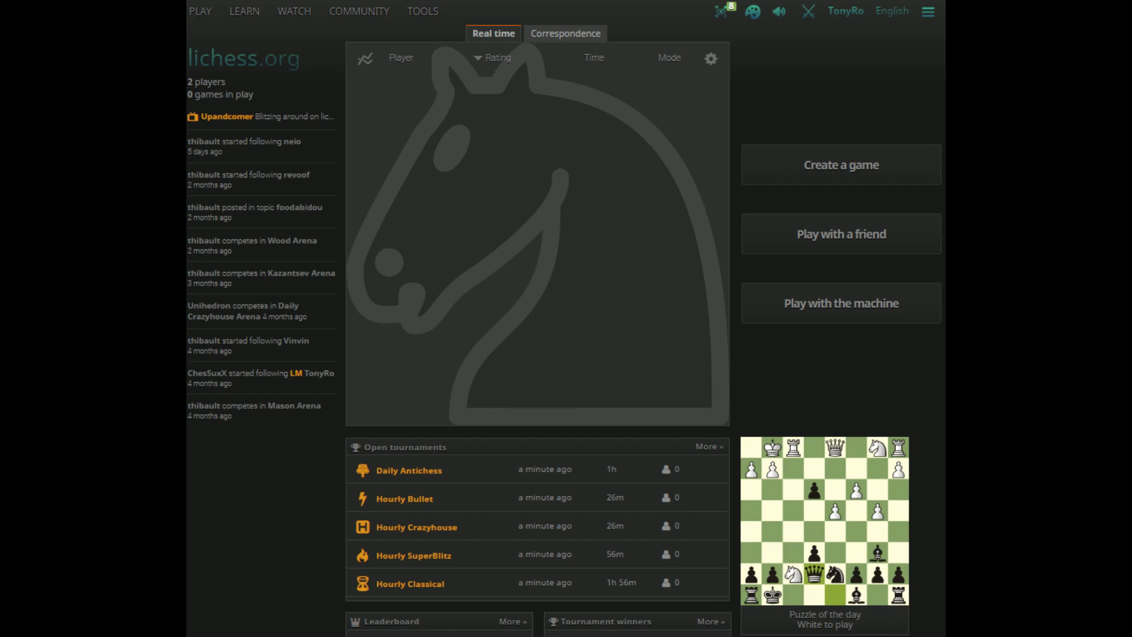
Open the analysis board and show its options, including board editor and study hosting
mouse_move(235, 23)
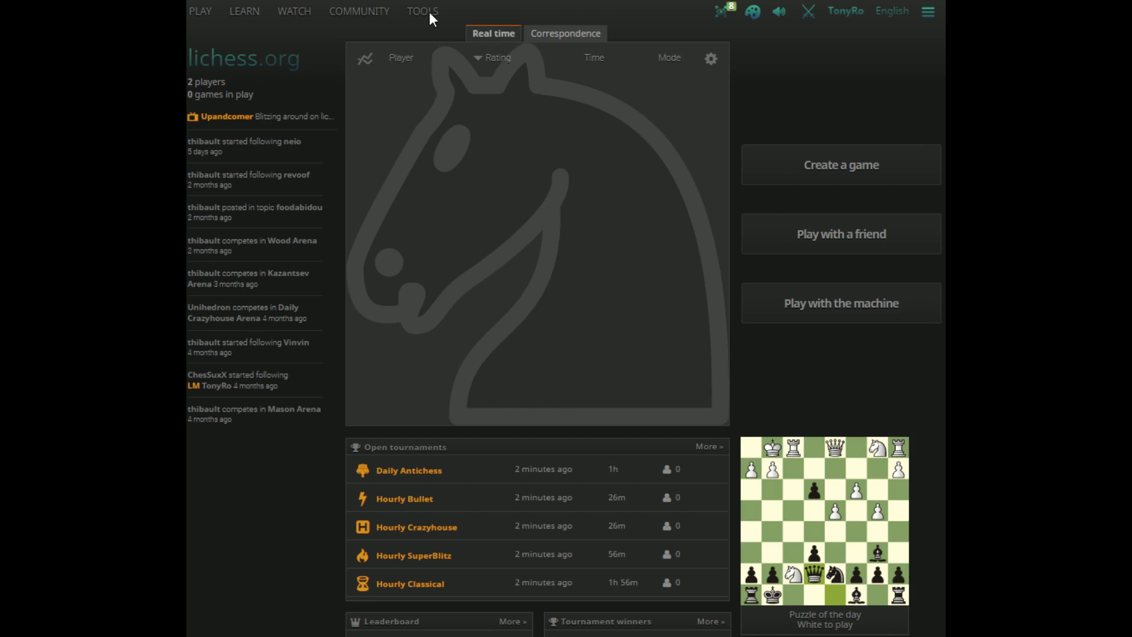
click(431, 48)
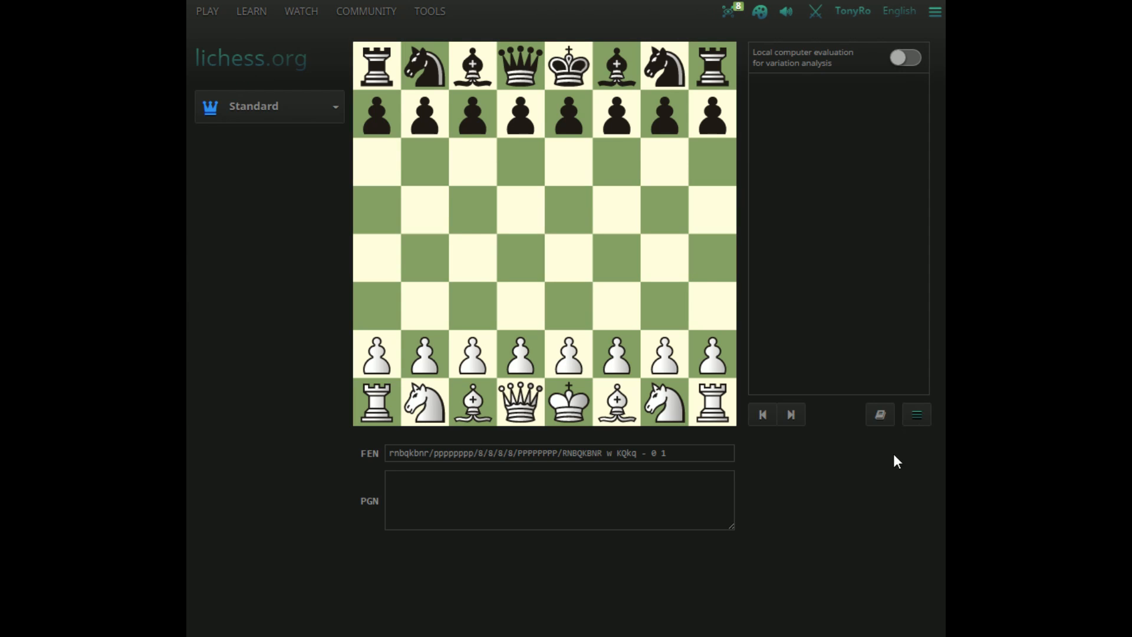
click(917, 416)
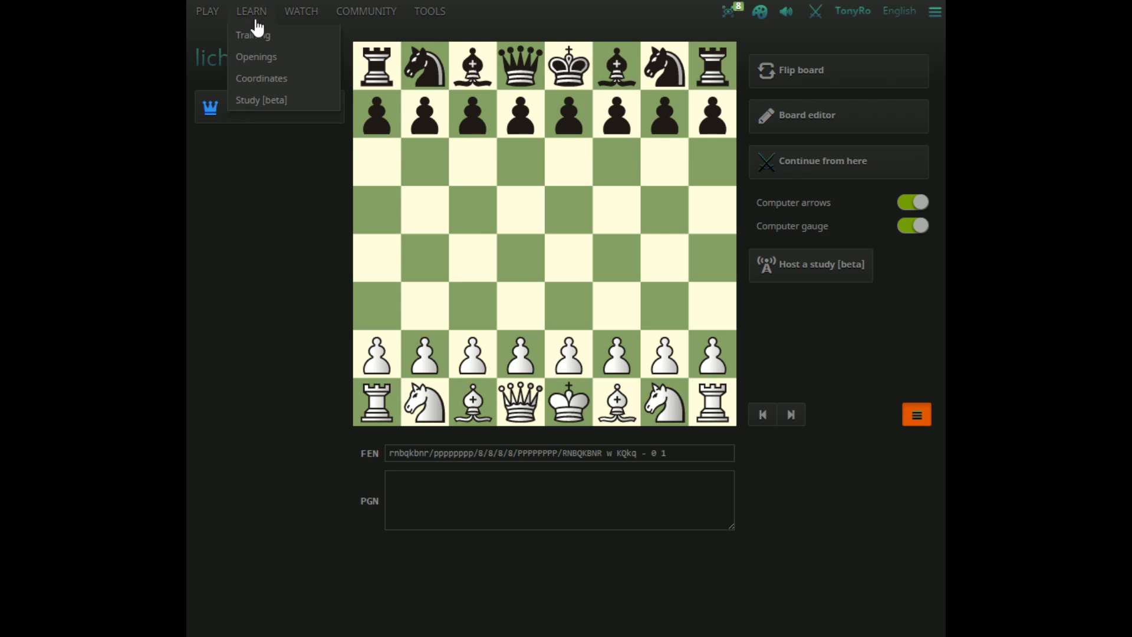
Open the Study section and look through the own, contributed-to, public and private study lists
click(259, 101)
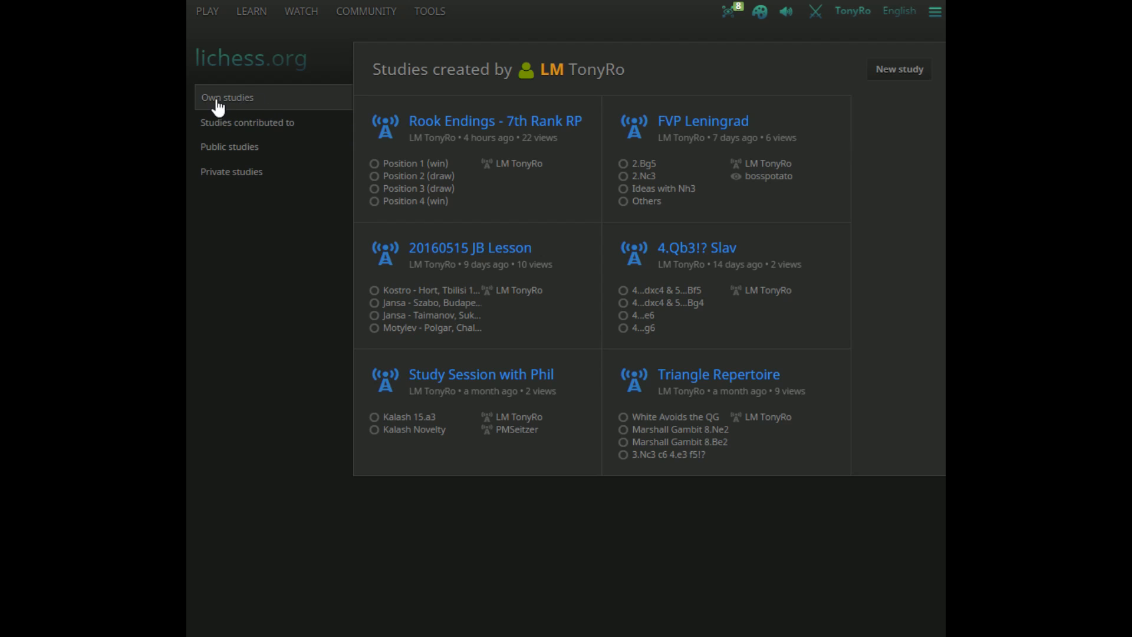
click(248, 122)
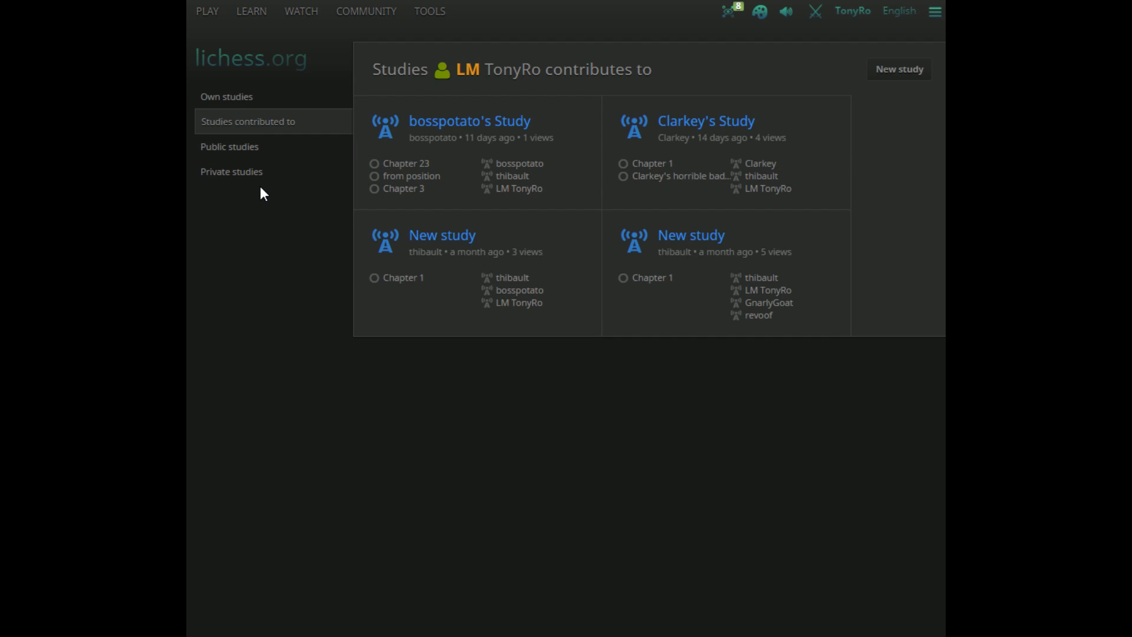
click(244, 143)
click(253, 119)
click(238, 146)
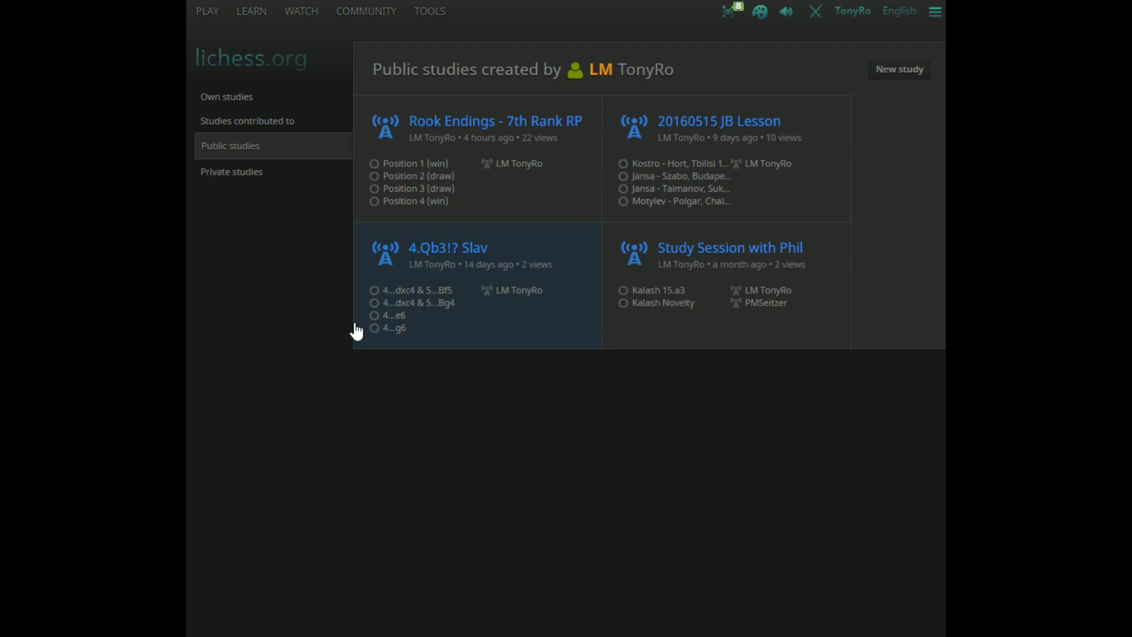
click(258, 181)
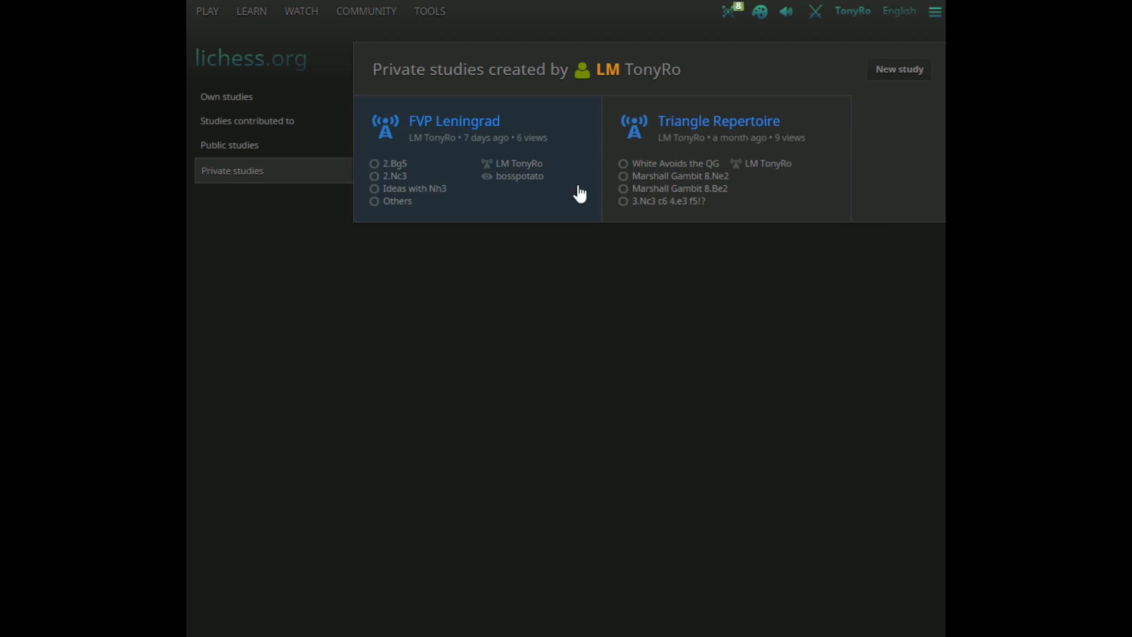
click(234, 102)
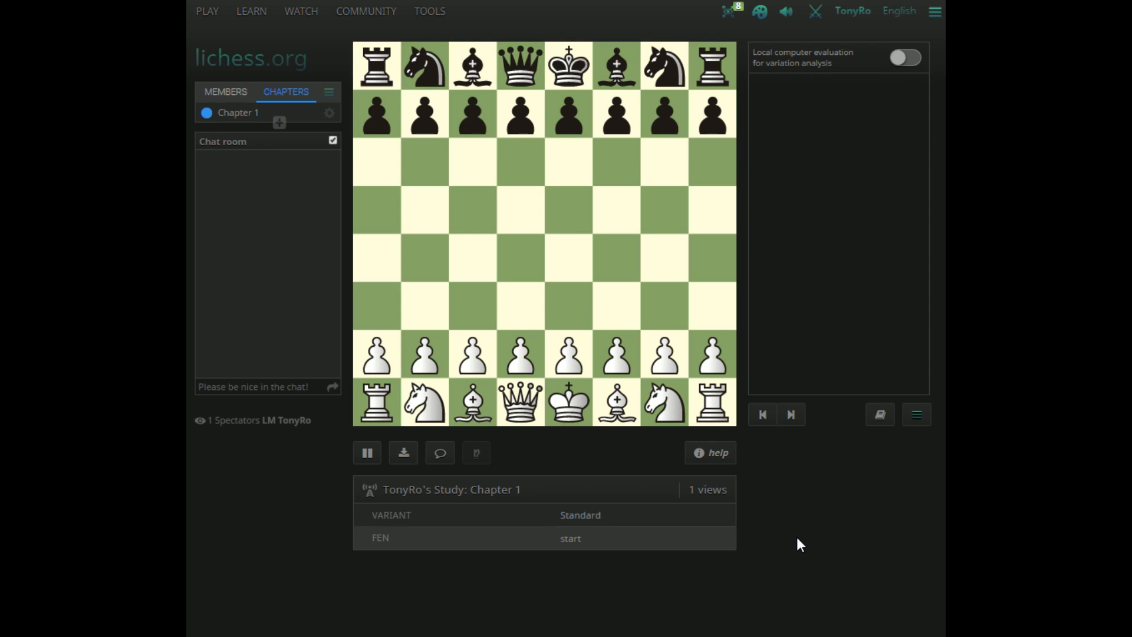
Try out the opening explorer and the local computer evaluation in the new study, leaving both switched off
click(880, 417)
click(884, 420)
click(906, 59)
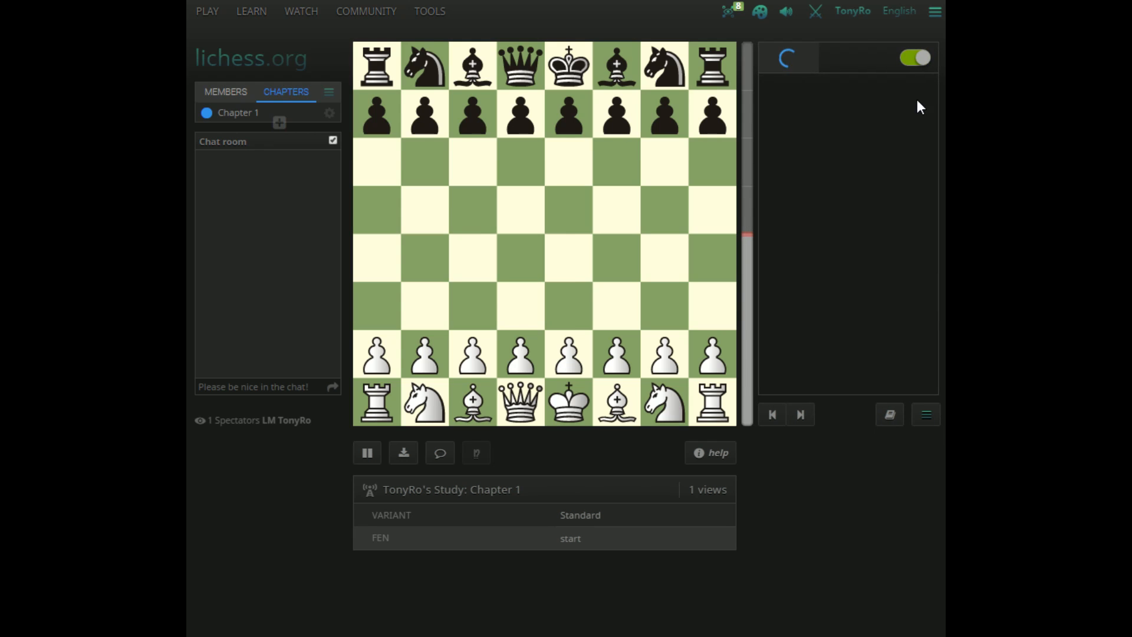
click(911, 59)
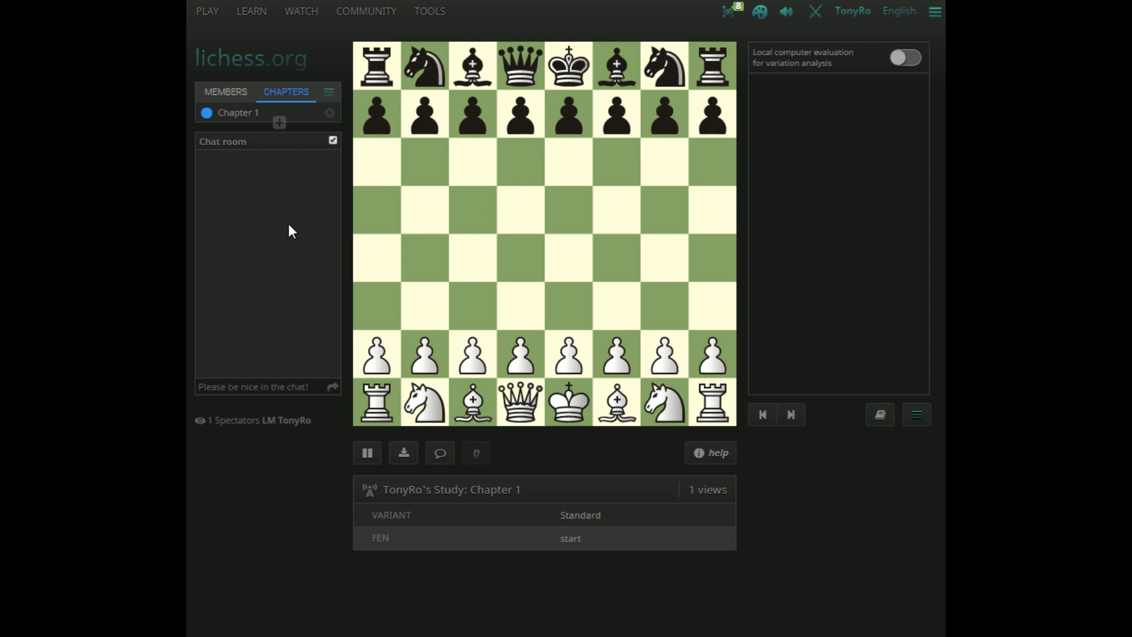
Invite the second account to the study's members by entering its username and picking the matching suggestion
click(230, 94)
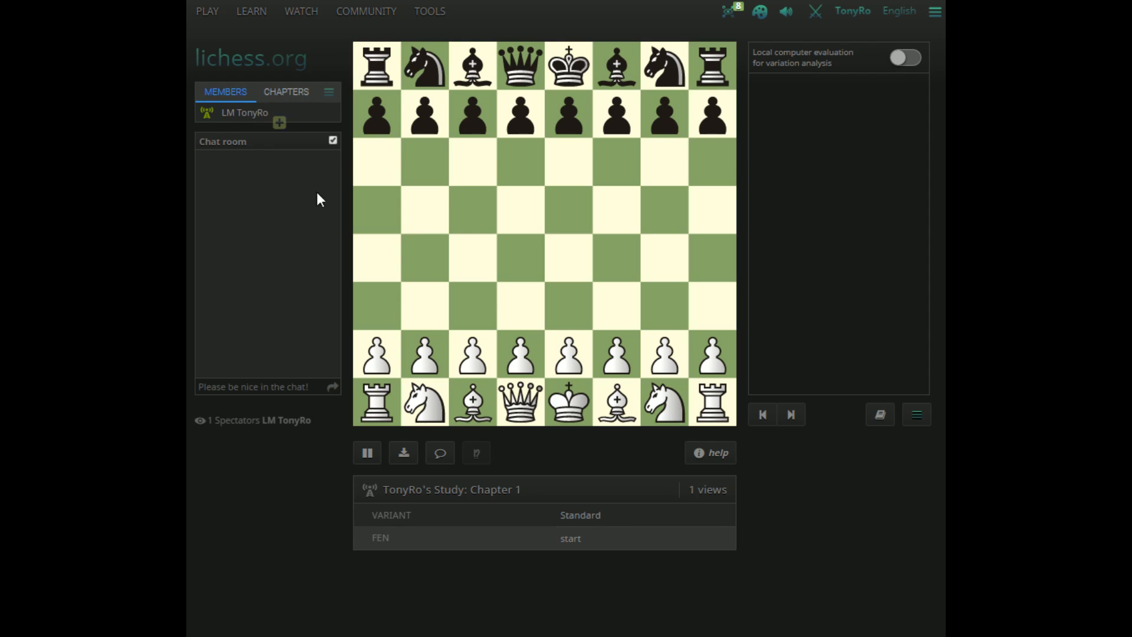
click(278, 122)
click(522, 250)
text(Rony)
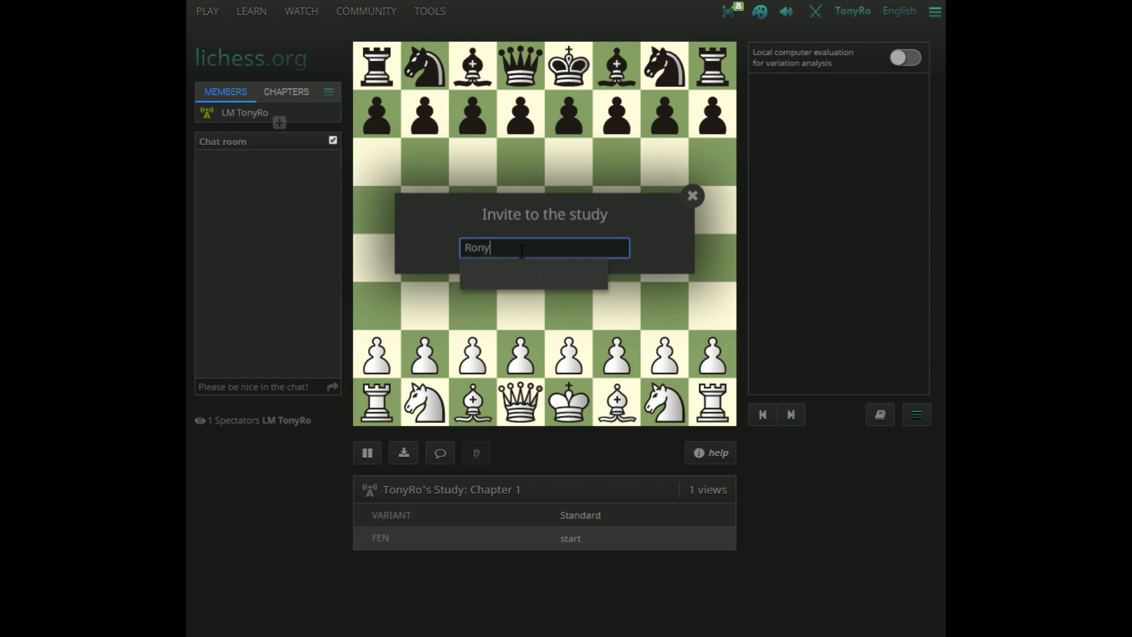
text(To)
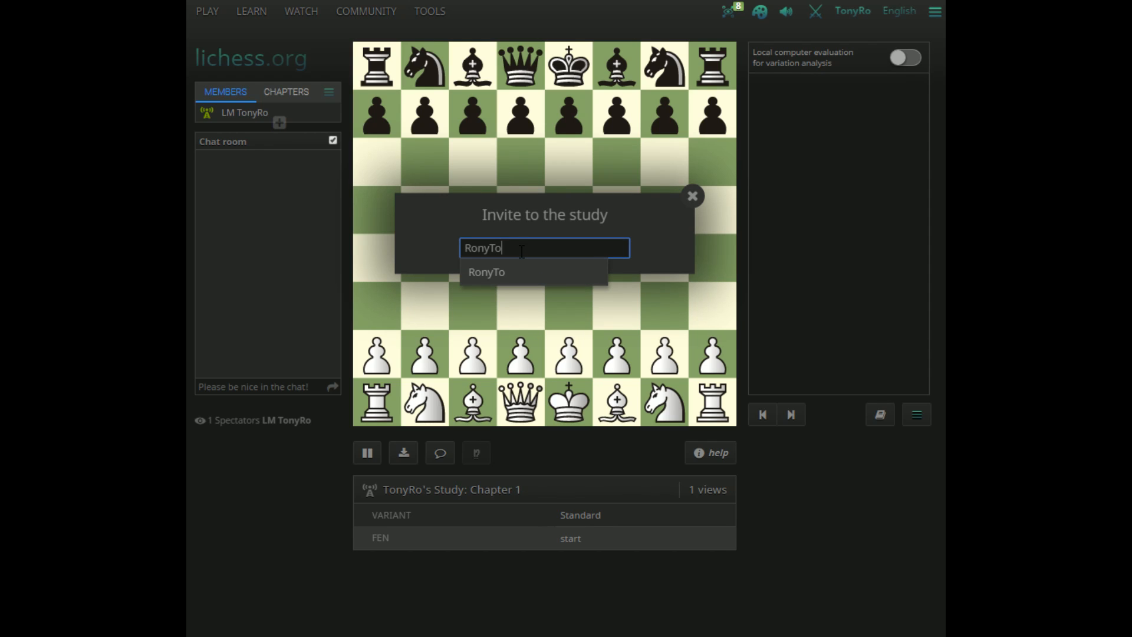
key(Down)
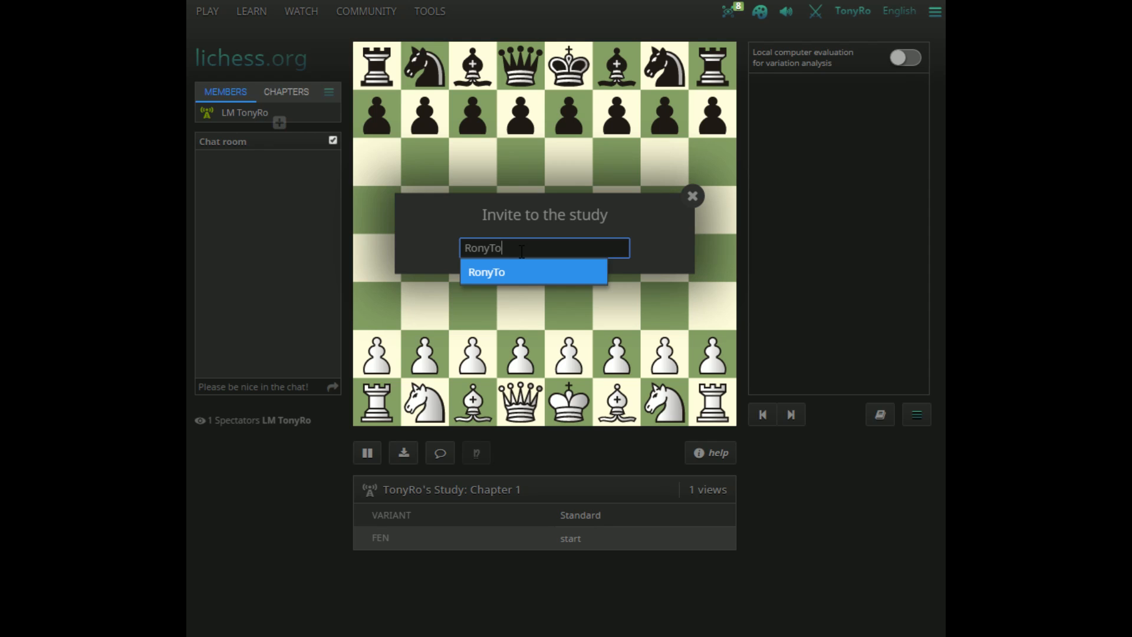
key(Return)
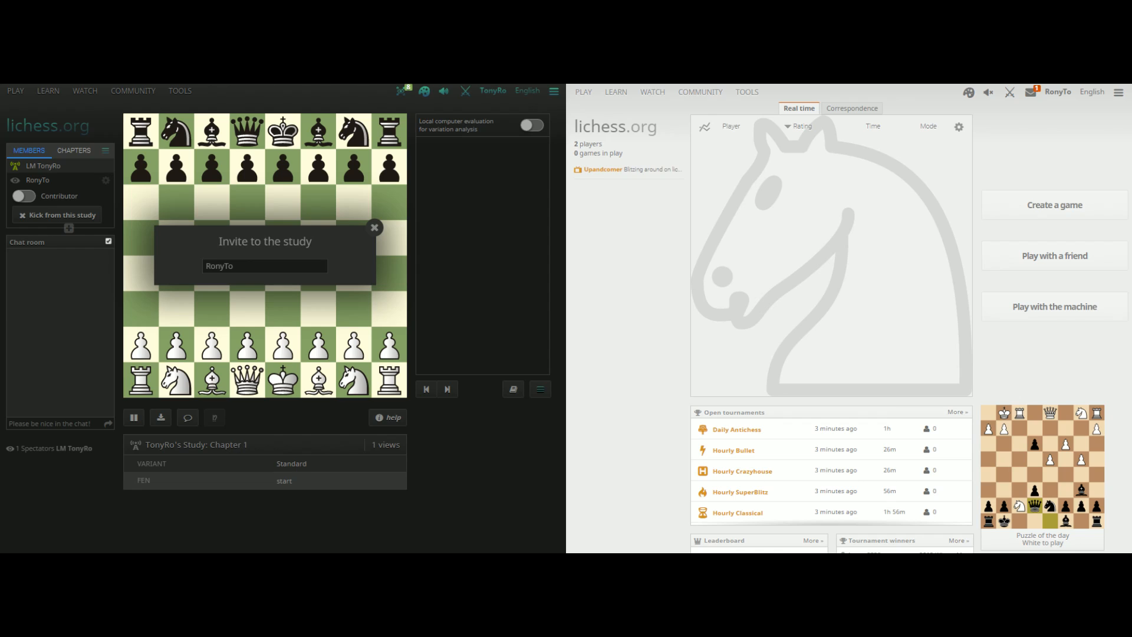
On the invited member's account, open the study invitation message and follow its link into the study
click(1032, 97)
click(1027, 130)
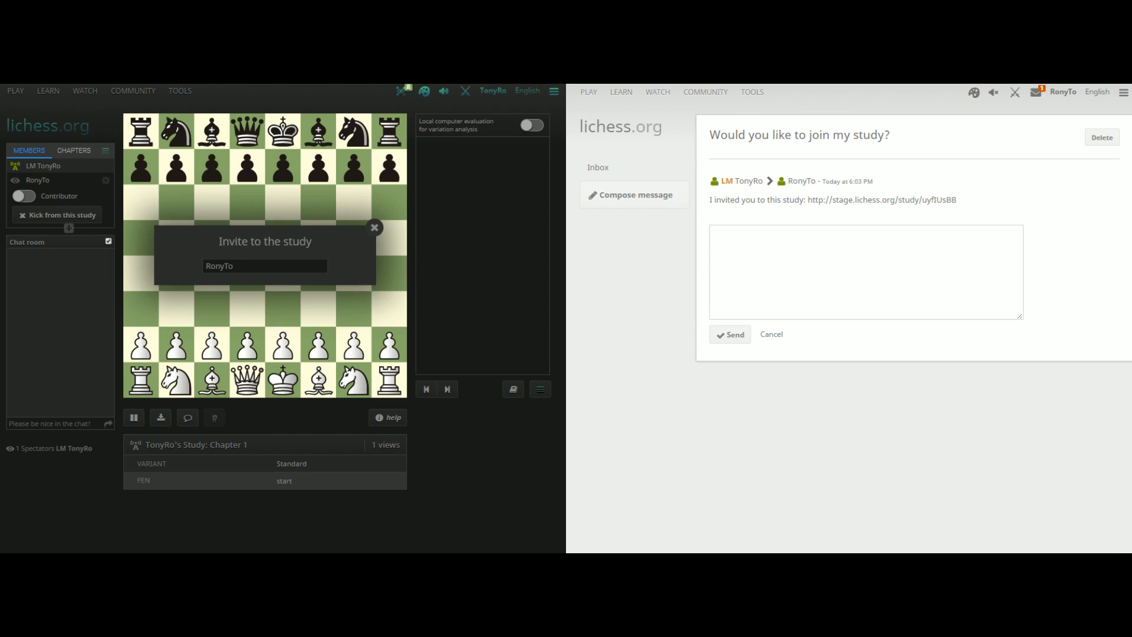
click(875, 201)
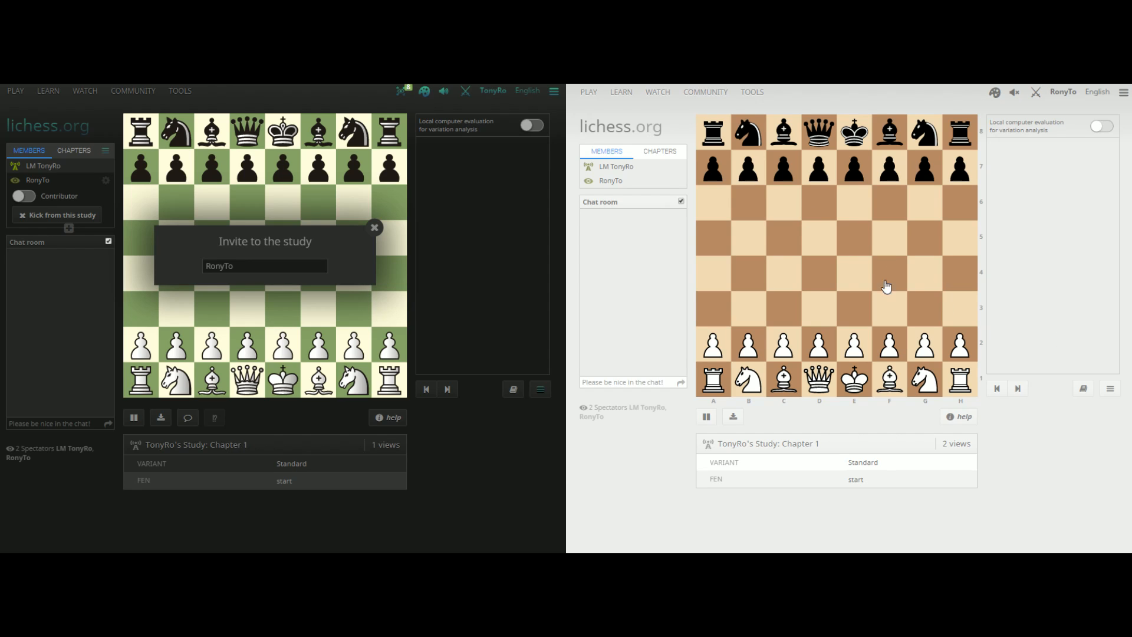
Close the owner's invitation dialog and make the invited member a contributor
click(374, 228)
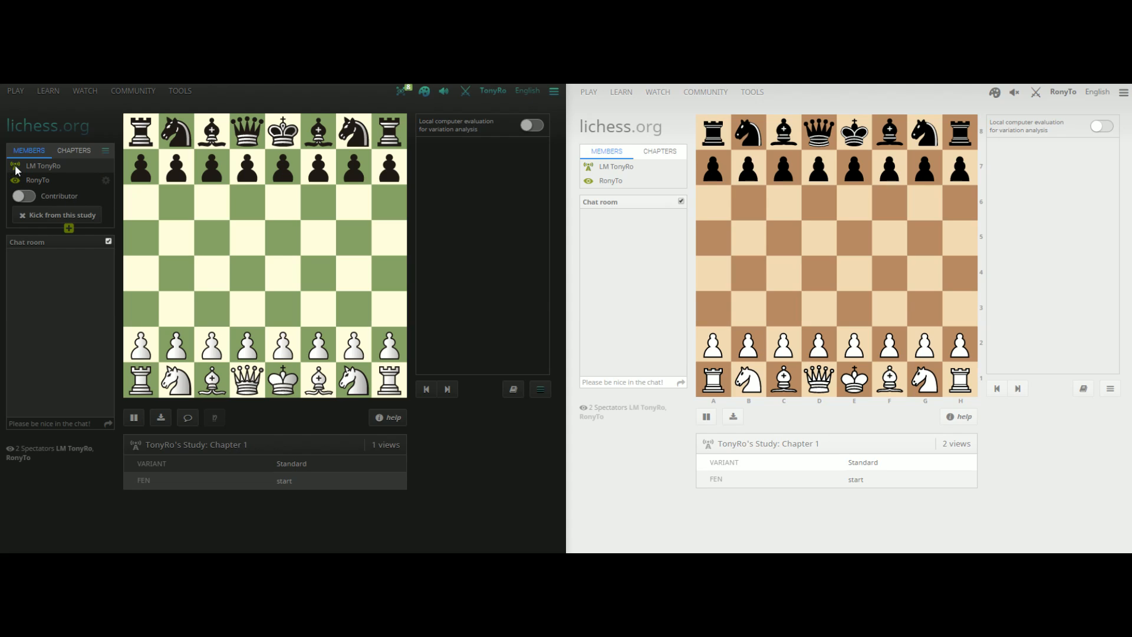
click(18, 195)
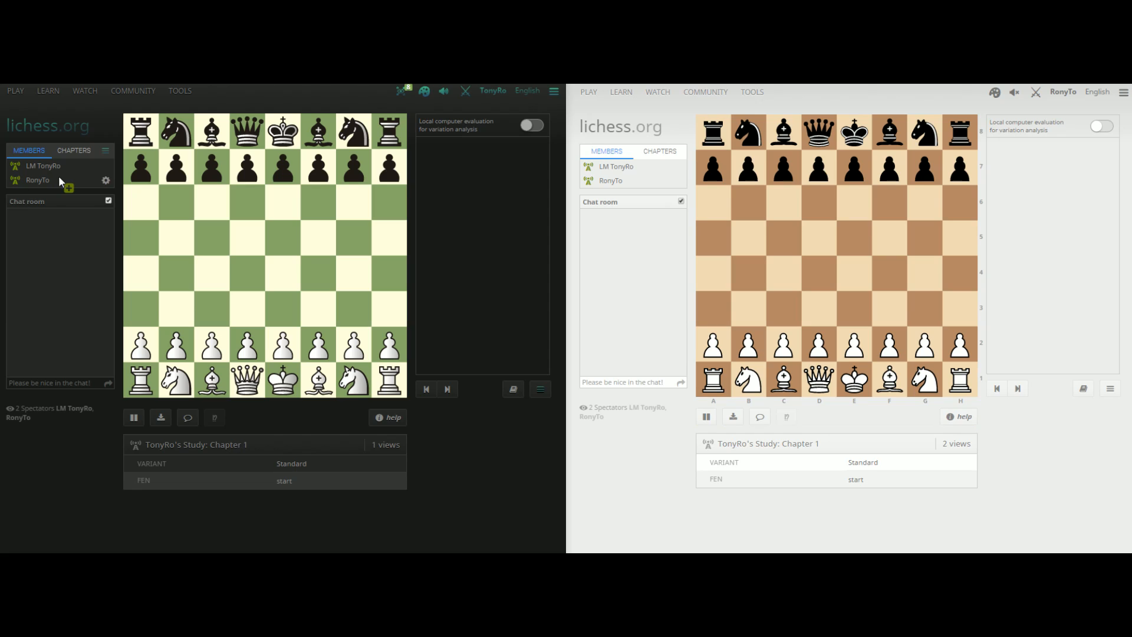
Revoke the invited member's contributor role and grant it again
click(106, 180)
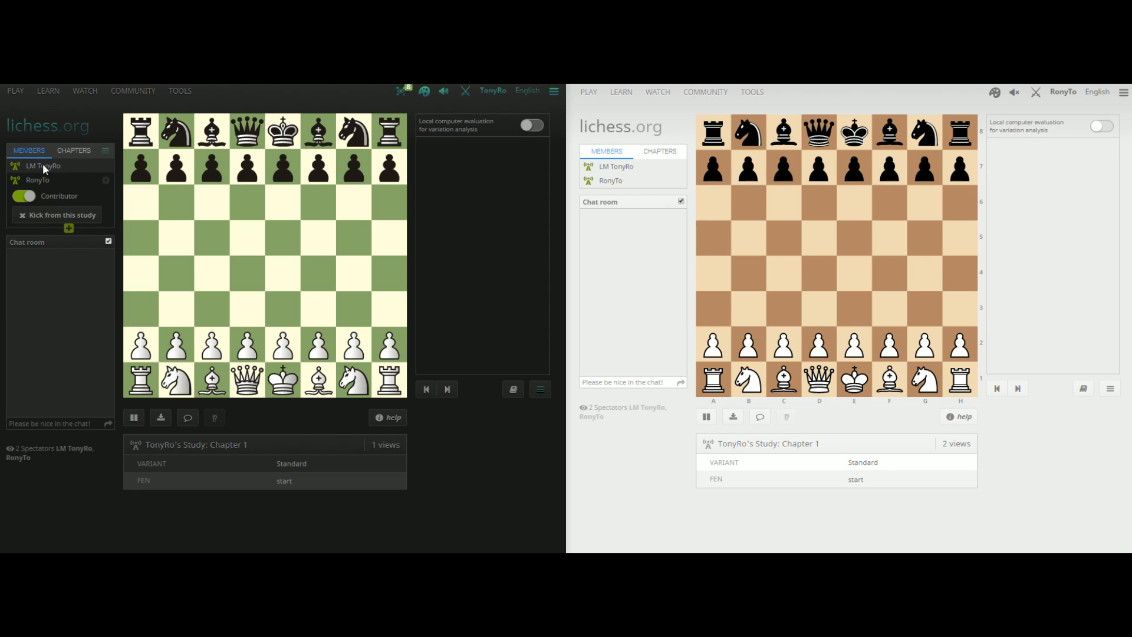
click(28, 197)
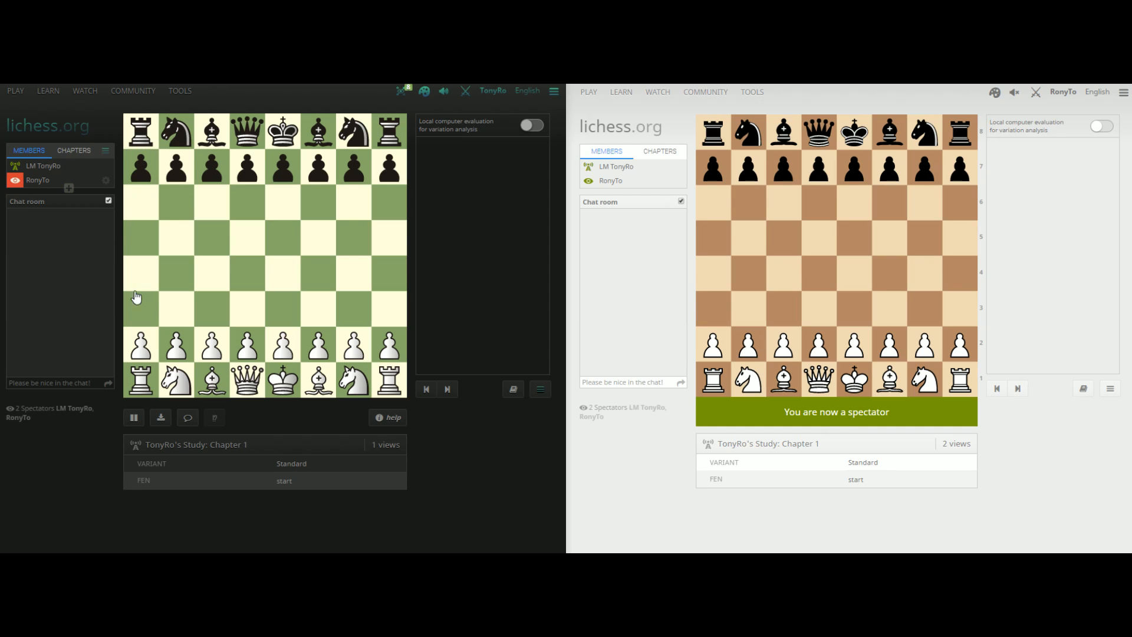
click(19, 178)
click(22, 201)
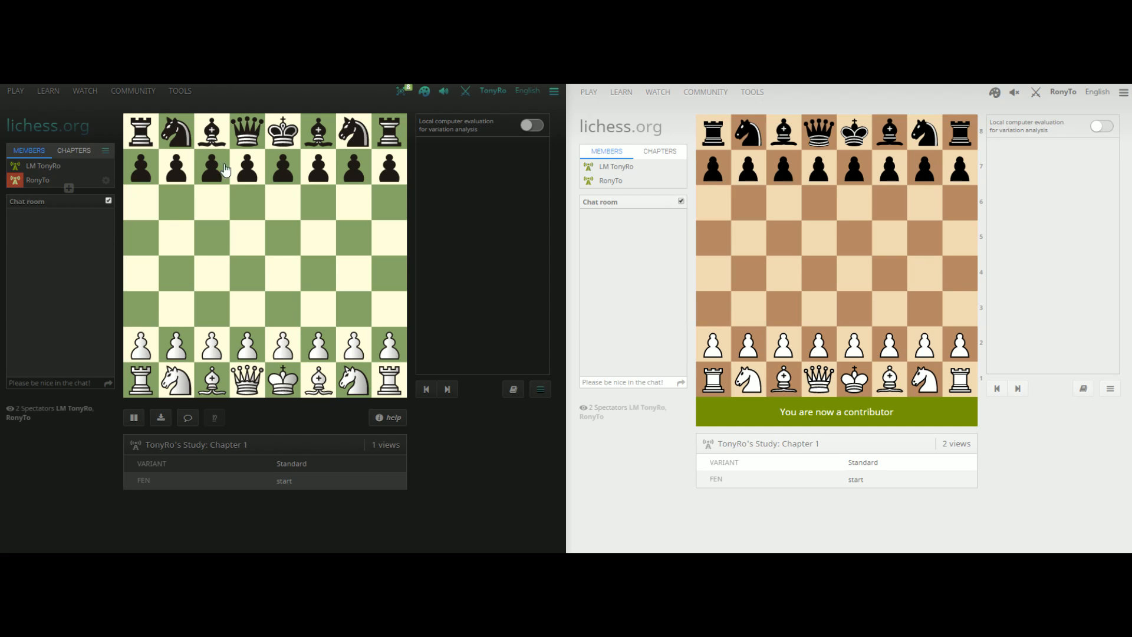
Play 1.e4 c5 2.Nf3 Nc6 on the study owner's board
drag(284, 345, 283, 274)
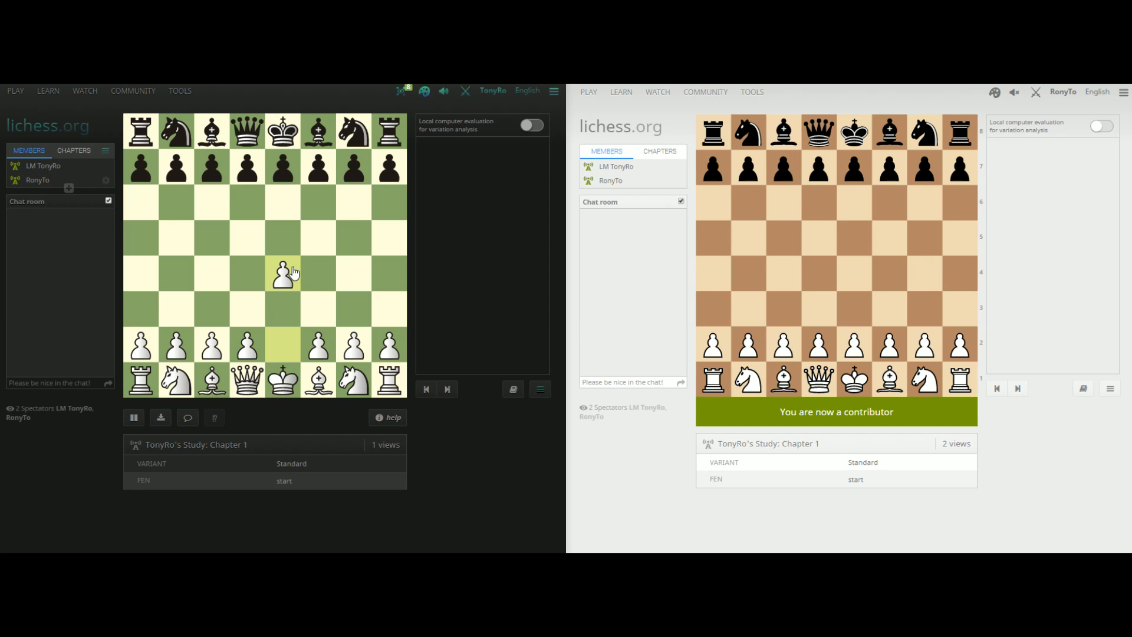
drag(214, 172, 211, 239)
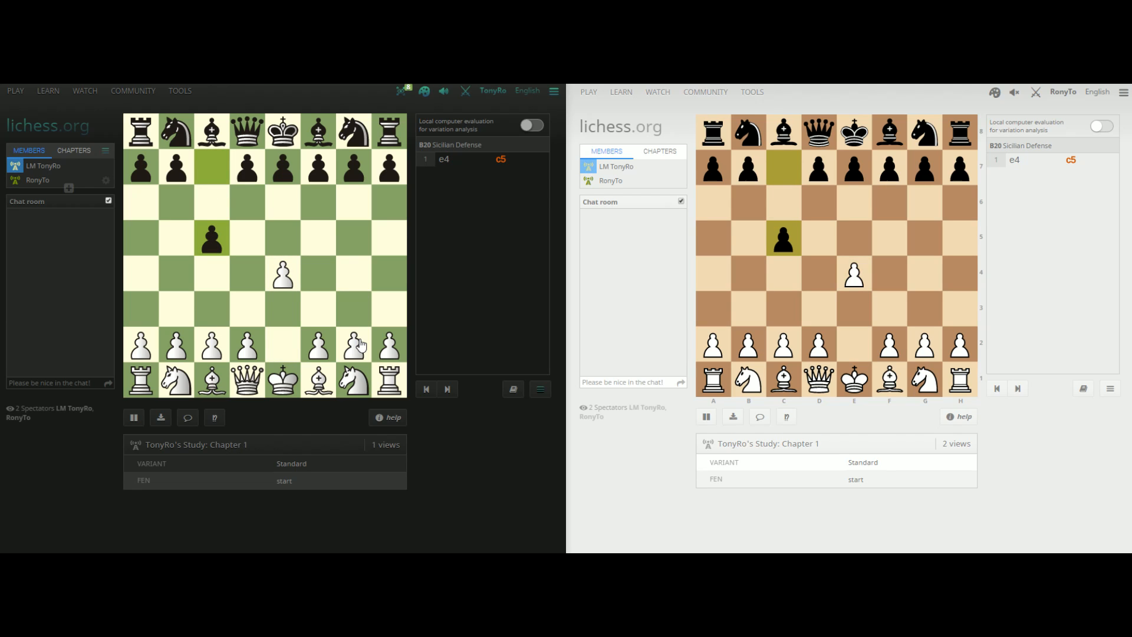
drag(355, 380, 318, 310)
drag(177, 131, 211, 203)
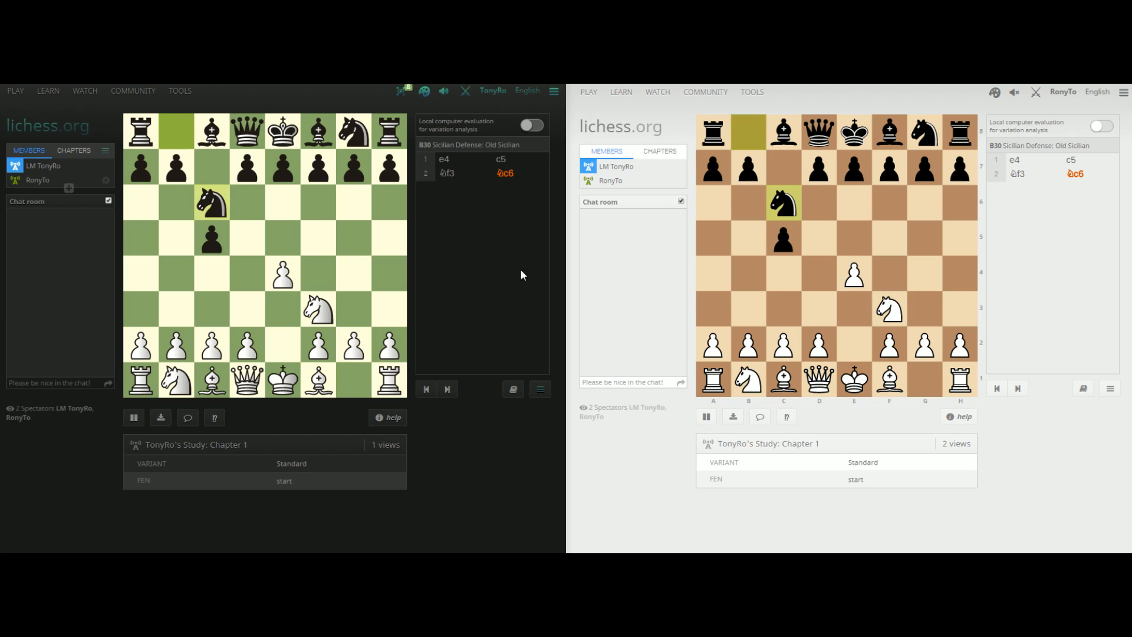
Continue the line from the contributor's board with 3.d4 cxd4 4.Nxd4 Nf6 5.Nc3 e5
drag(819, 344, 819, 274)
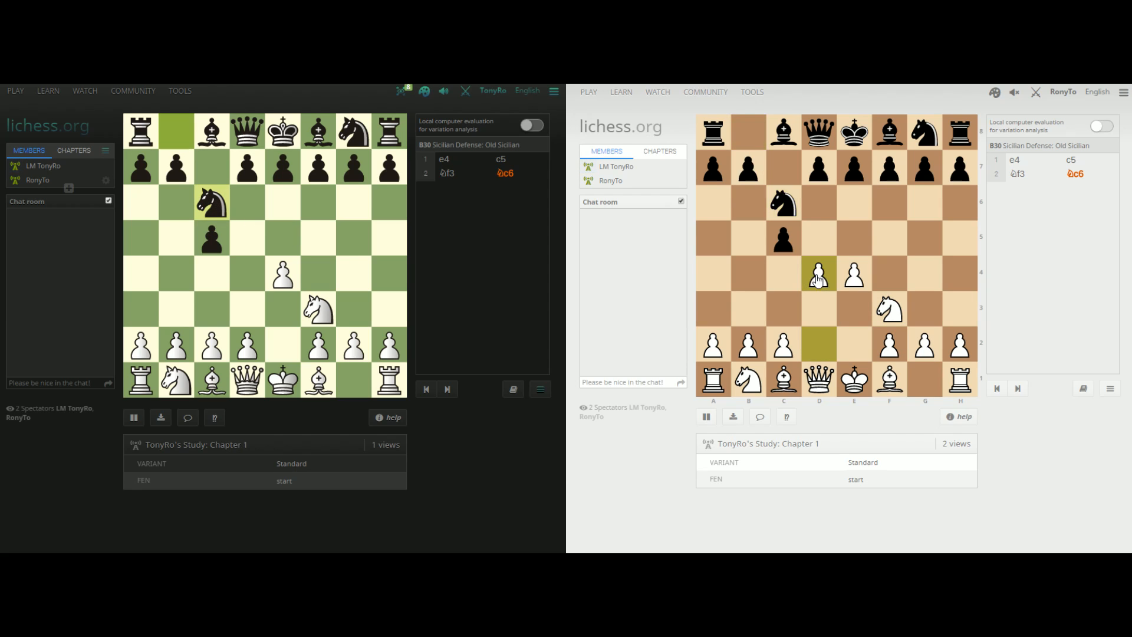
drag(783, 239, 819, 274)
drag(883, 295, 819, 274)
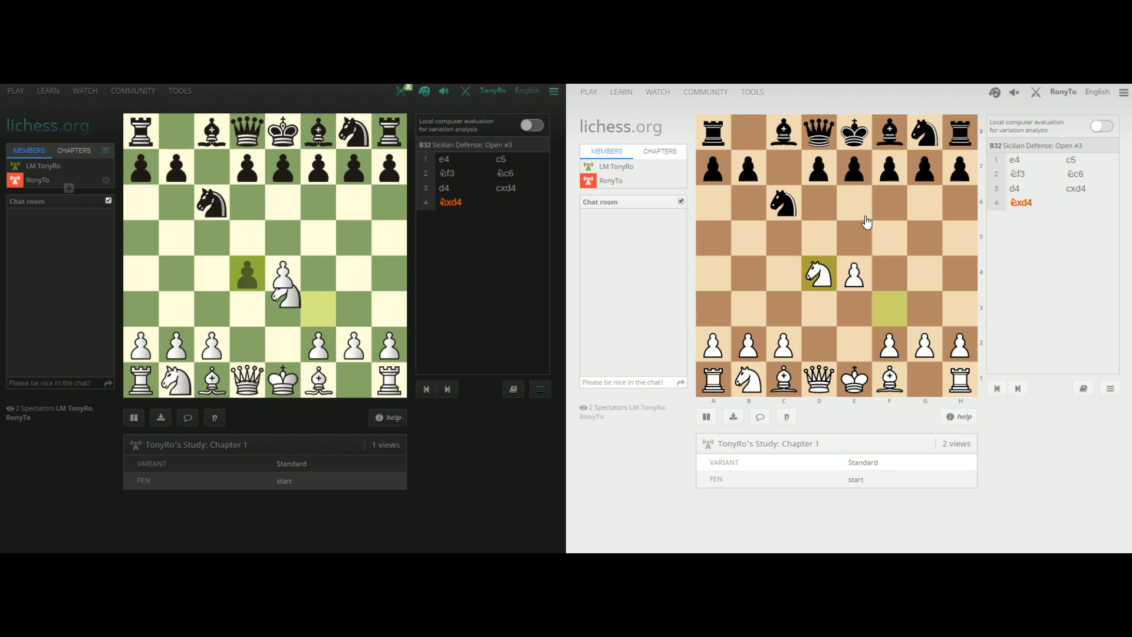
drag(925, 133, 892, 203)
drag(748, 379, 784, 308)
drag(856, 177, 854, 239)
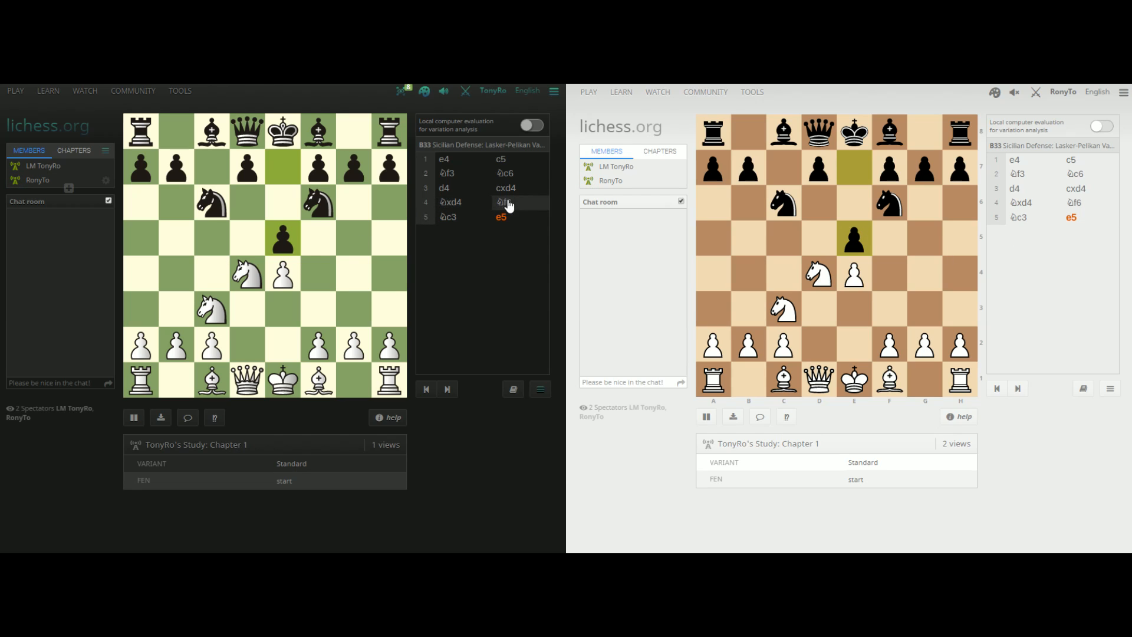
Return to 4.Nxd4 on the owner's board, add 4...e5 as a sideline and view the options for that move
click(453, 202)
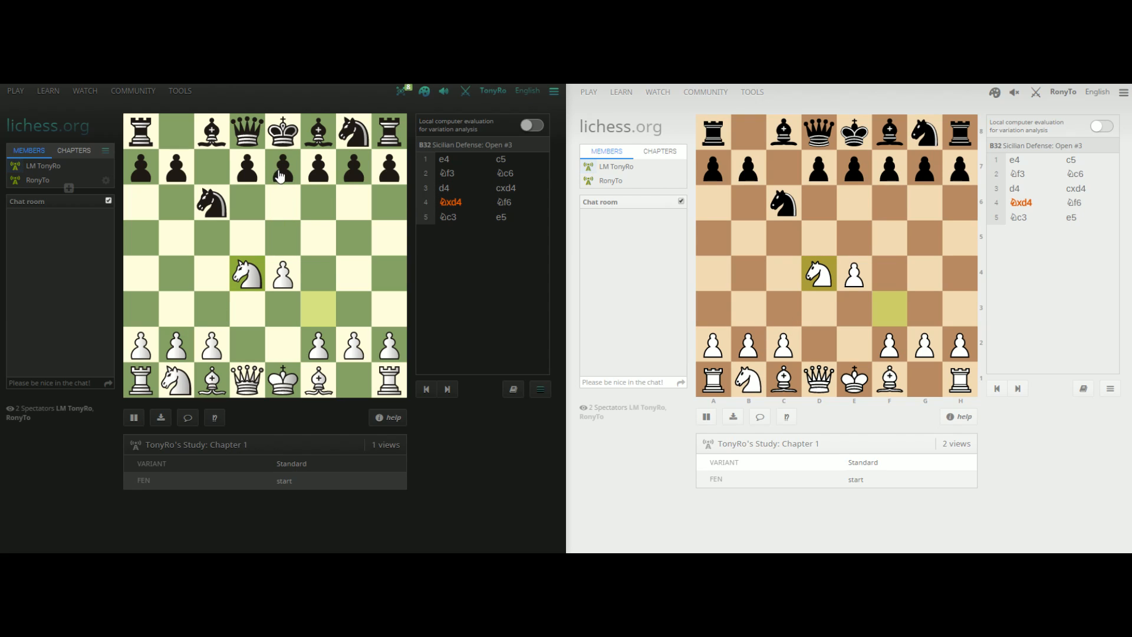
drag(281, 178, 283, 238)
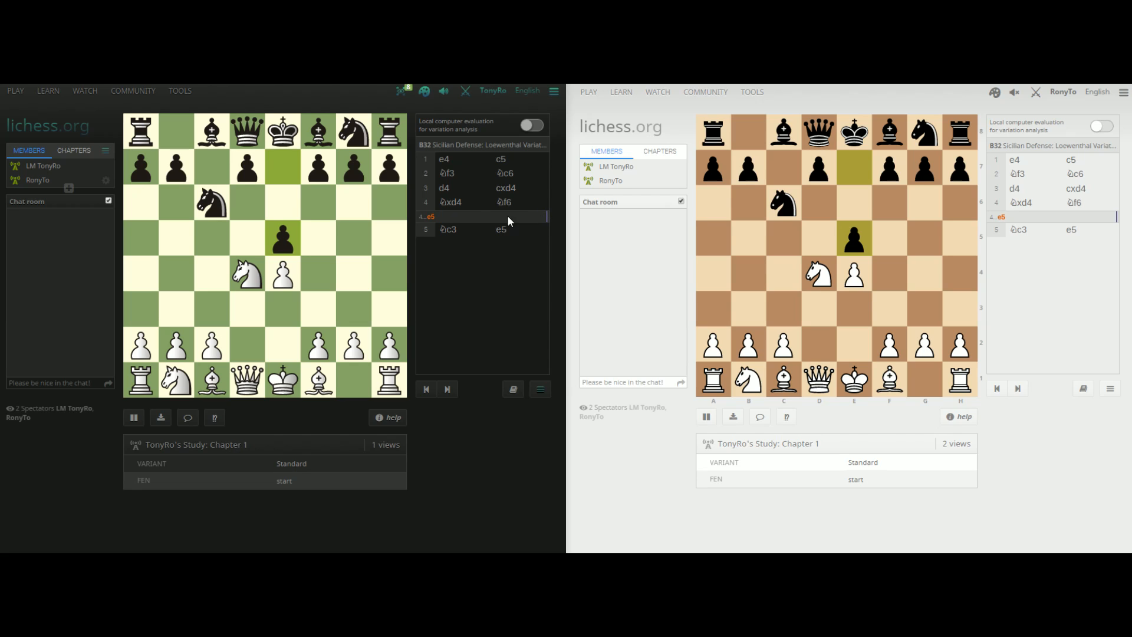
right_click(431, 219)
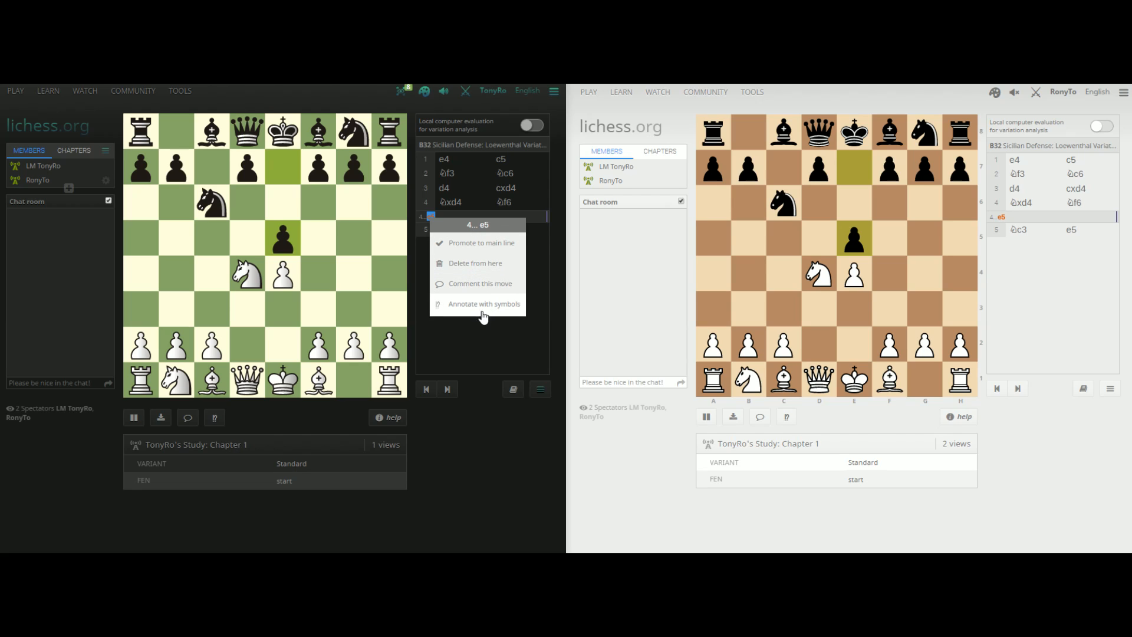
click(461, 434)
Extend the 4...e5 sideline with 5.Nb5 d6 and delete that continuation from 5.Nb5 onward
drag(248, 273, 177, 238)
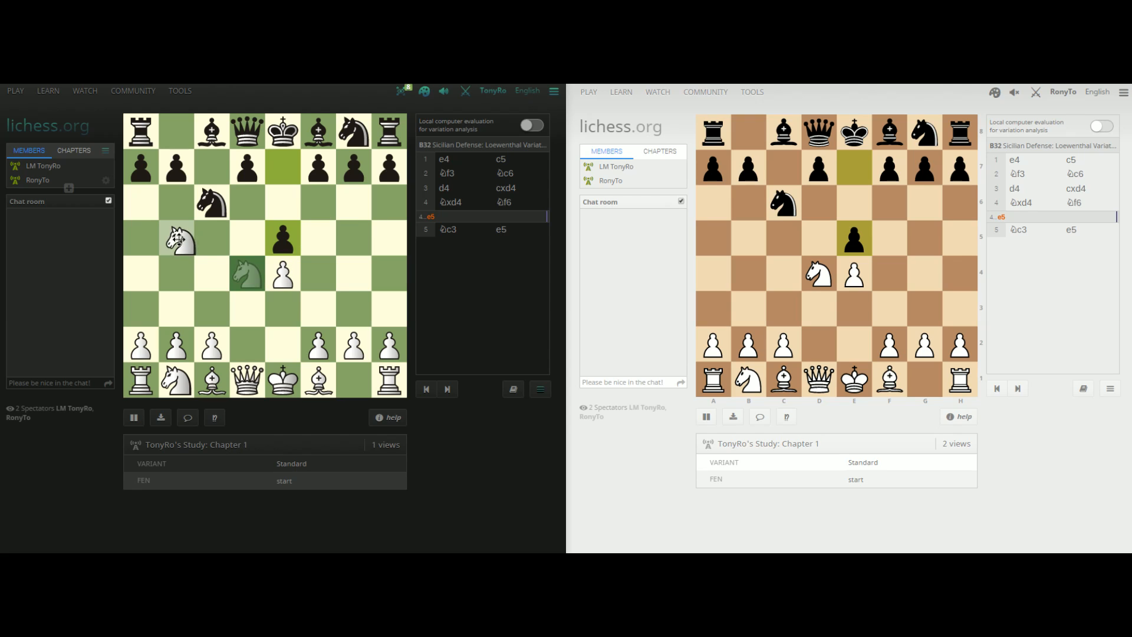
drag(247, 167, 247, 202)
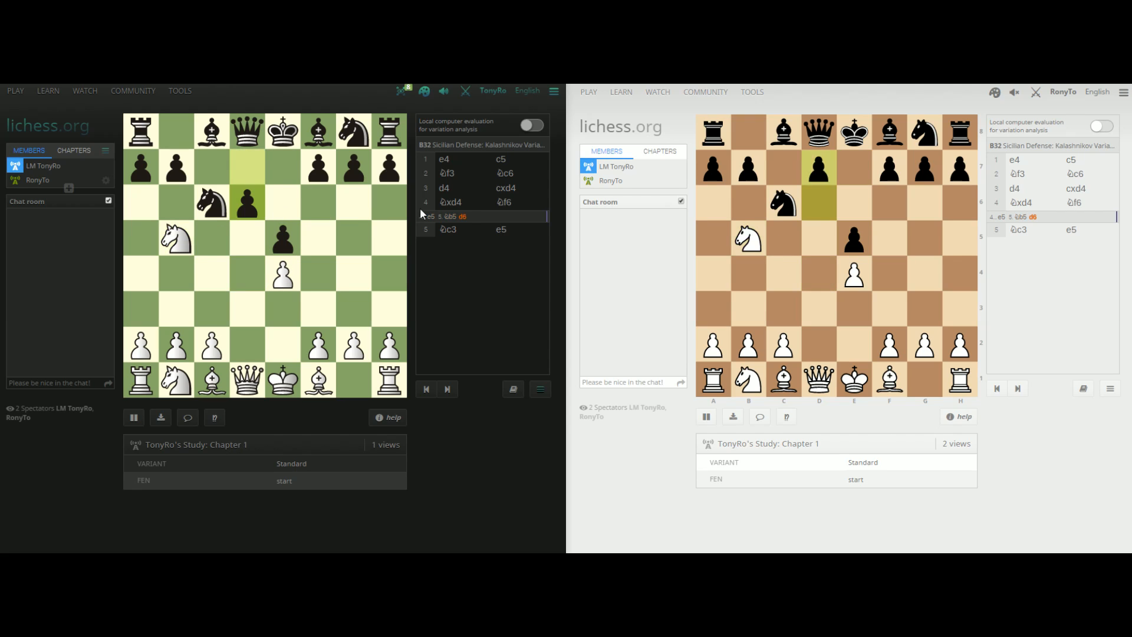
right_click(450, 217)
click(475, 262)
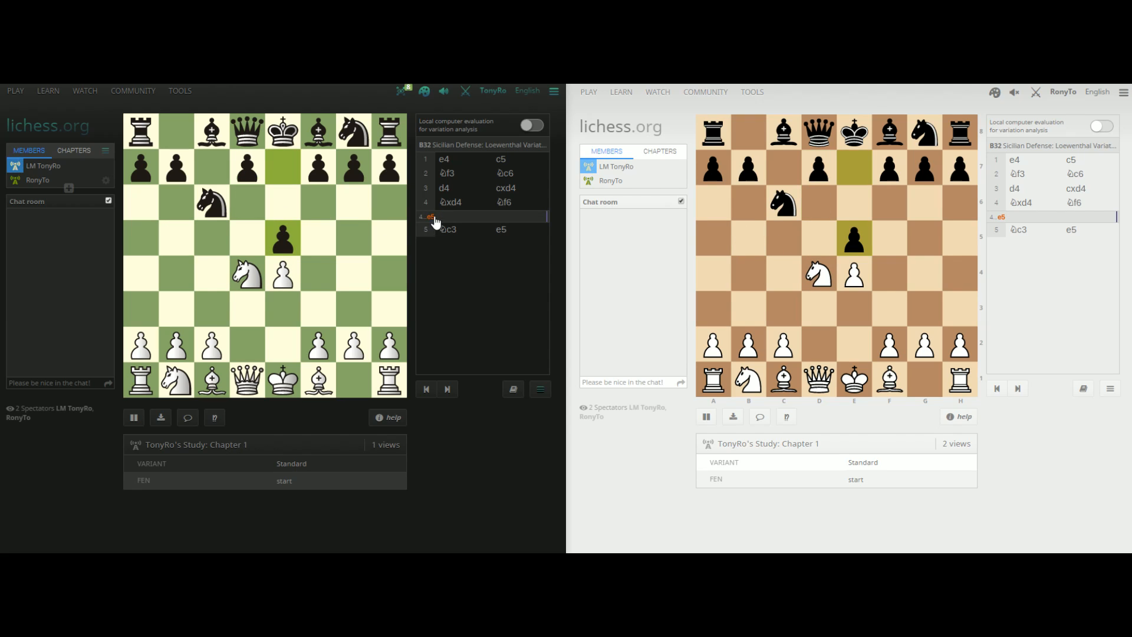
Promote the 4...e5 sideline to the main line
right_click(430, 220)
click(466, 256)
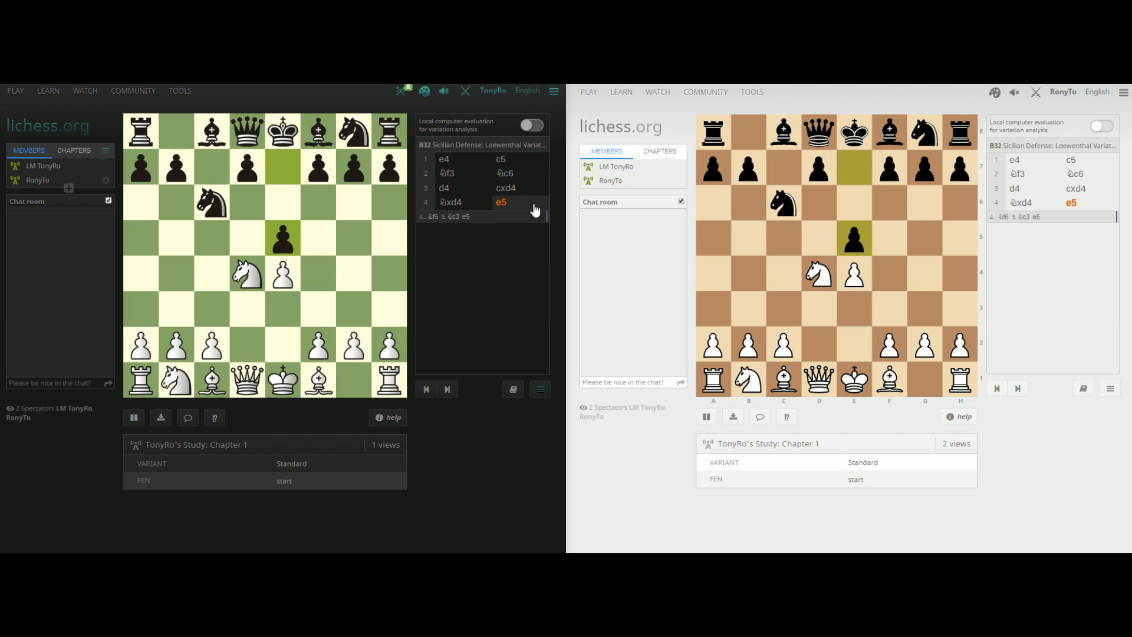
Add the comment "I love the Kalashnikov!" to 4...e5 from the owner's board and close the comment editor
right_click(506, 211)
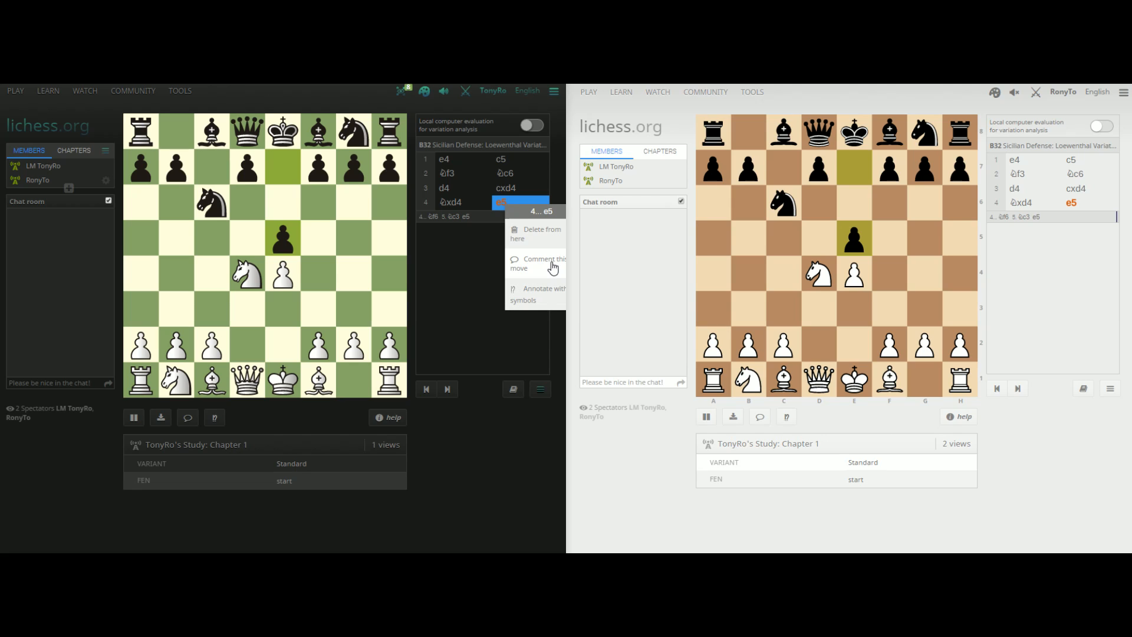
click(436, 448)
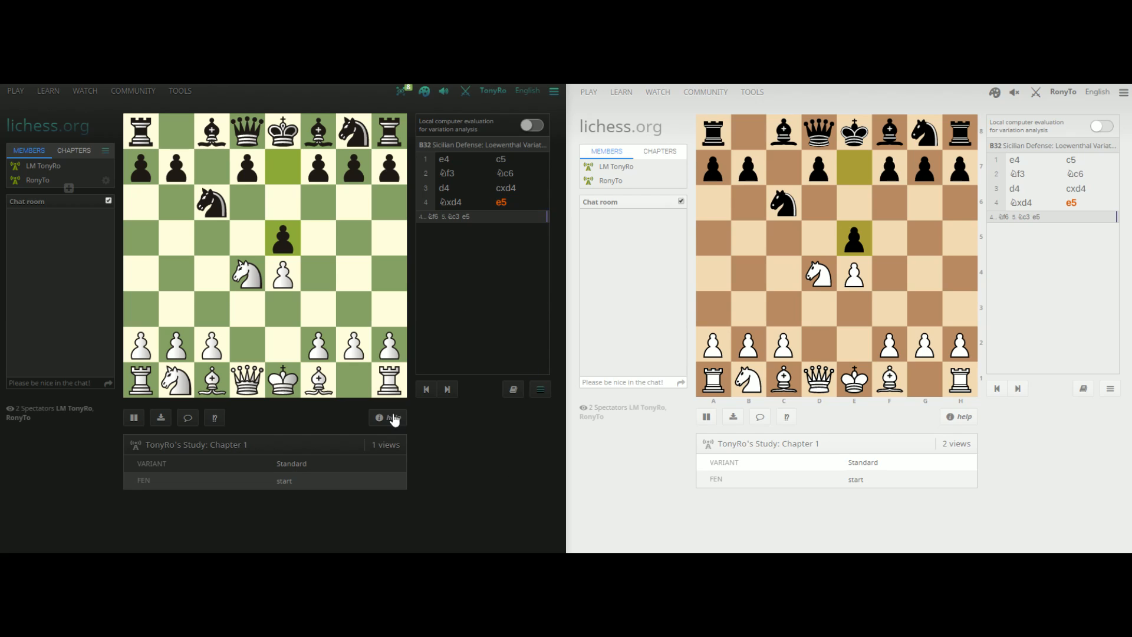
click(188, 418)
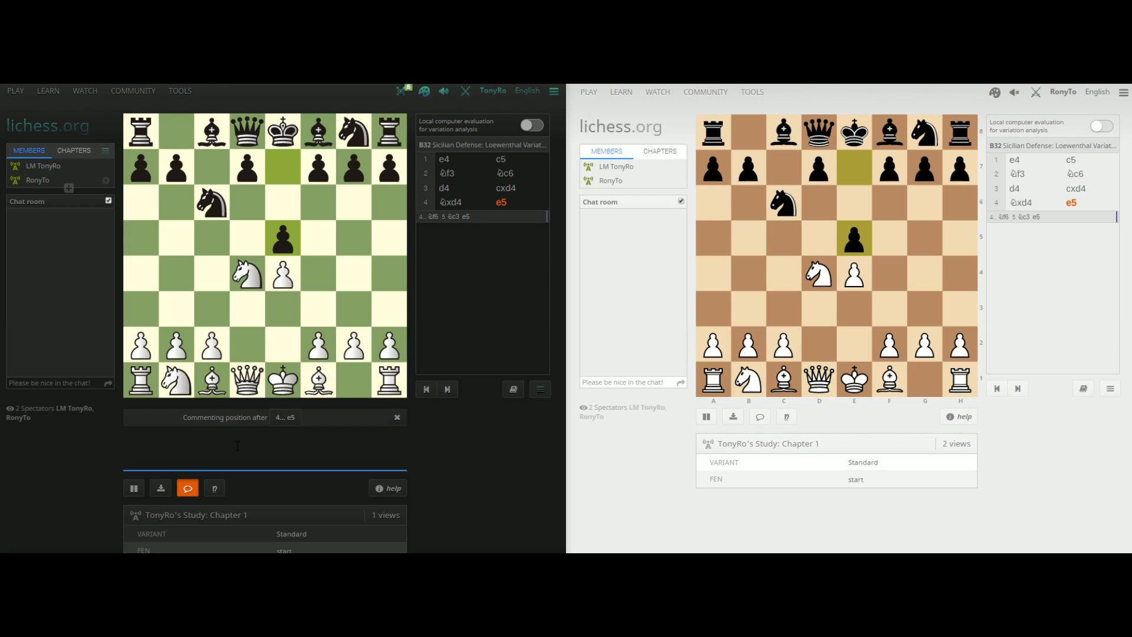
text(I love the )
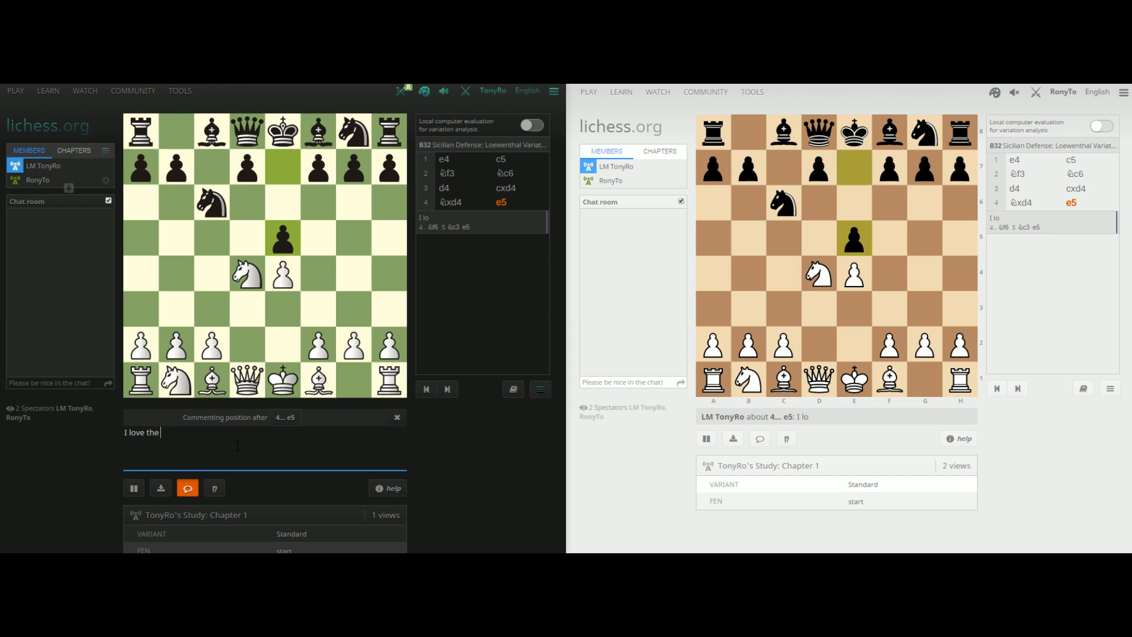
text(Kalashnikov)
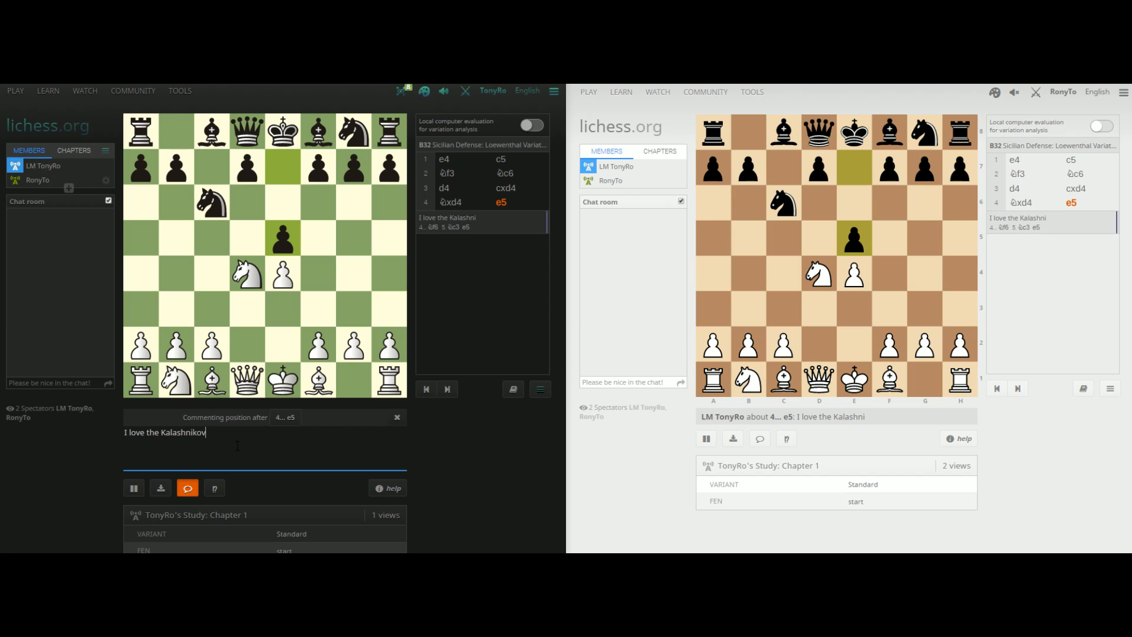
text(!)
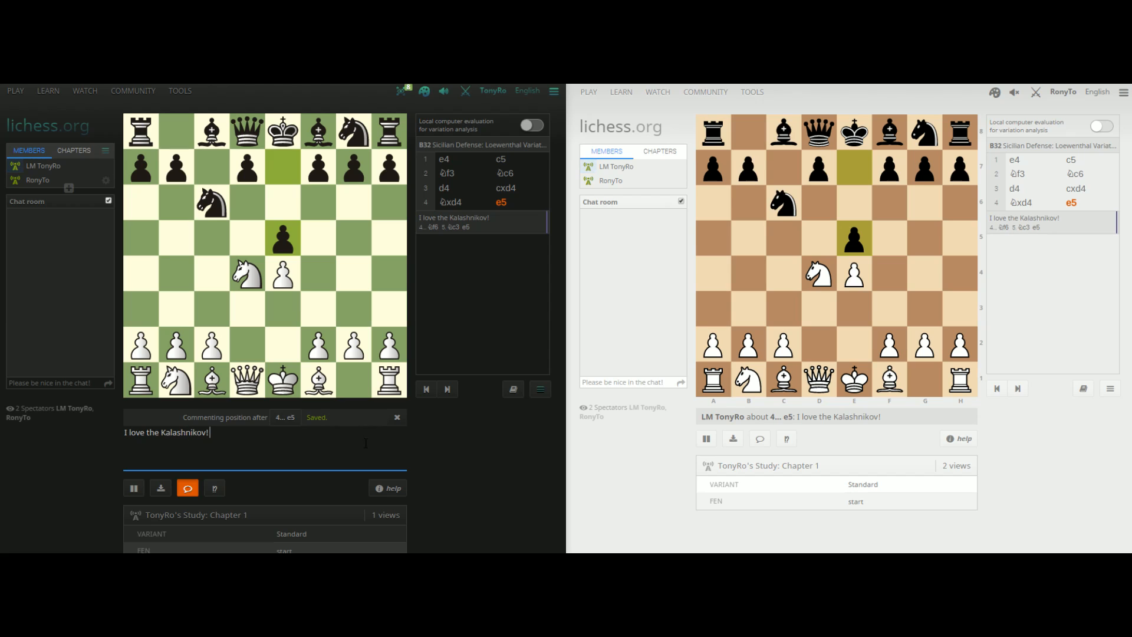
click(397, 418)
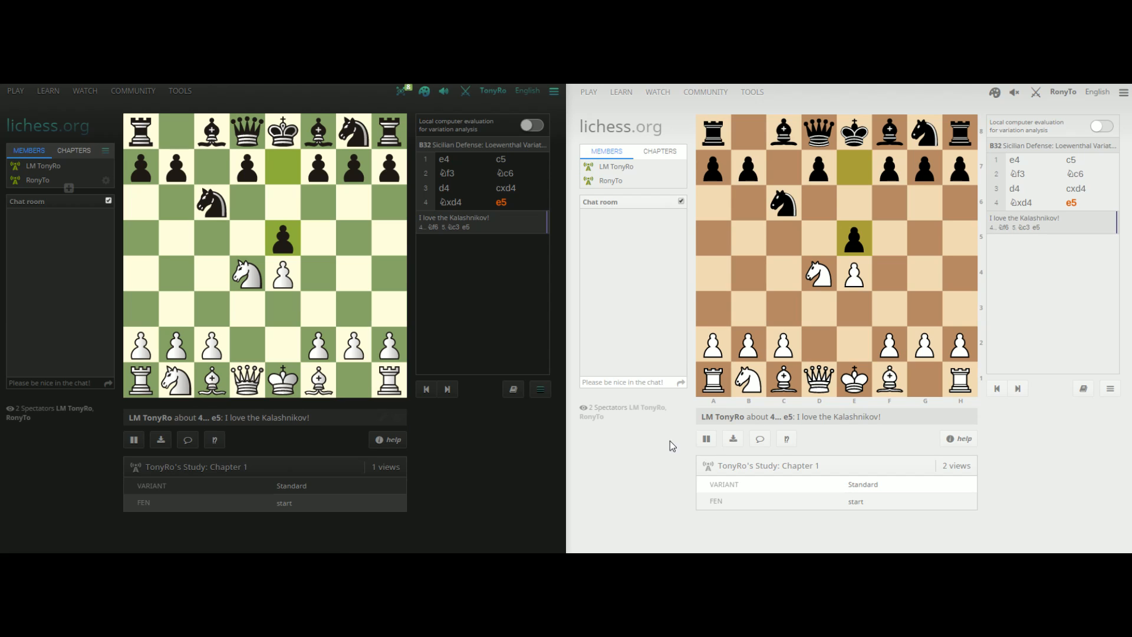
Add the comment "No way! The Sveshnikov is way better!" to 4...e5 from the contributor's board and close the editor
click(761, 439)
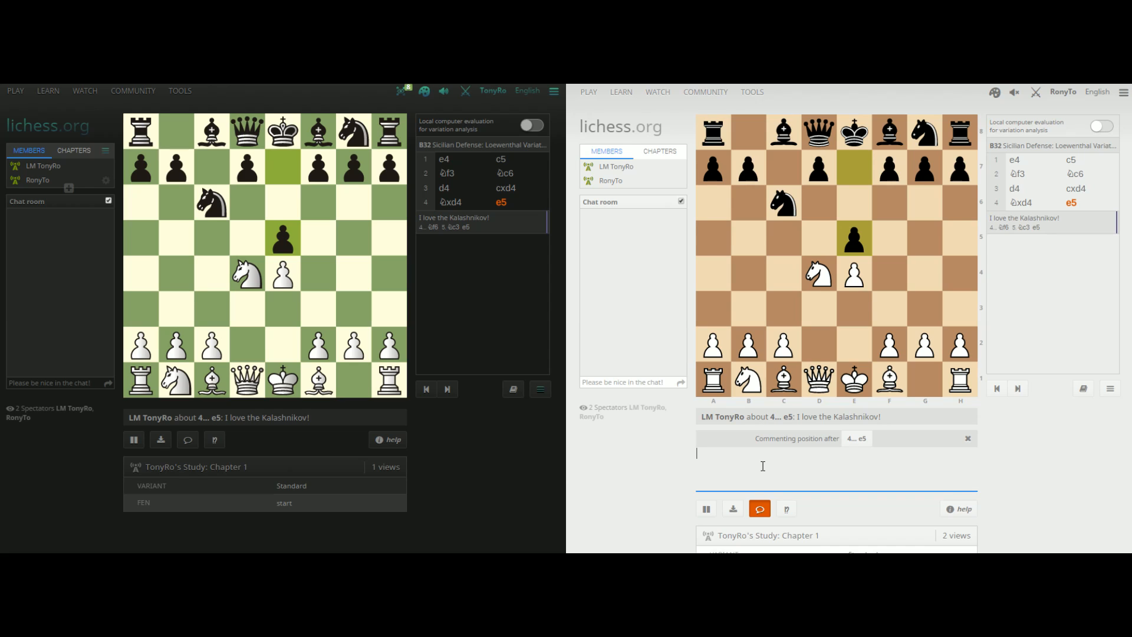
text(No way! The S)
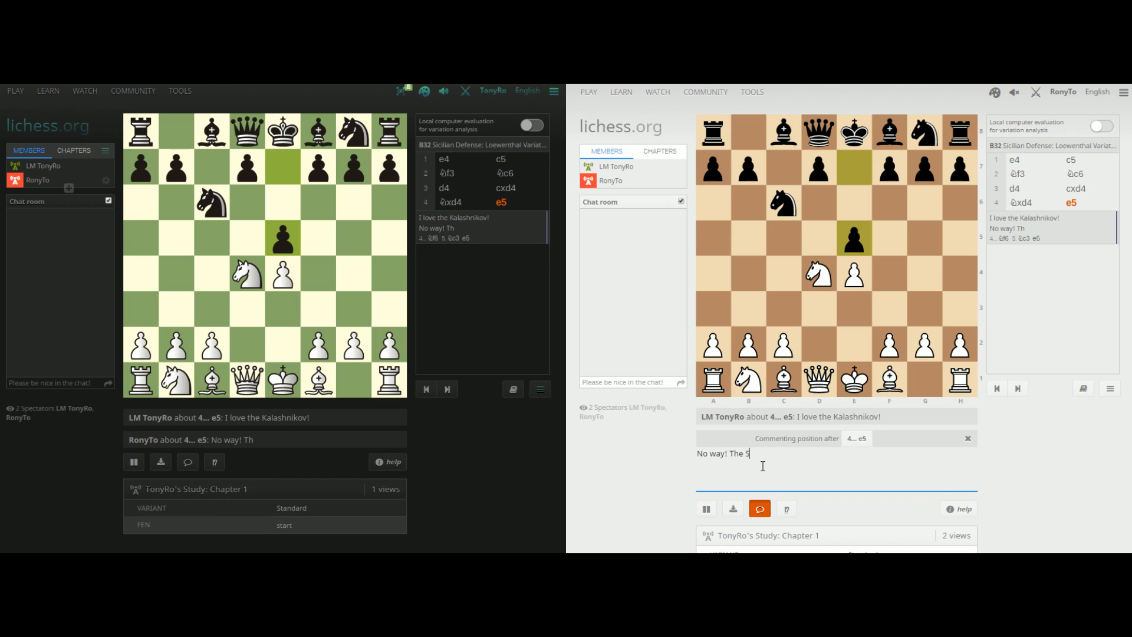
text(veshnikov)
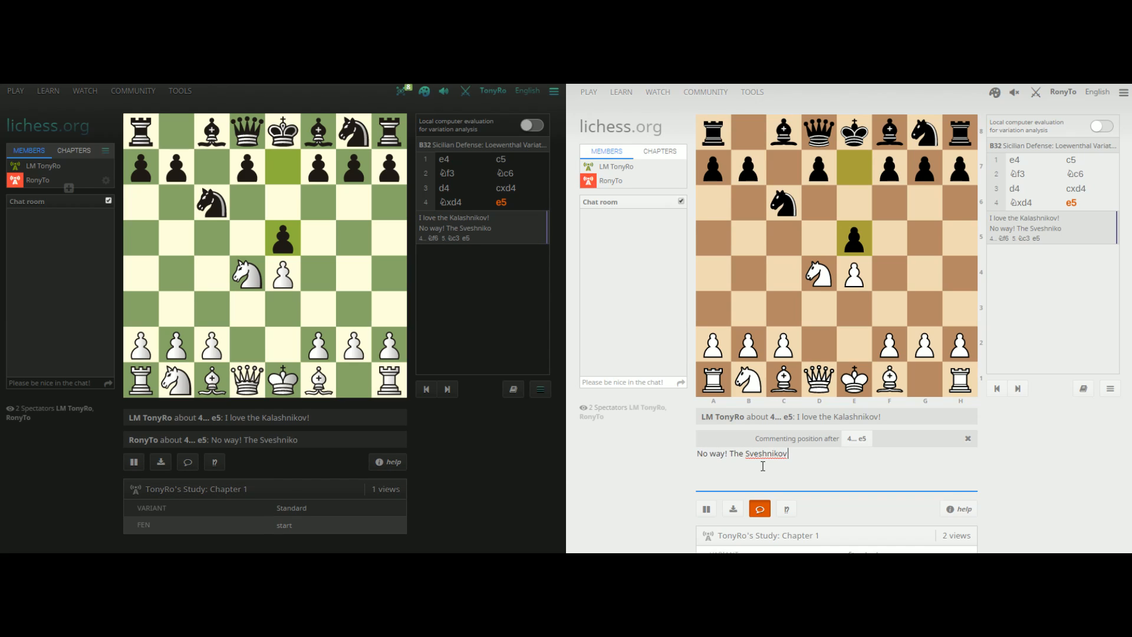
text( is way better!)
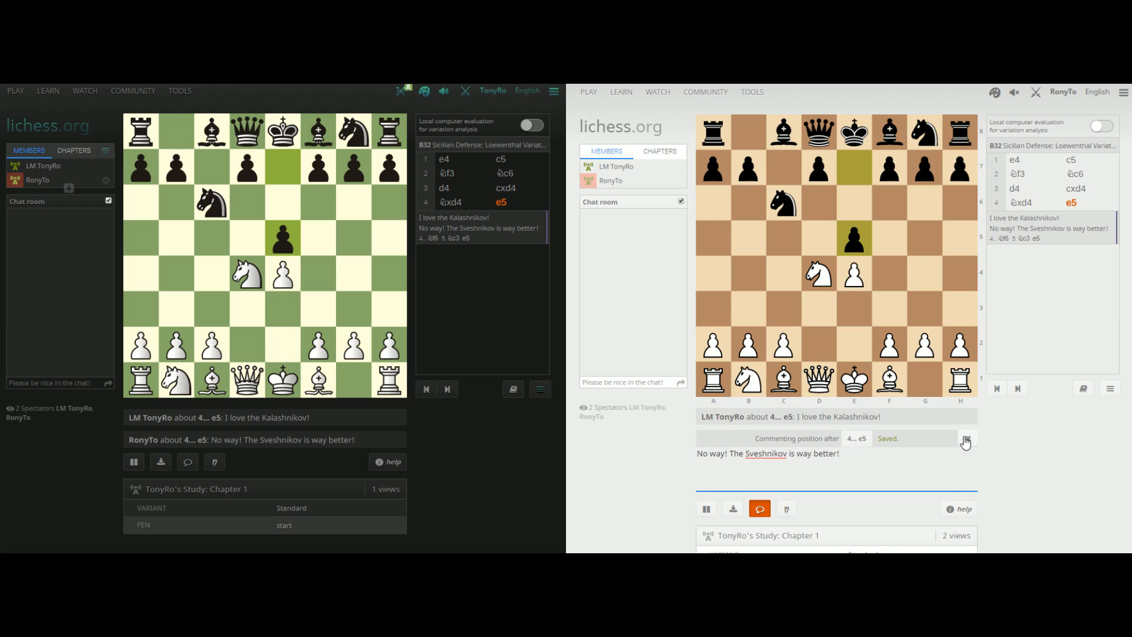
click(966, 439)
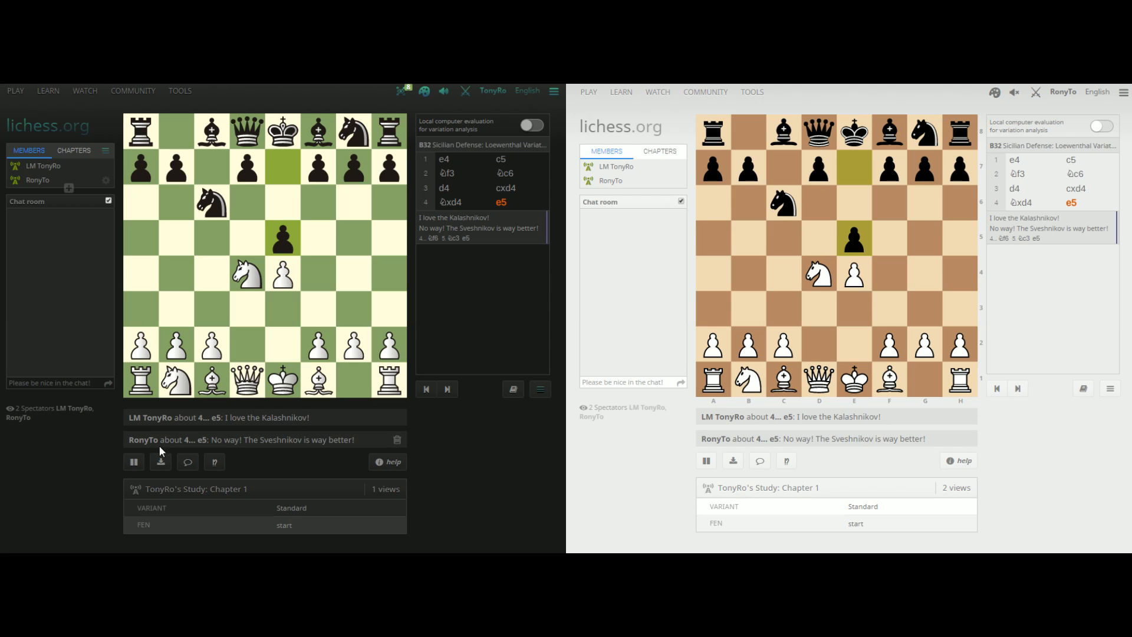
Annotate 4...e5 on the owner's board as a Brillant move with Counterplay, trying Good move and Equal position along the way
click(214, 462)
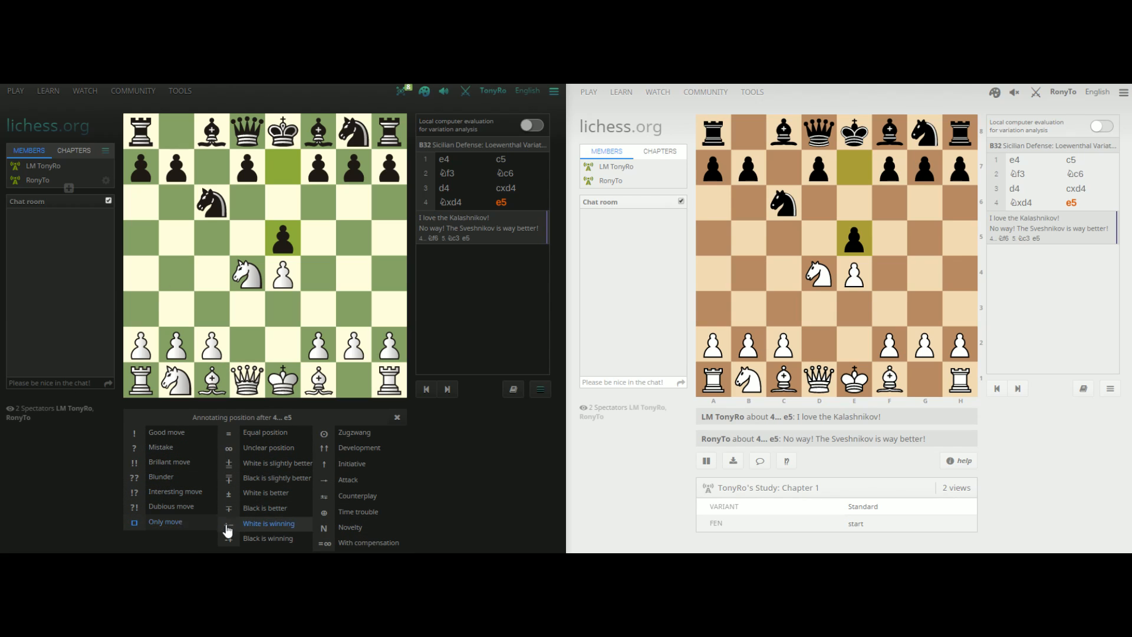
click(162, 436)
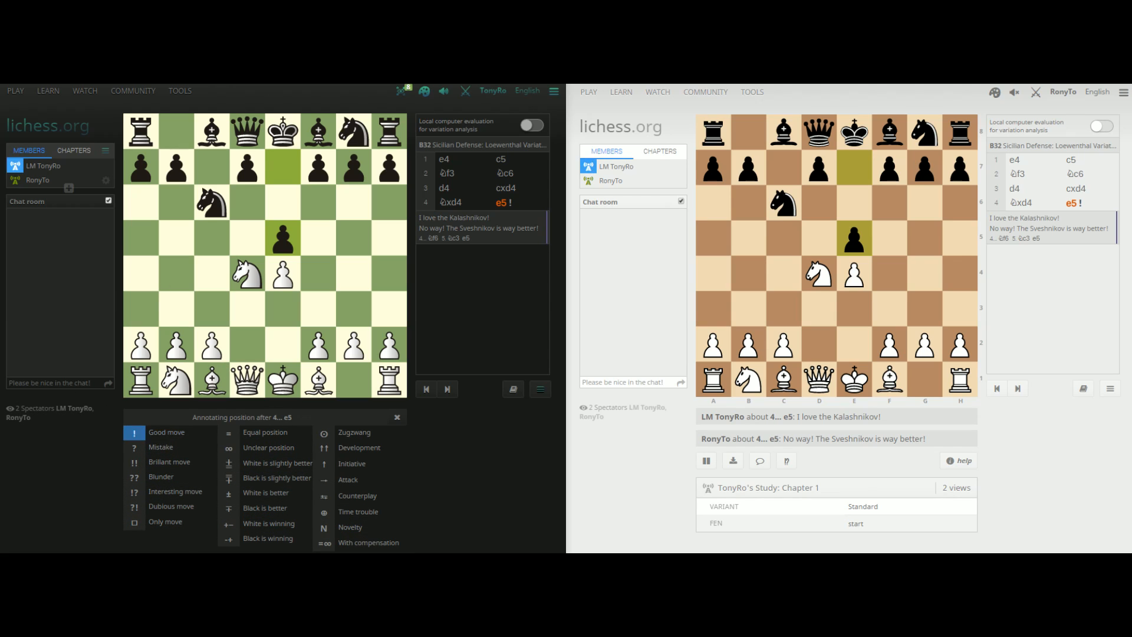
click(165, 463)
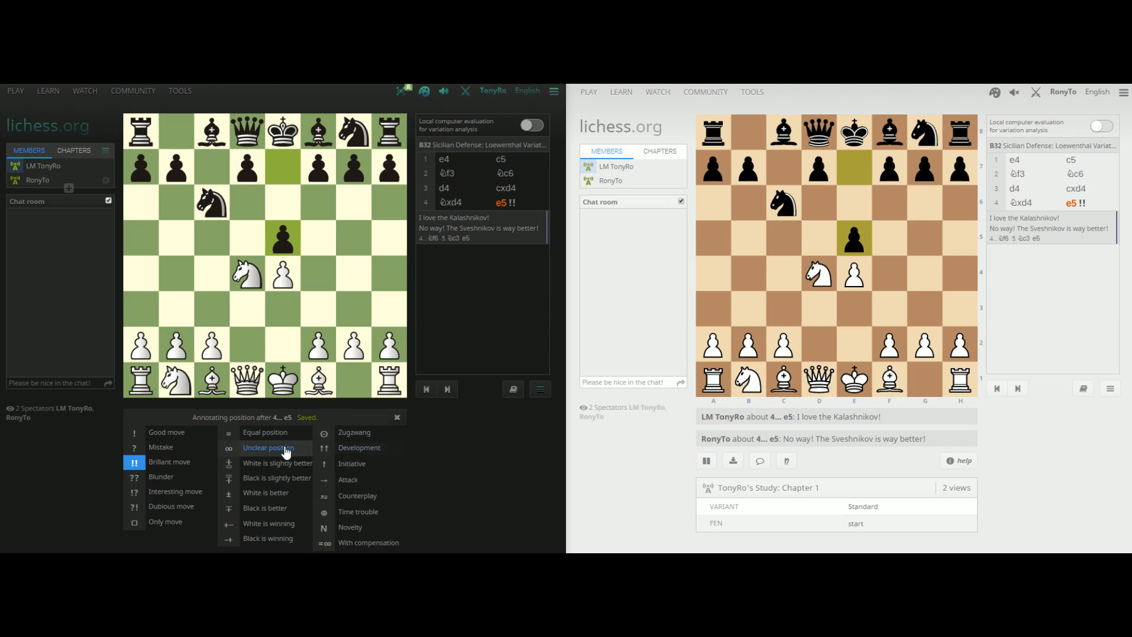
click(258, 439)
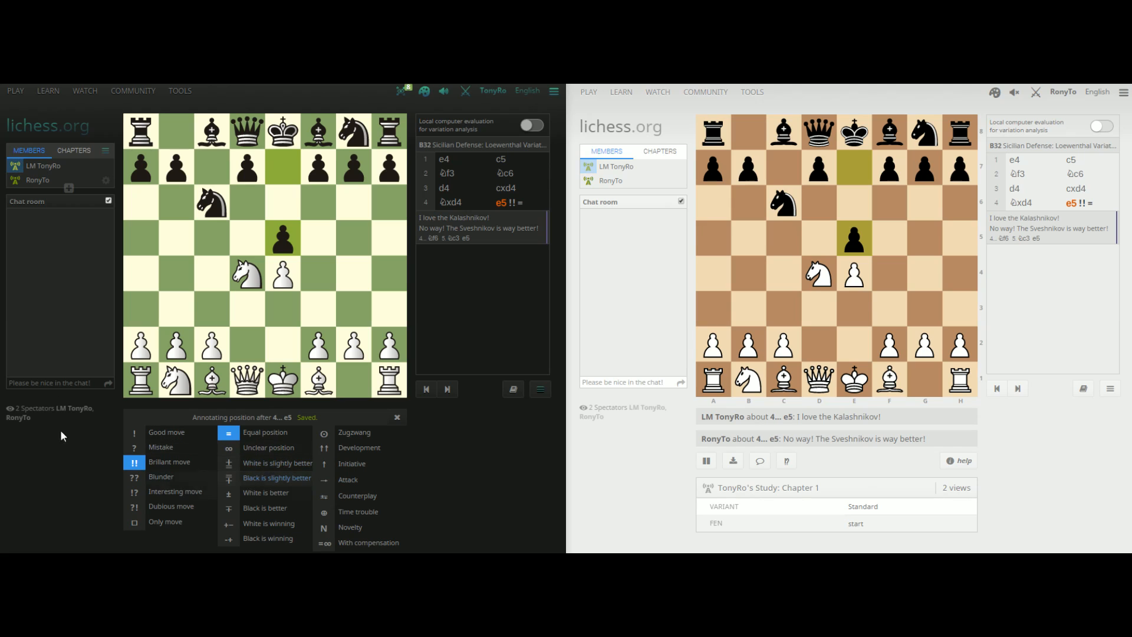
click(264, 432)
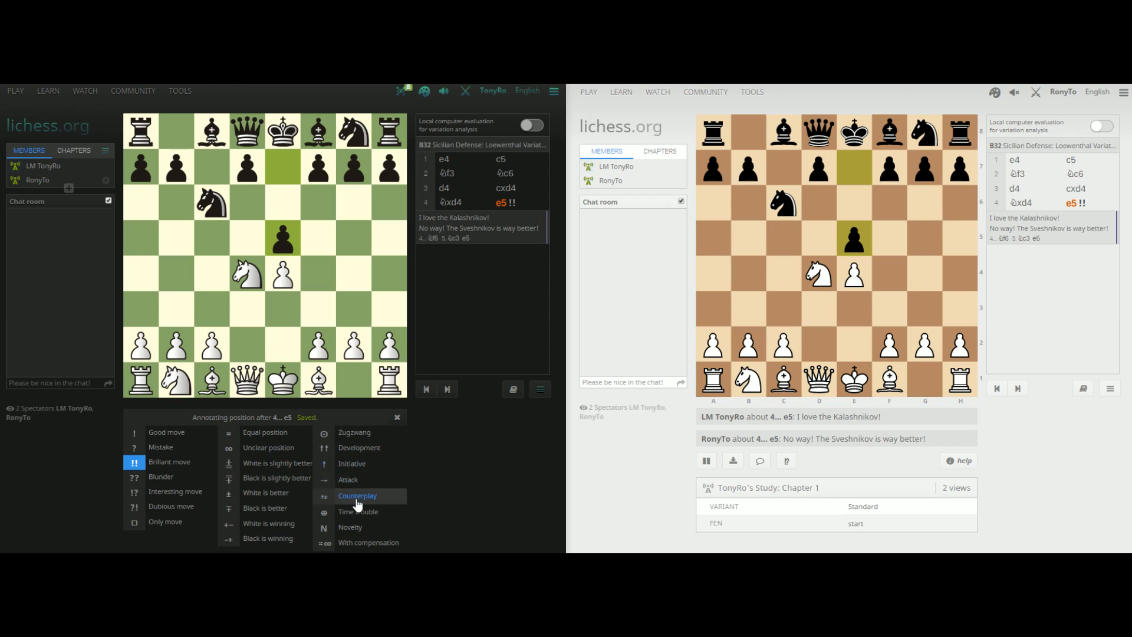
click(402, 506)
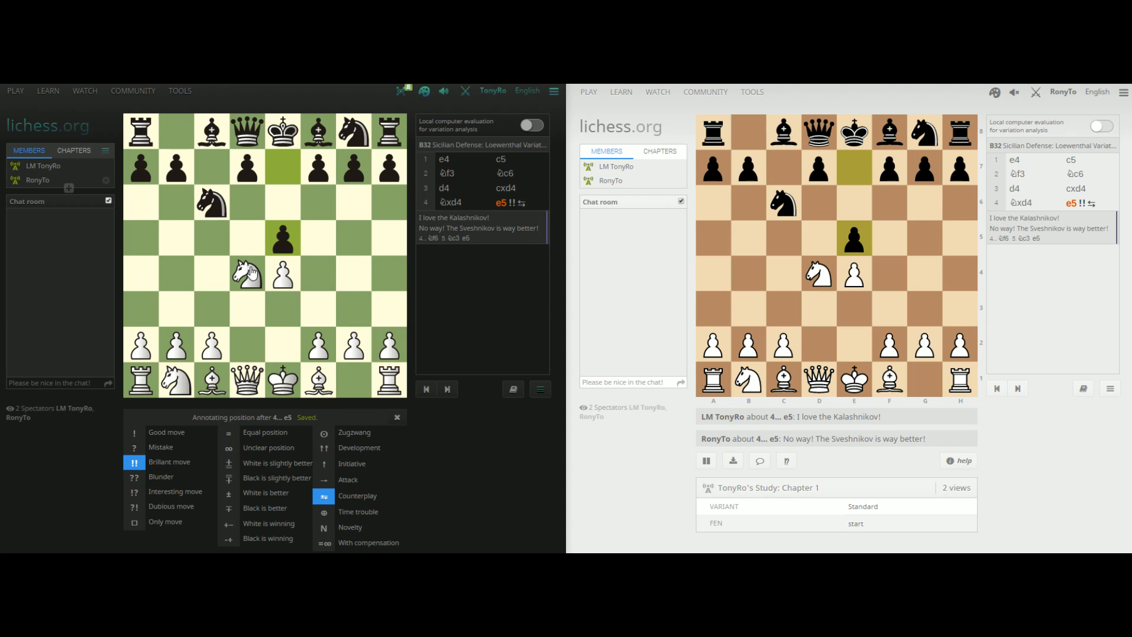
Draw a red arrow from e5 to d4, and play 5.Nb5 with a green arrow from b5 to d6
drag(281, 252, 253, 273)
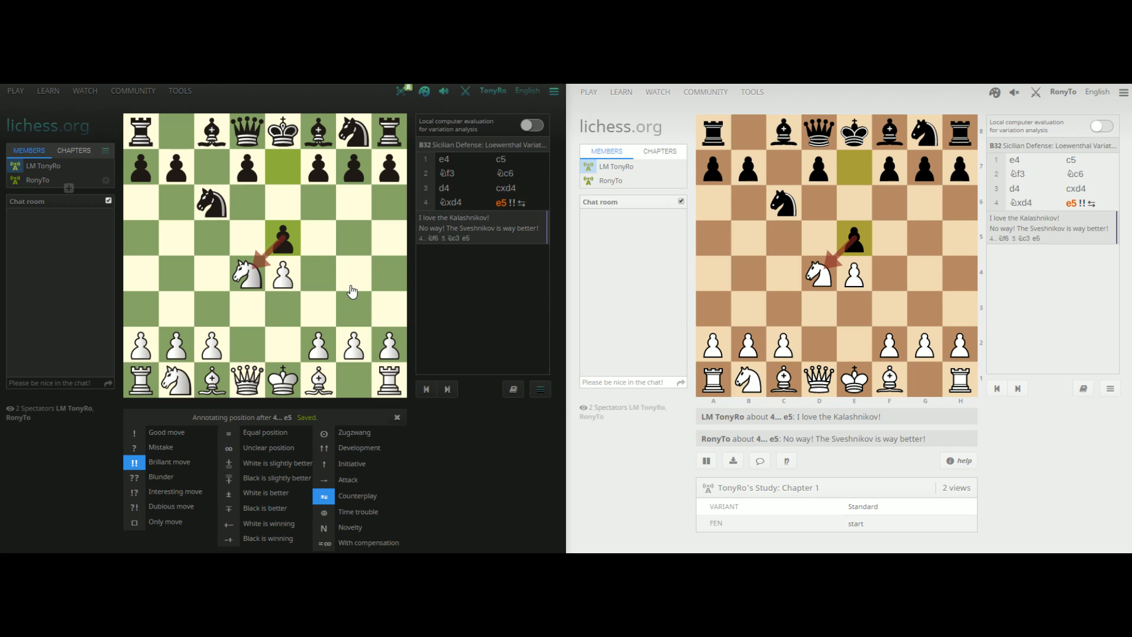
drag(251, 276, 247, 202)
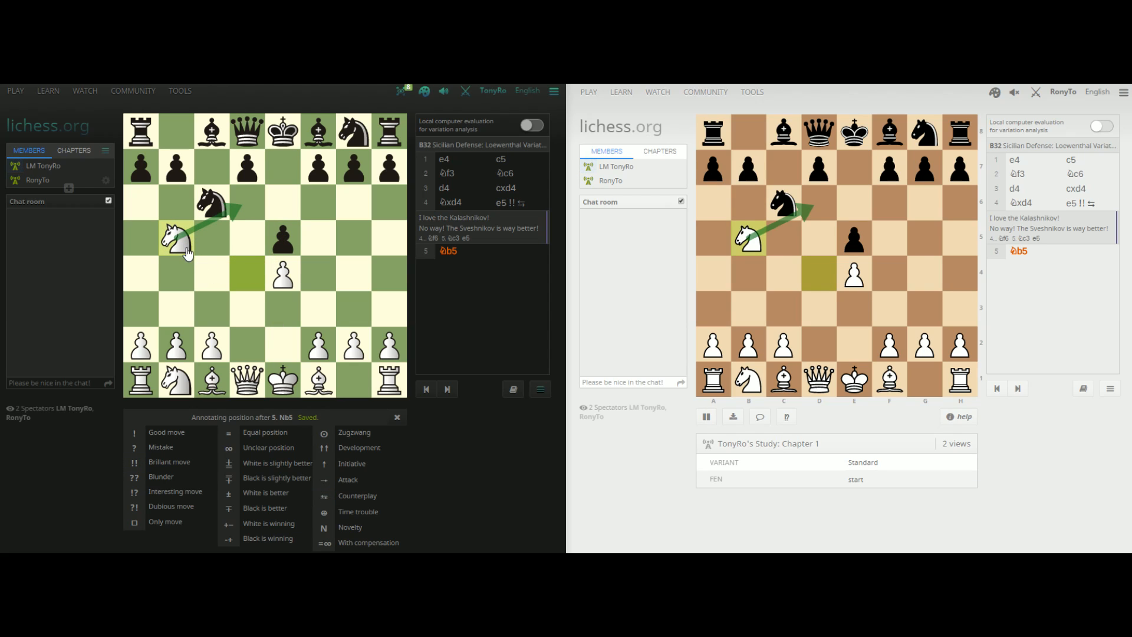
Return to 4...e5 and draw a blue arrow from d4 to f3 and an orange arrow from d4 to b3
key(Left)
drag(257, 285, 315, 306)
drag(249, 275, 180, 307)
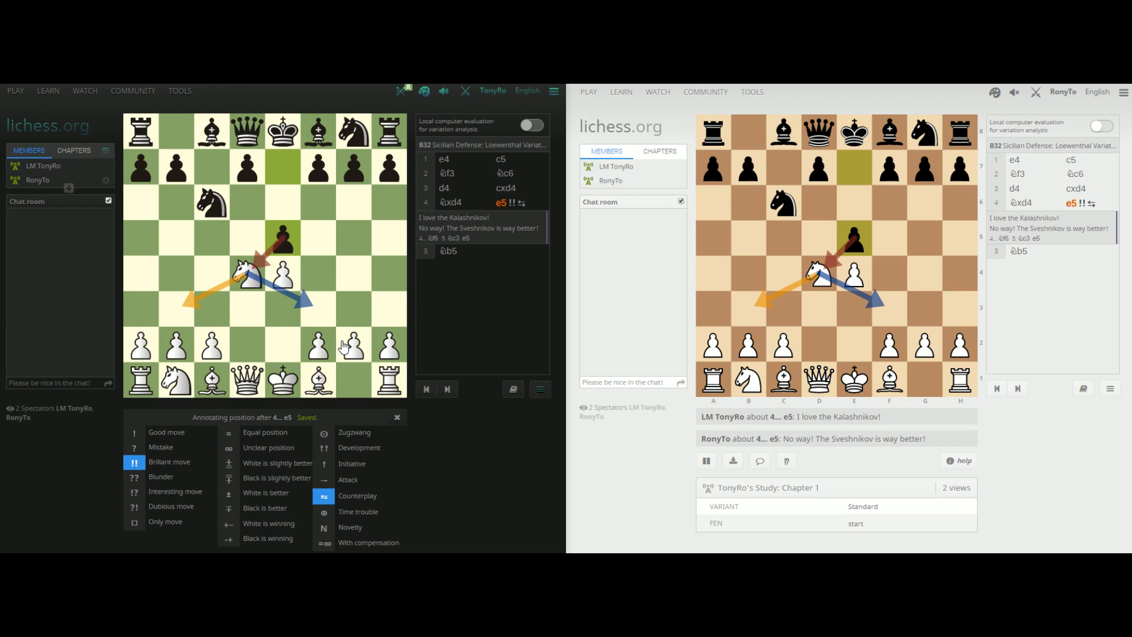
Try green circles on g5, g6 and h6, and replace them with green circles on d5 and f5
right_click(390, 201)
right_click(353, 202)
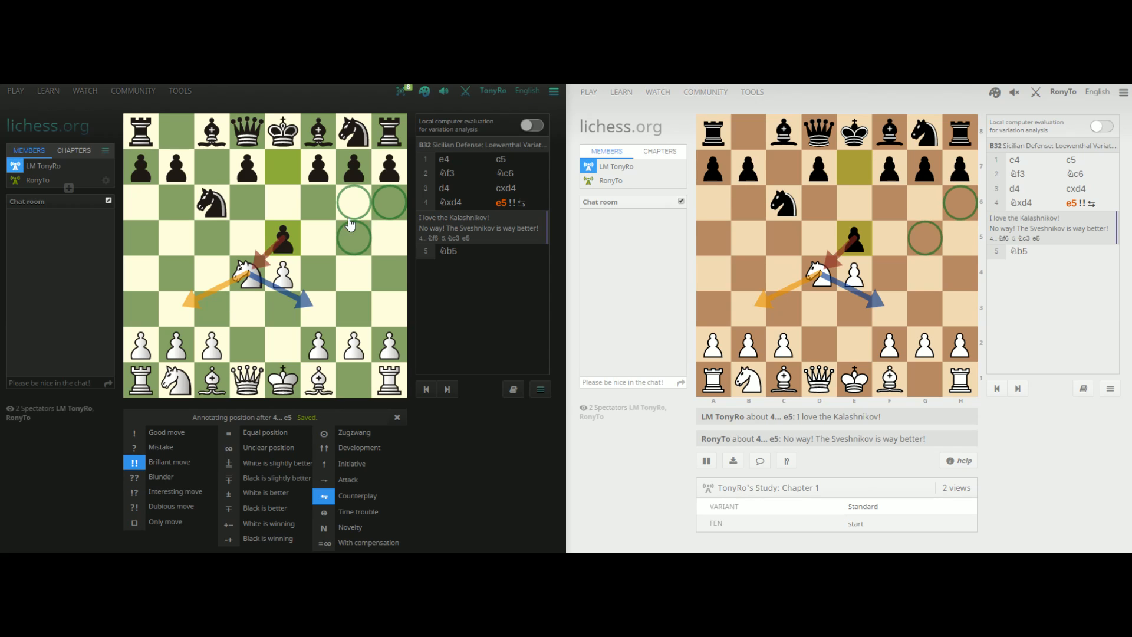
click(381, 213)
right_click(239, 235)
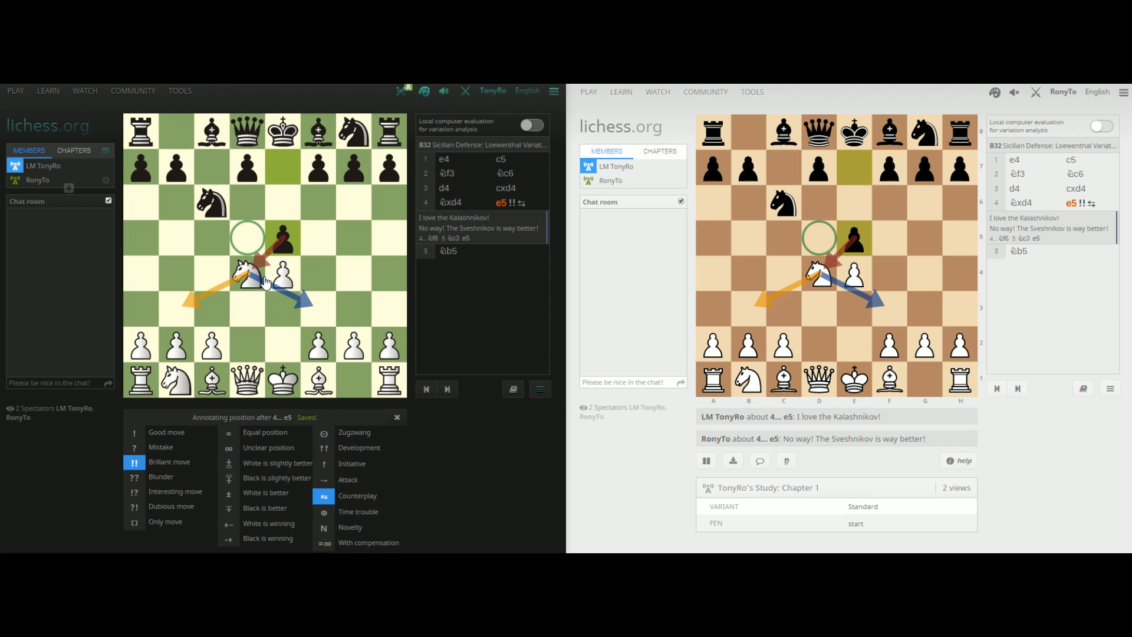
right_click(321, 240)
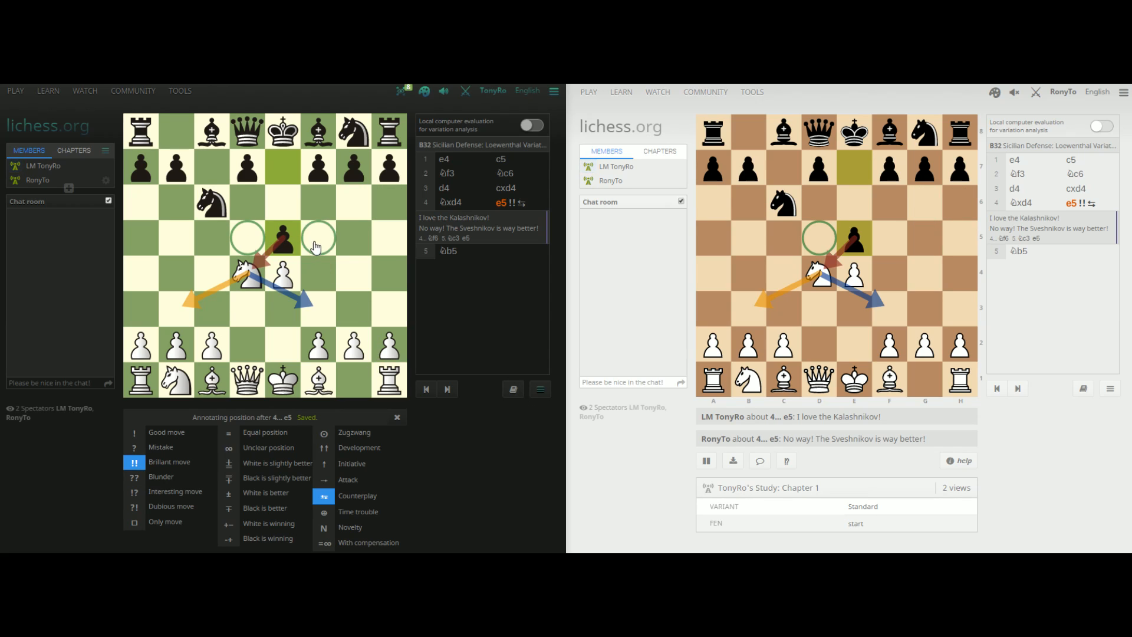
Compare the drawn shapes on 5.Nb5 and 4...e5, finish on 4...e5 and close the annotation symbols
click(446, 252)
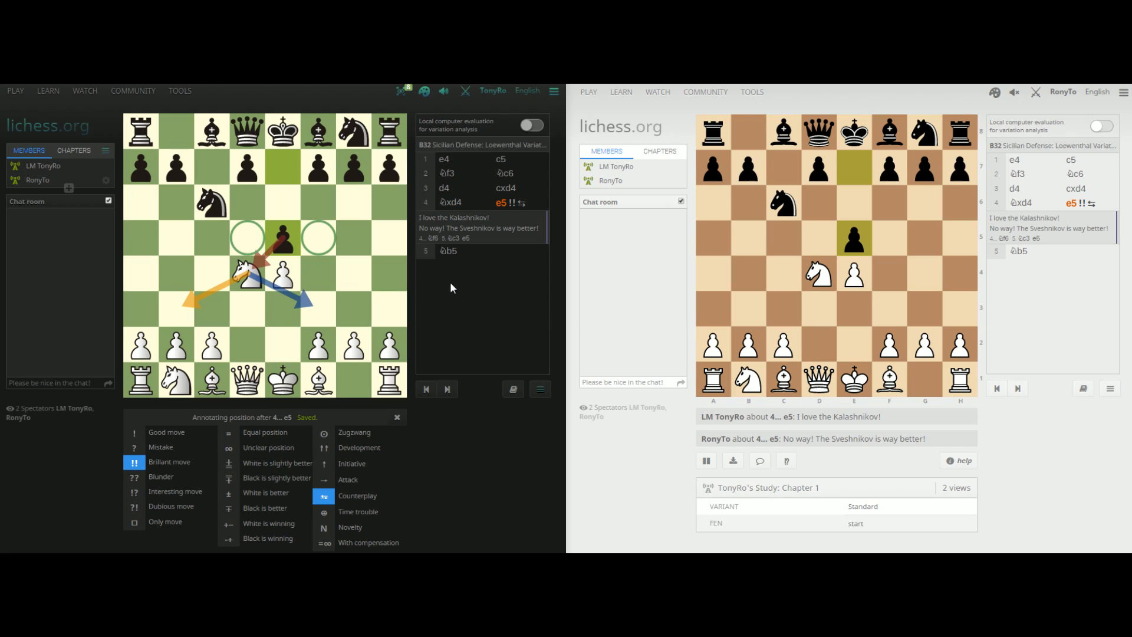
click(448, 250)
key(Left)
click(397, 417)
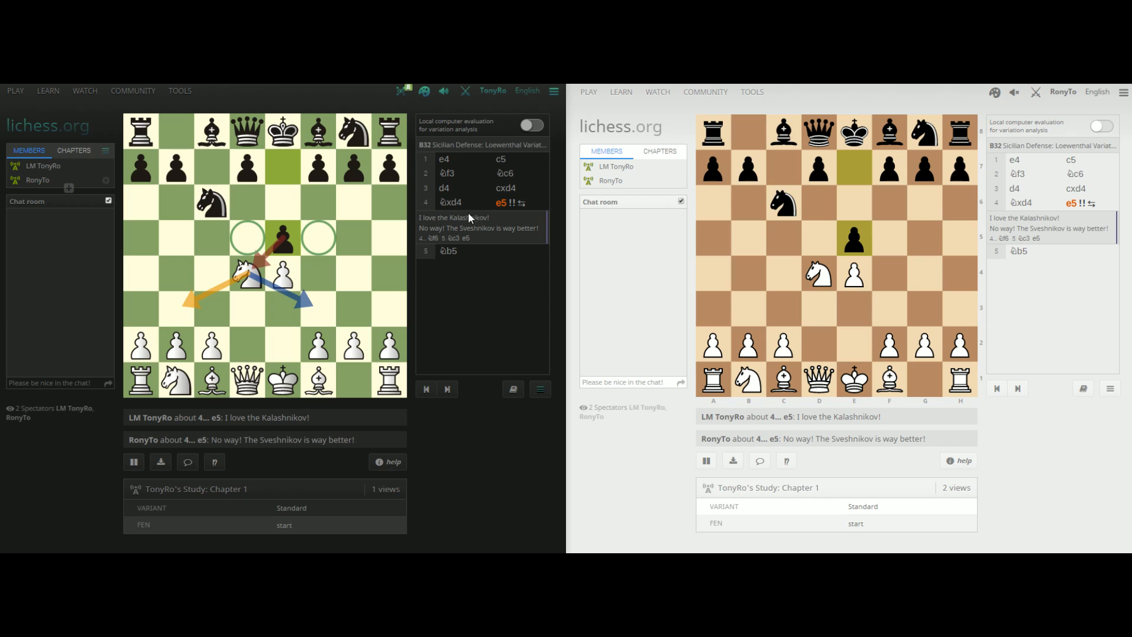
Go to 5.Nb5 and flip the owner's board back and forth, ending with White's side at the bottom
click(453, 251)
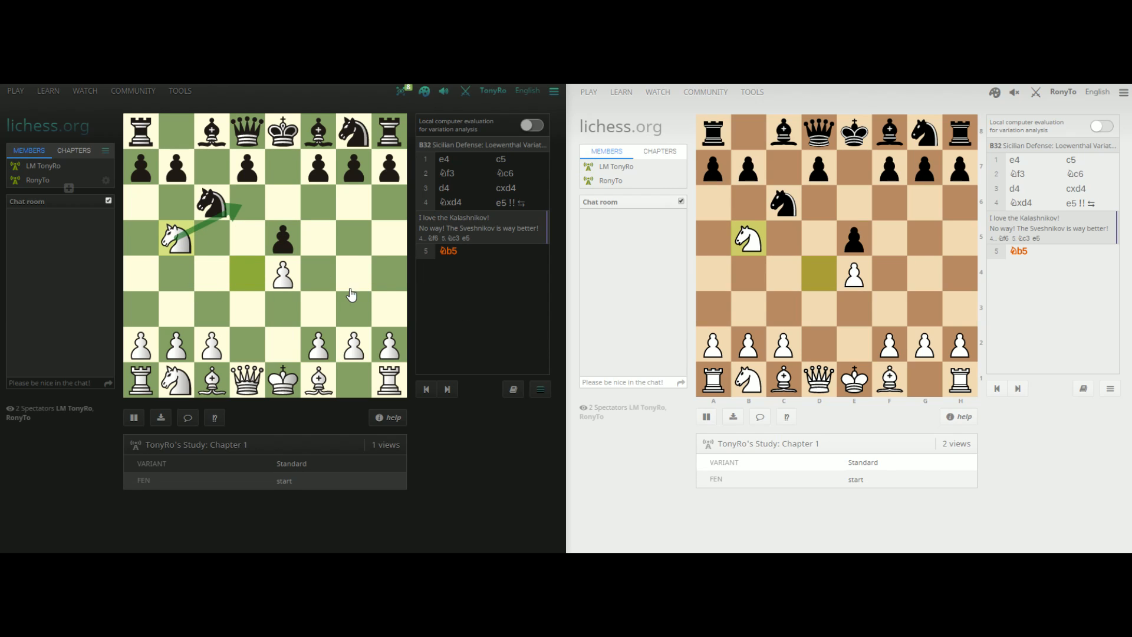
key(f)
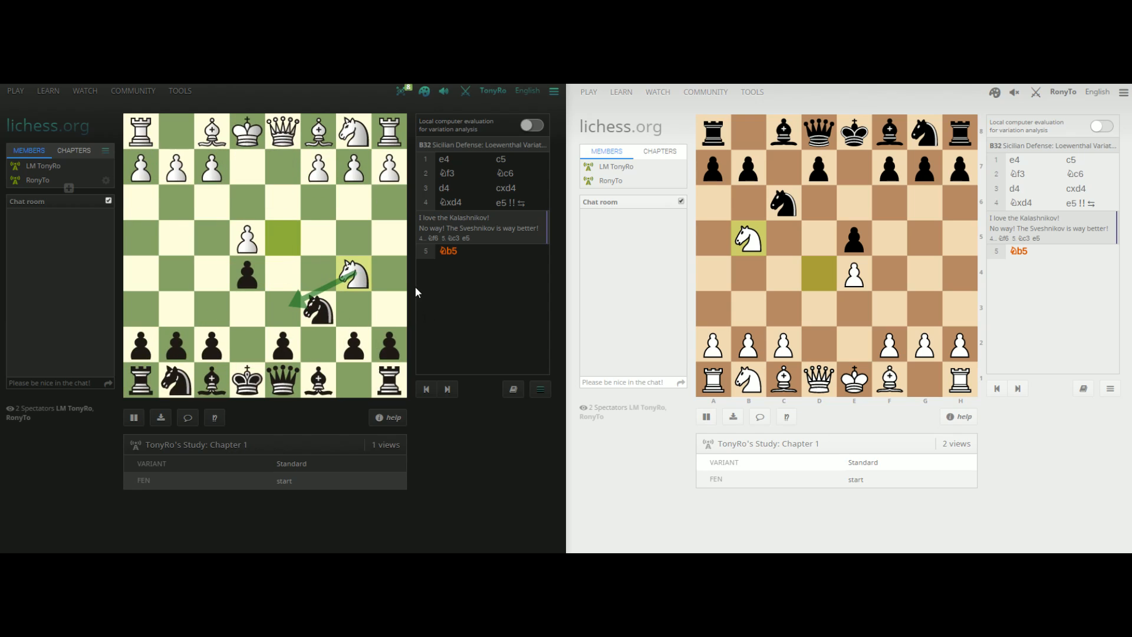
key(f)
key(f)
key(f)
key(f)
key(f)
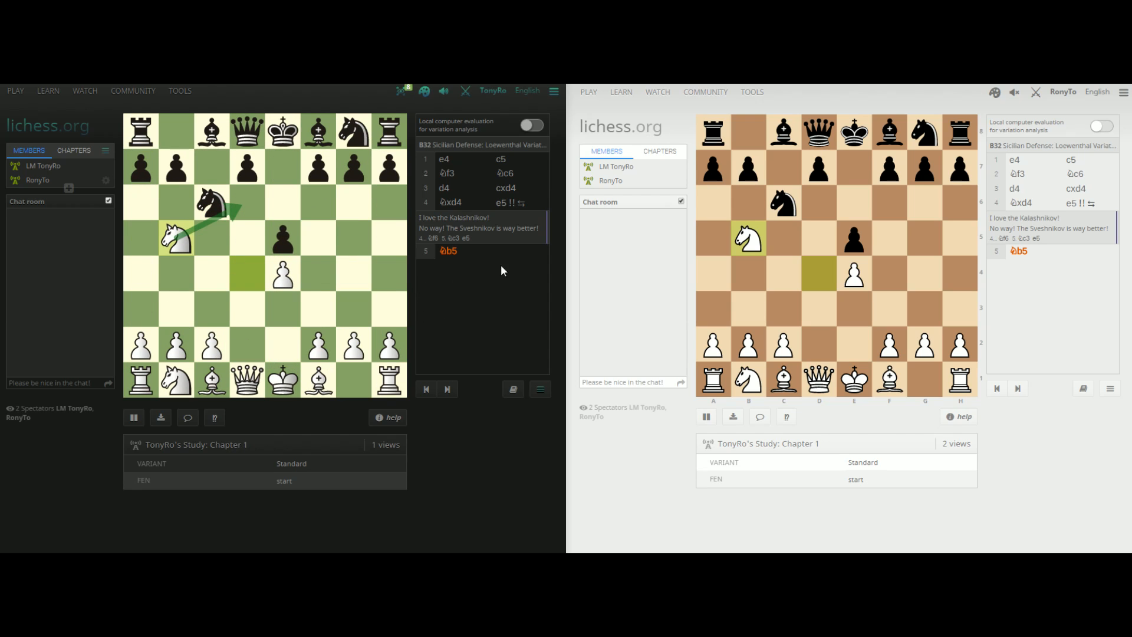
View the opening explorer and the local computer evaluation for 5.Nb5, and switch both off again
click(513, 389)
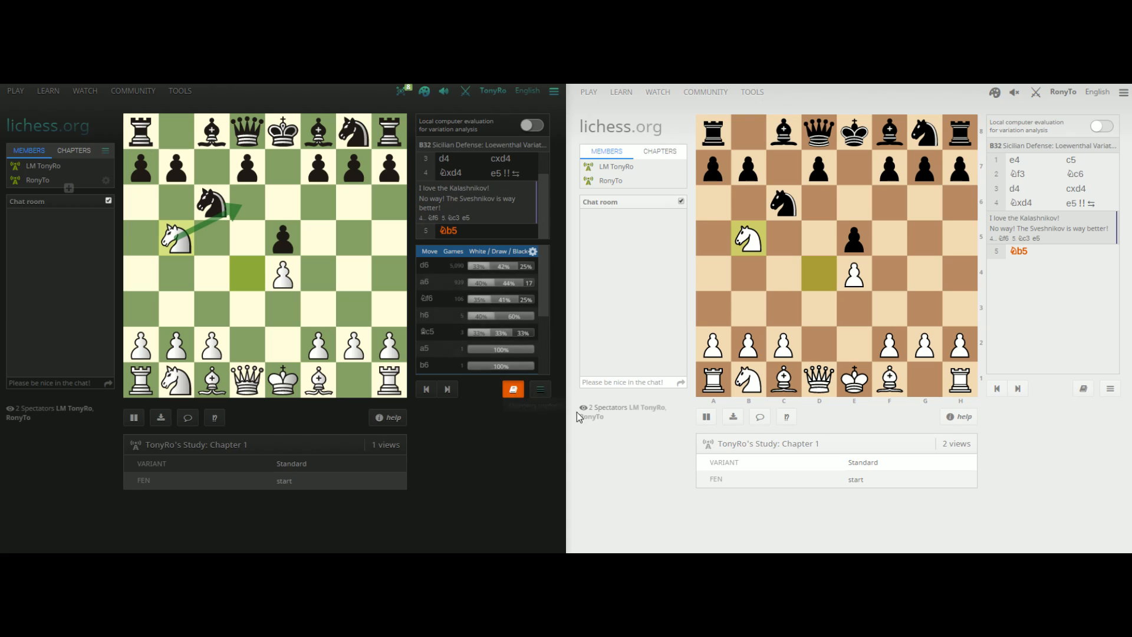
click(524, 134)
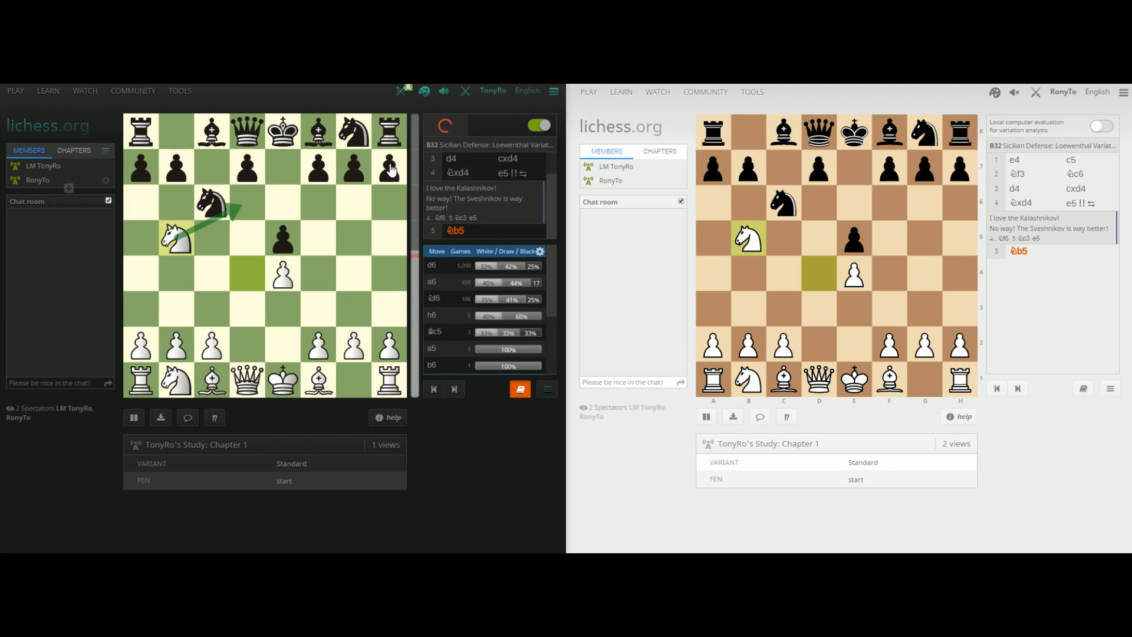
click(537, 127)
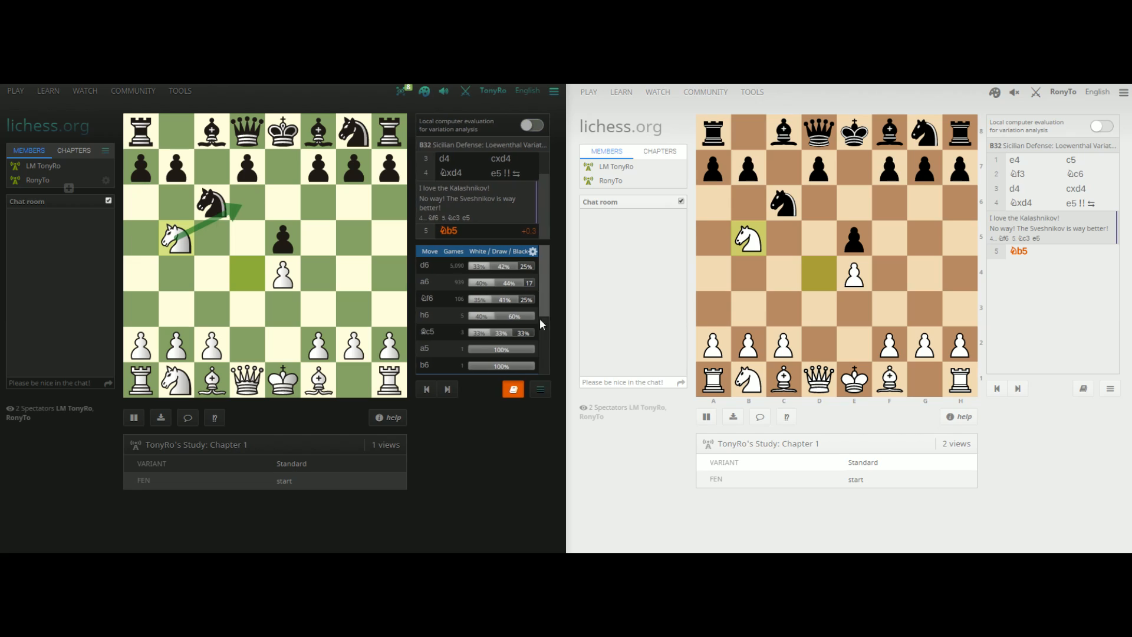
click(512, 389)
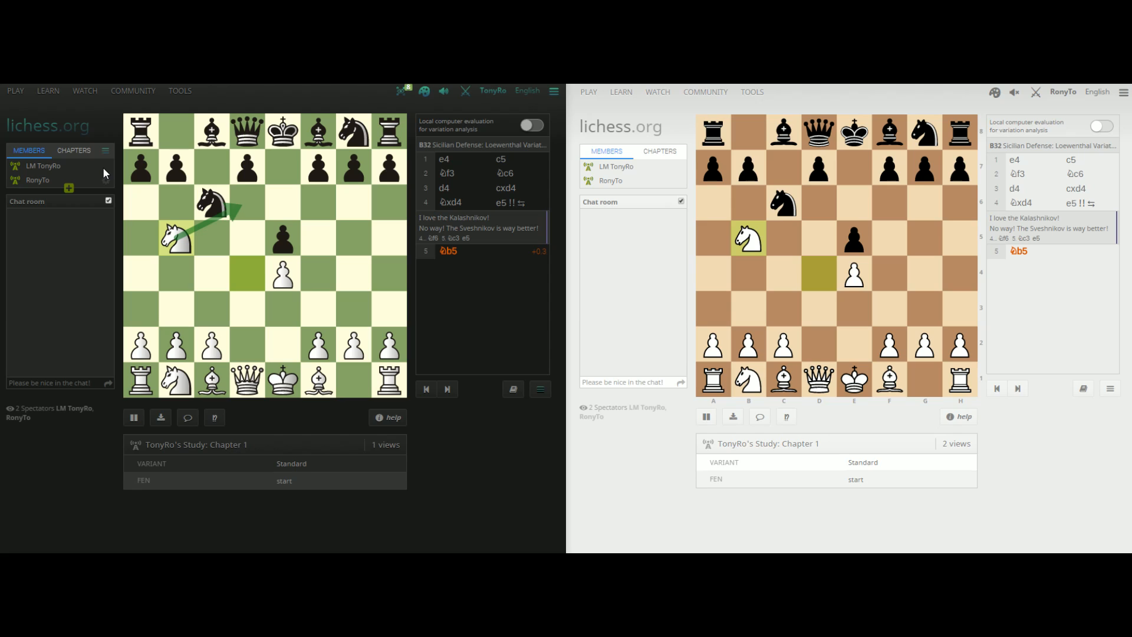
Start a new chapter from a PGN and paste in the copied Ulf Andersson vs Anatoly Karpov game
click(74, 151)
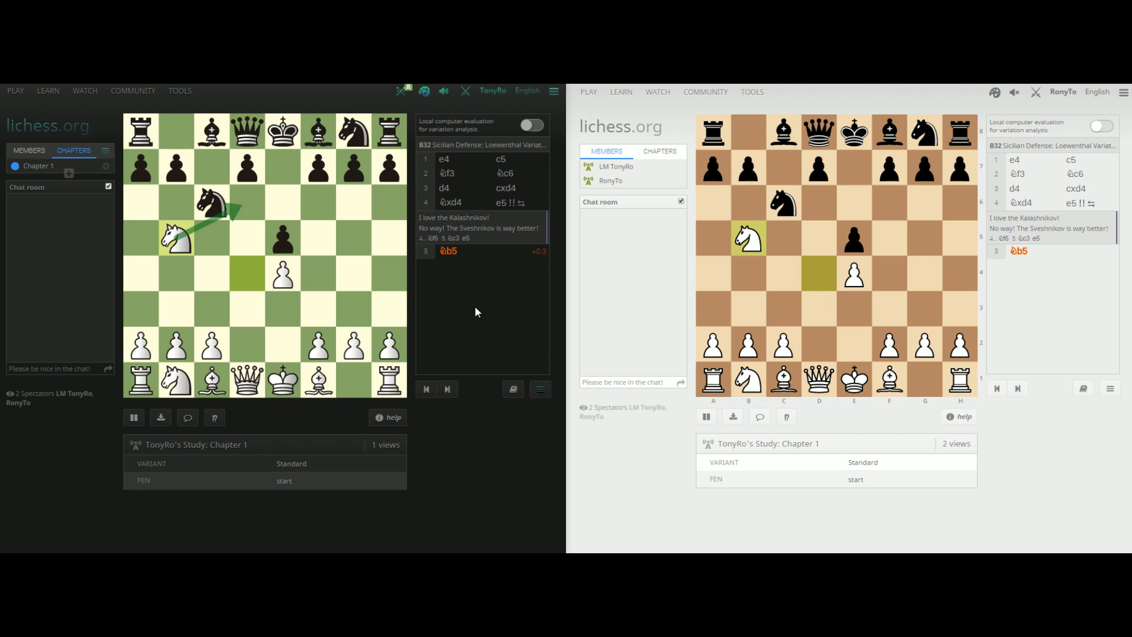
click(69, 174)
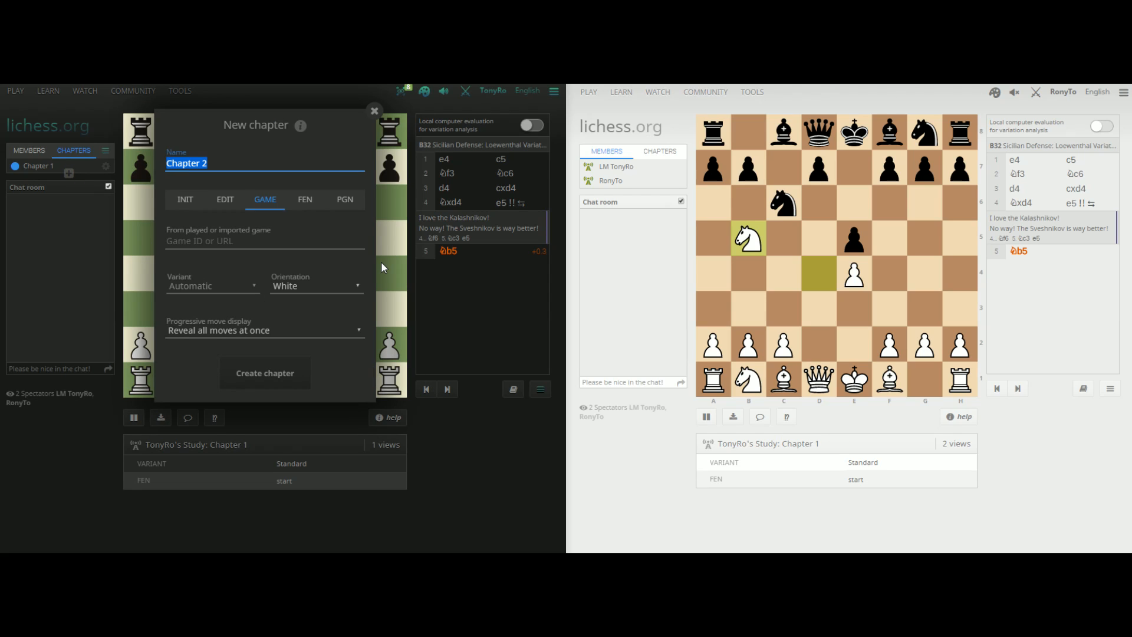
key(alt+Tab)
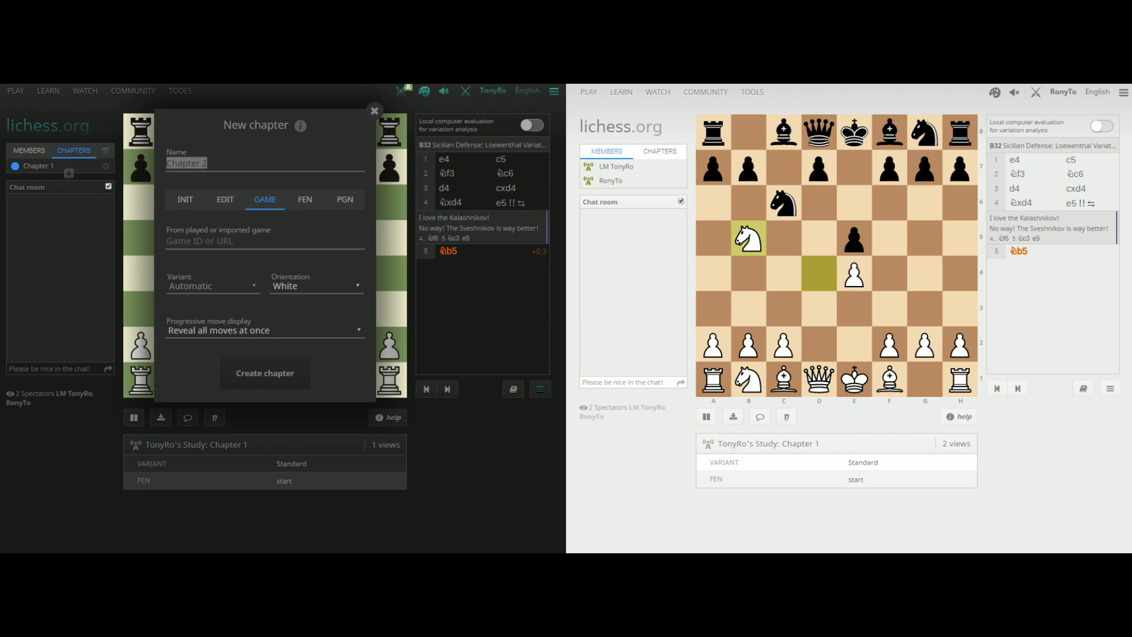
key(alt+Tab)
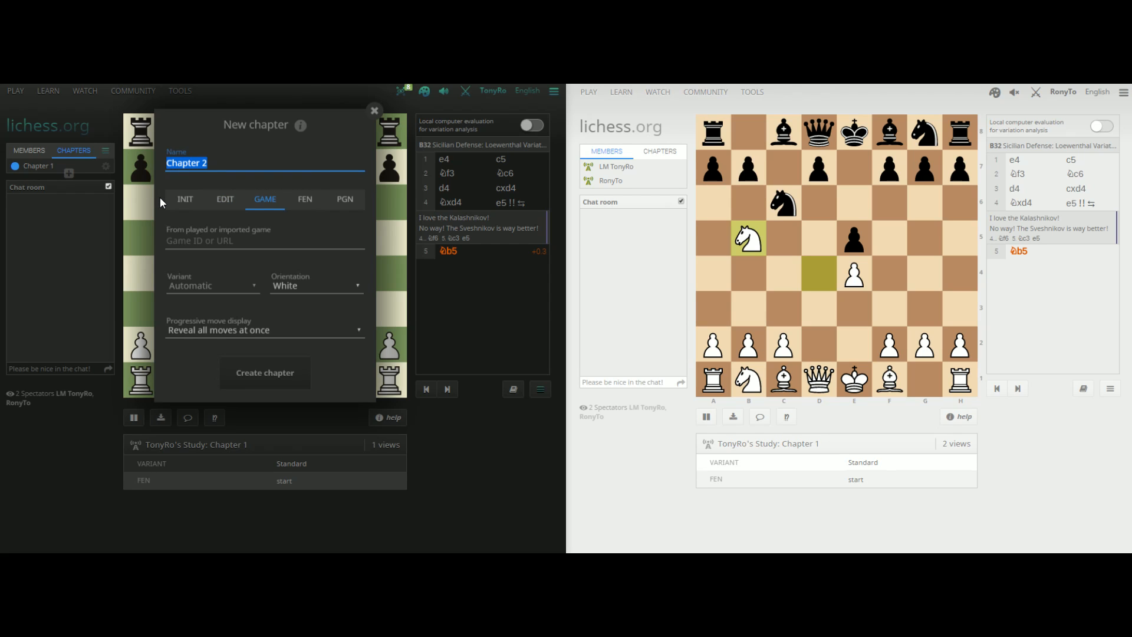
click(345, 199)
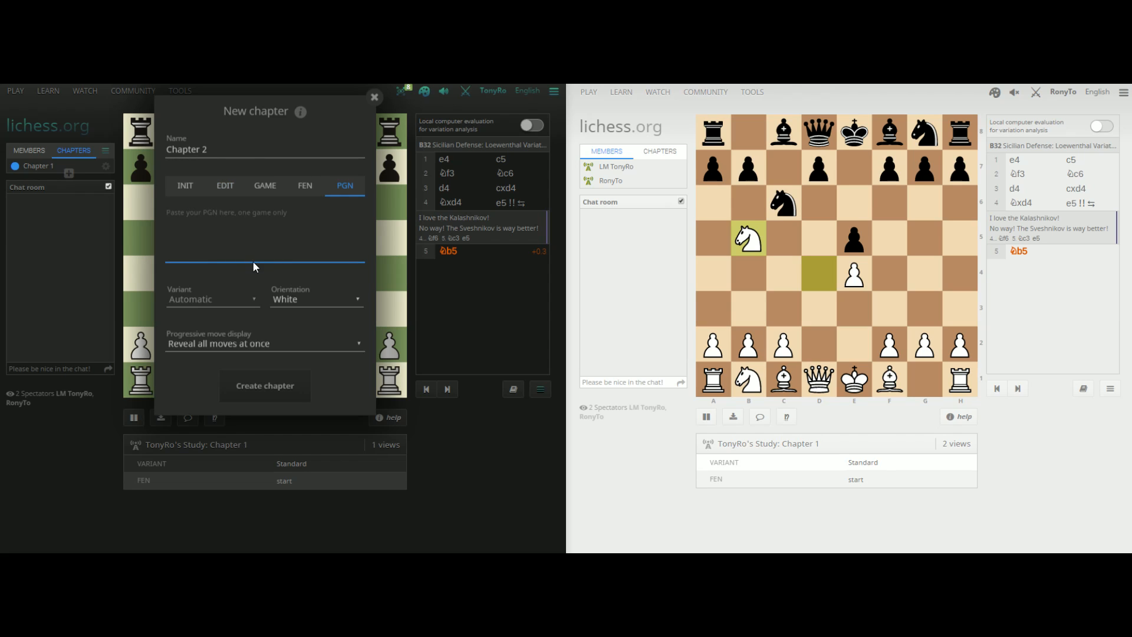
key(ctrl+v)
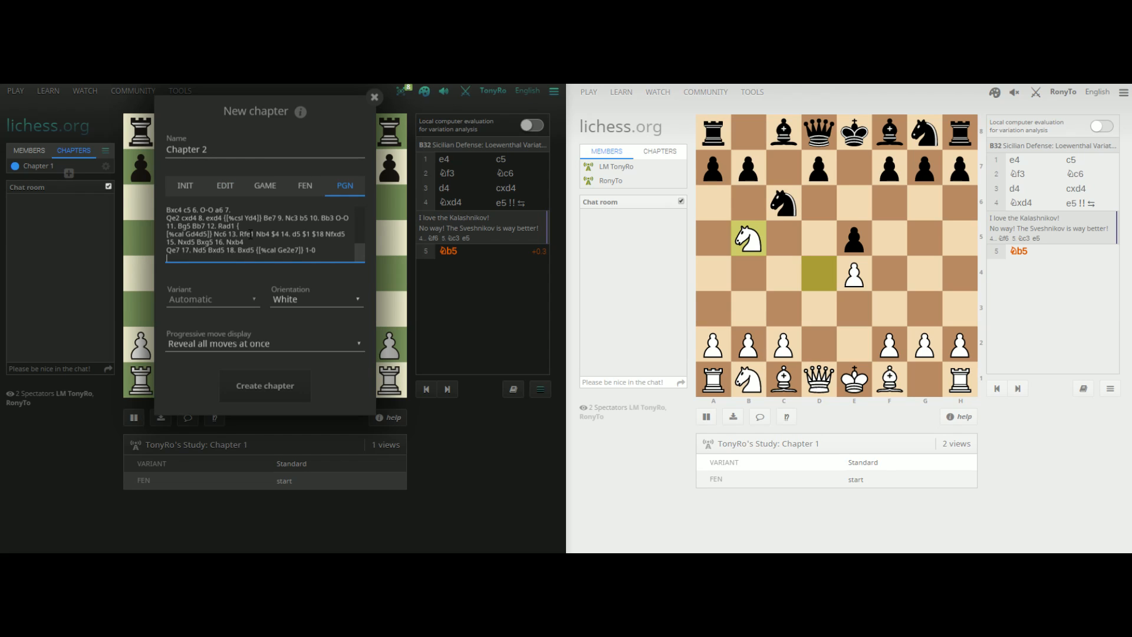
Create the PGN chapter with White orientation and all moves revealed at once
click(299, 298)
click(300, 298)
click(300, 299)
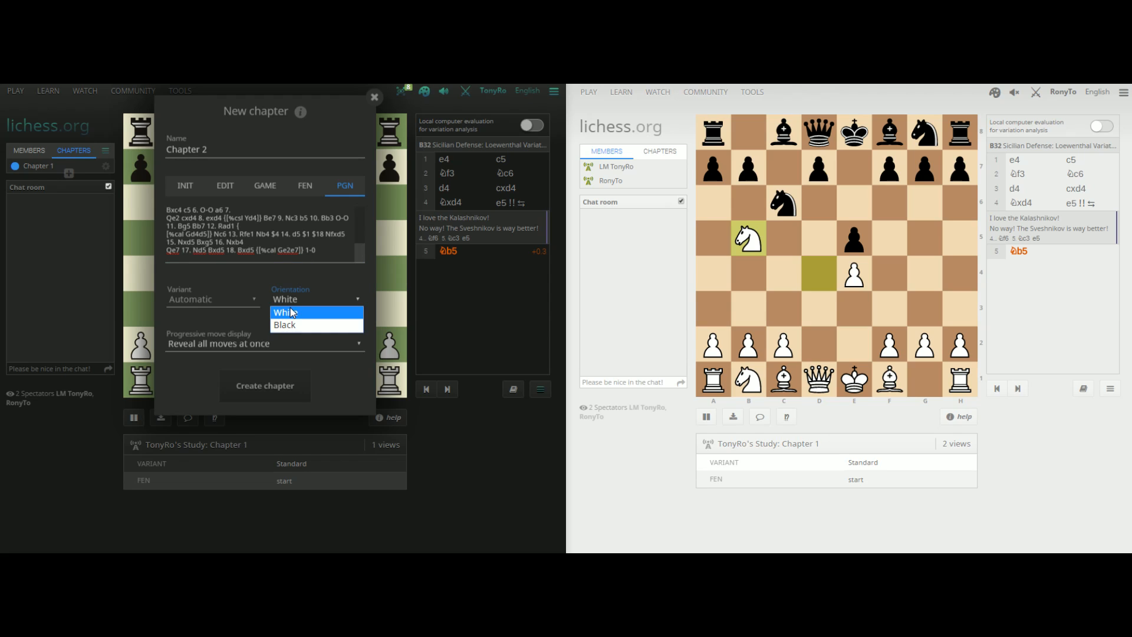
click(292, 313)
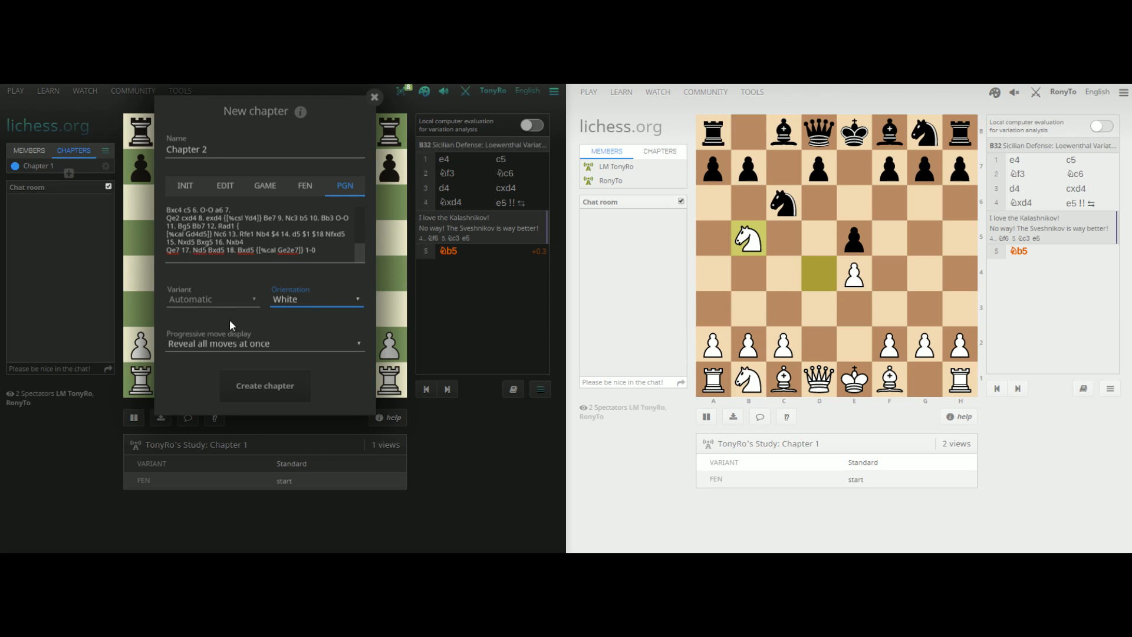
click(260, 342)
click(260, 342)
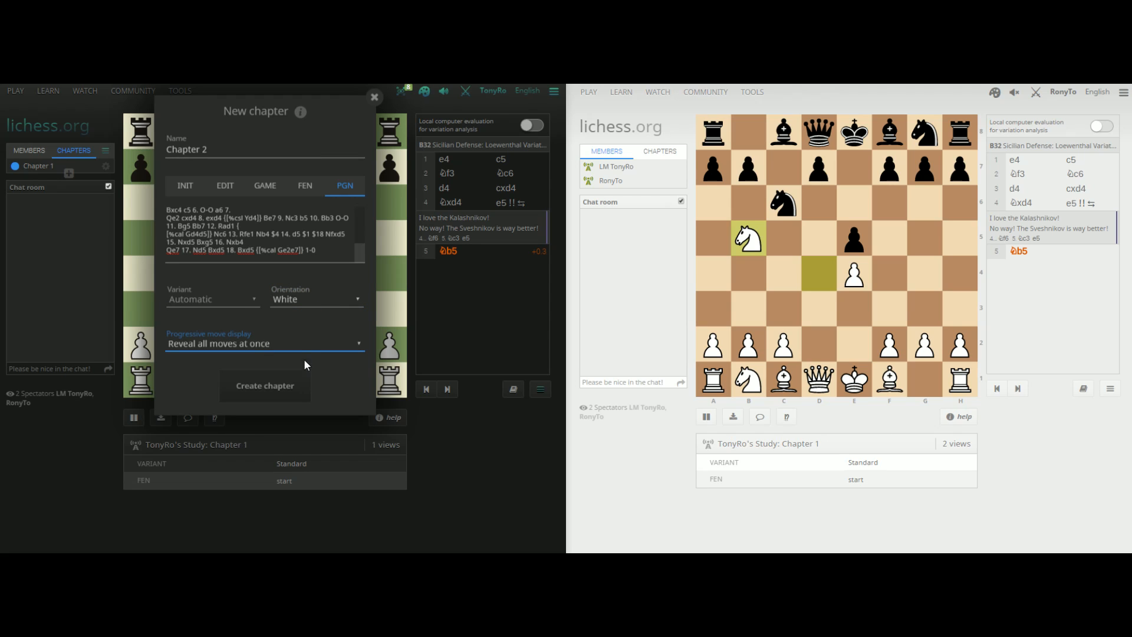
click(276, 388)
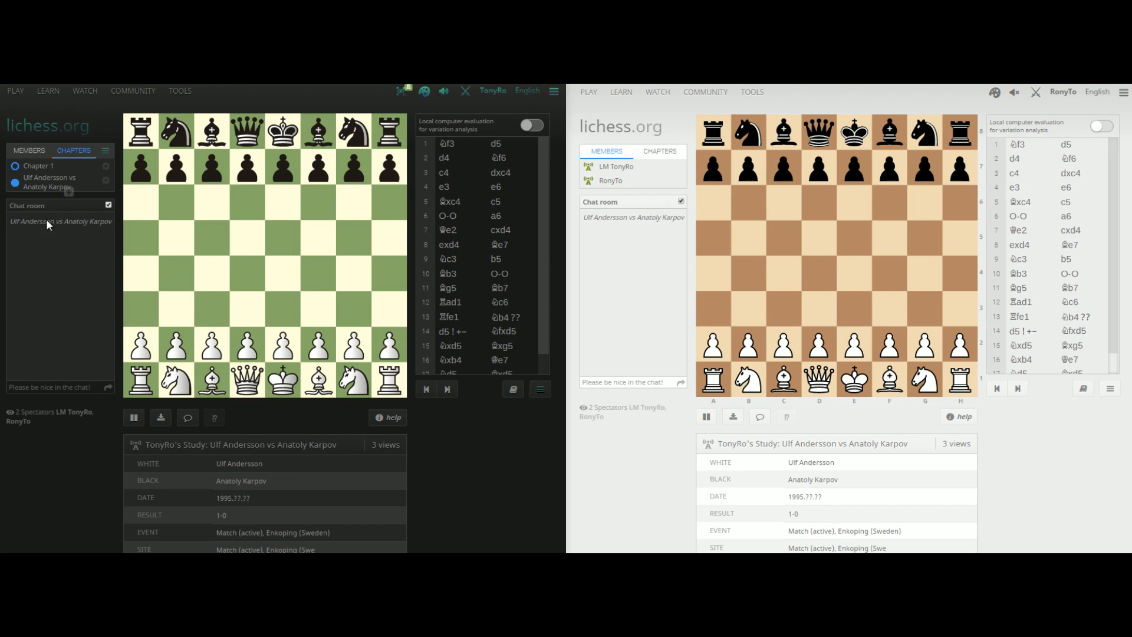
Switch to Chapter 1 and back to the Andersson vs Karpov chapter, and step through its moves to 13.Rfe1
click(37, 169)
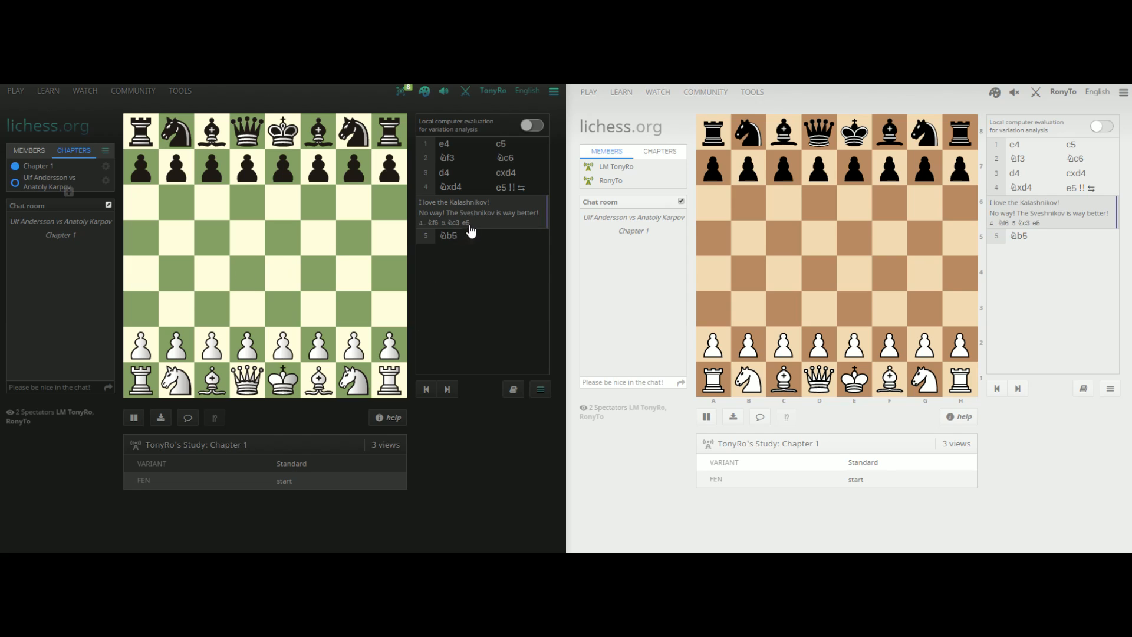
click(34, 184)
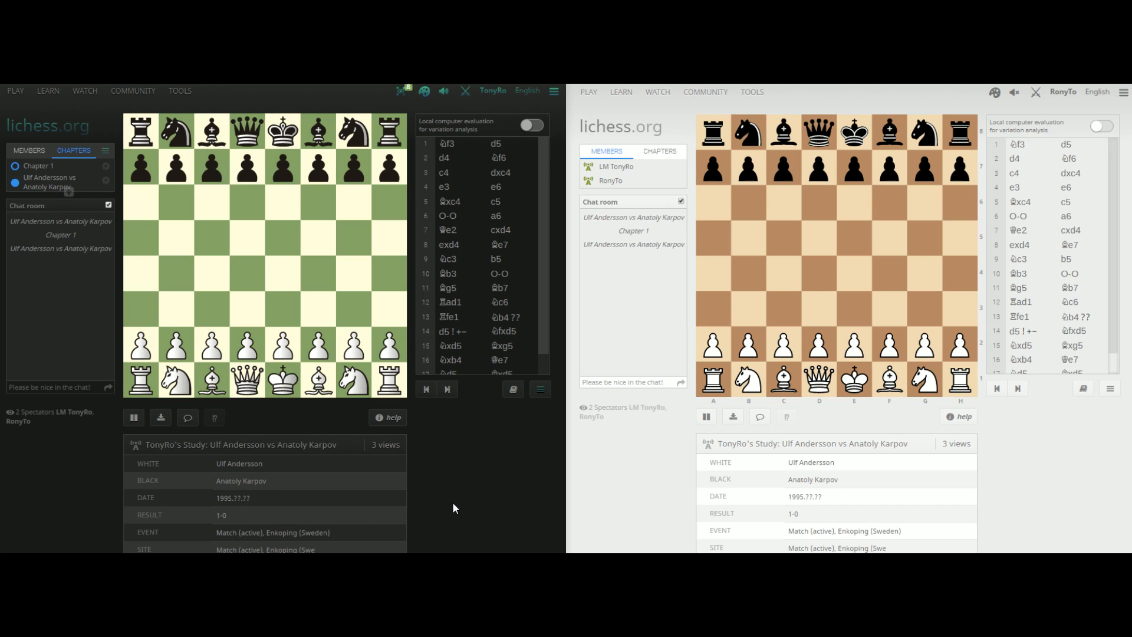
scroll(285, 310, down, 2)
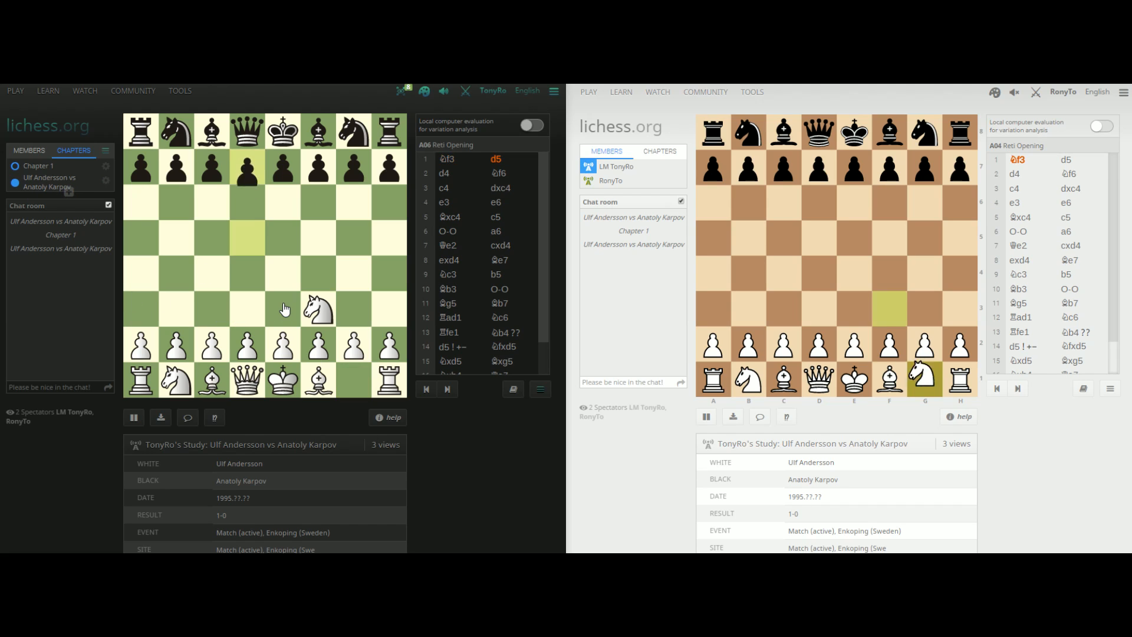
scroll(285, 310, down, 9)
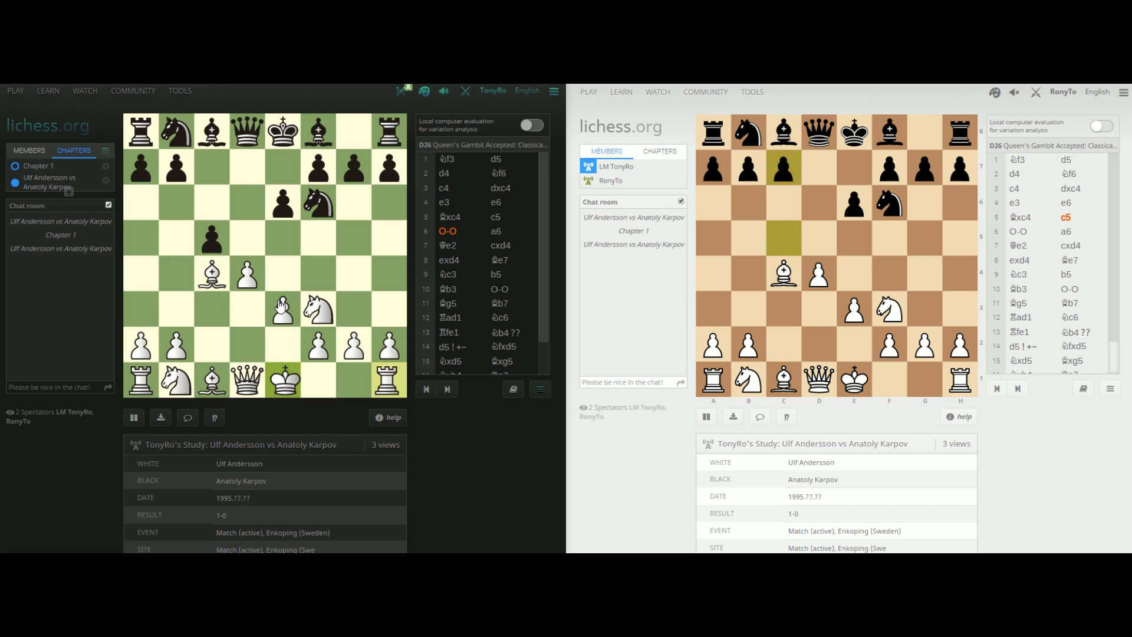
scroll(282, 305, down, 10)
scroll(277, 308, down, 4)
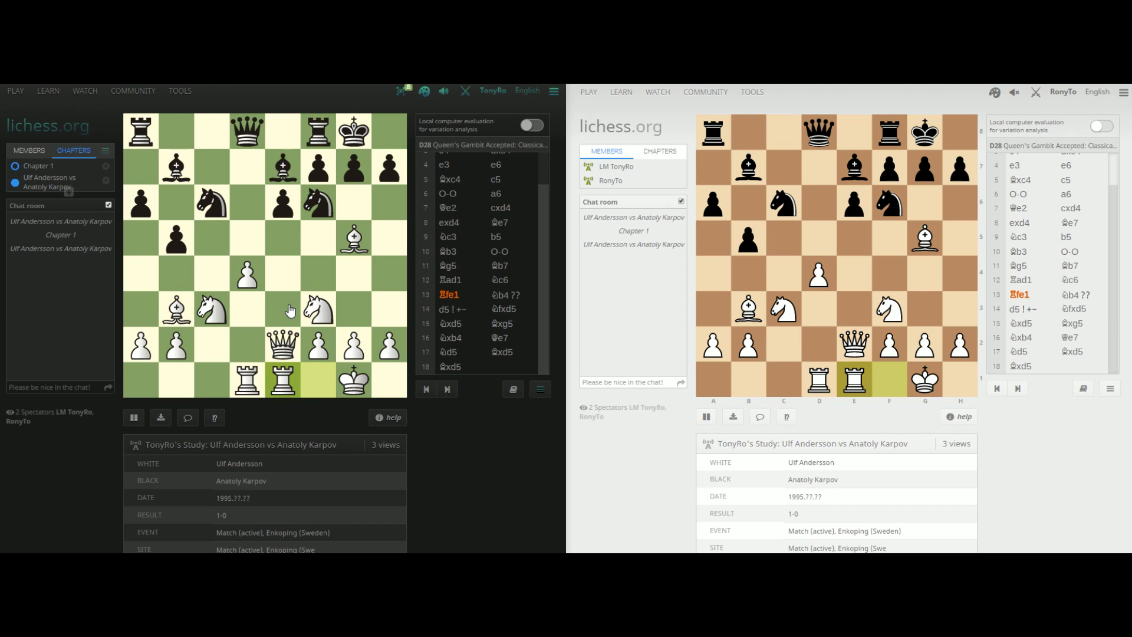
Create Chapter 3 from the initial position with the Horde variant and Black orientation
click(69, 192)
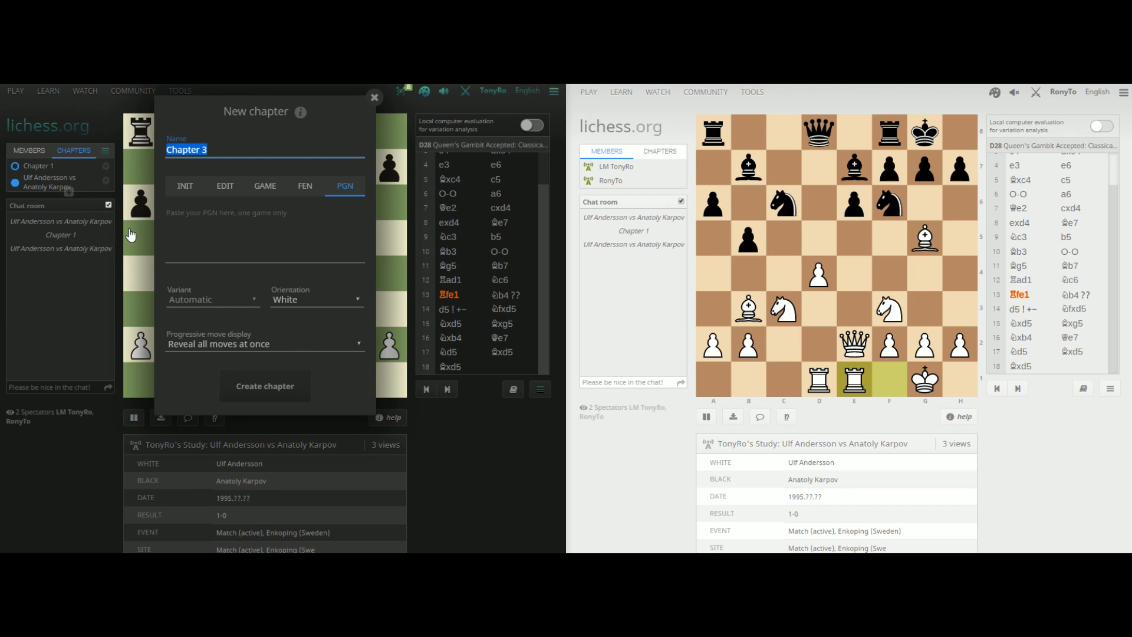
click(181, 197)
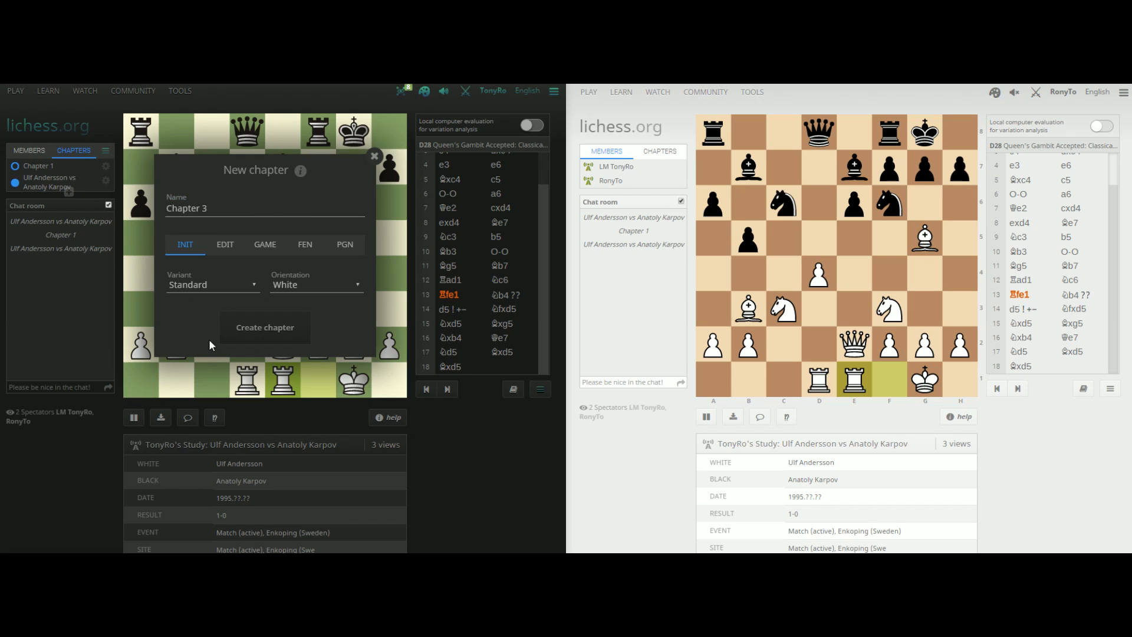
click(258, 285)
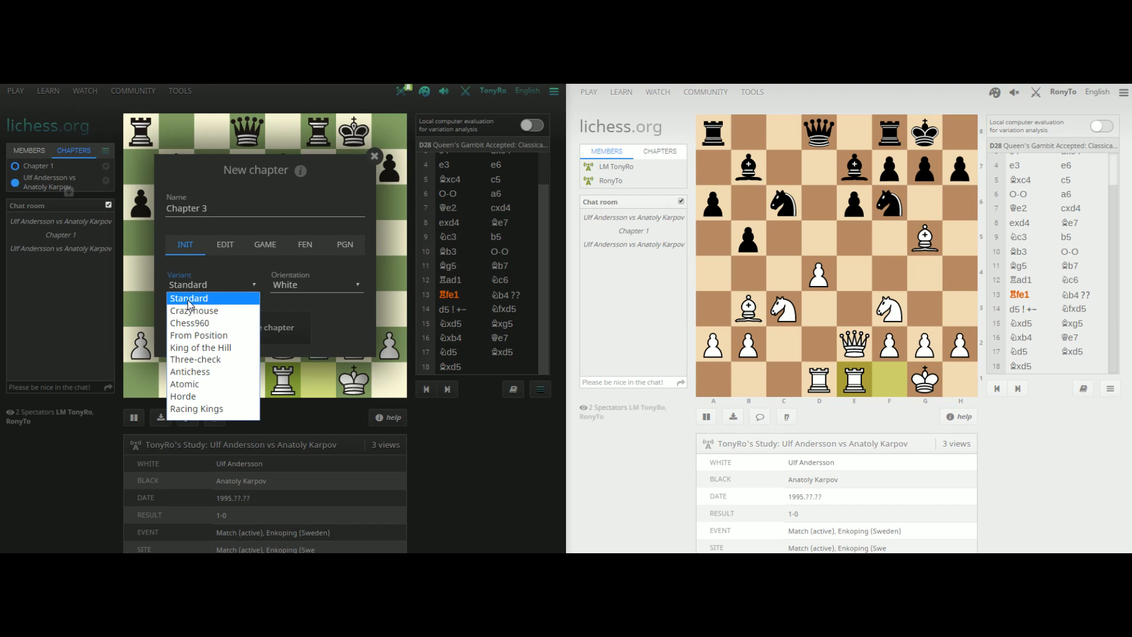
click(186, 397)
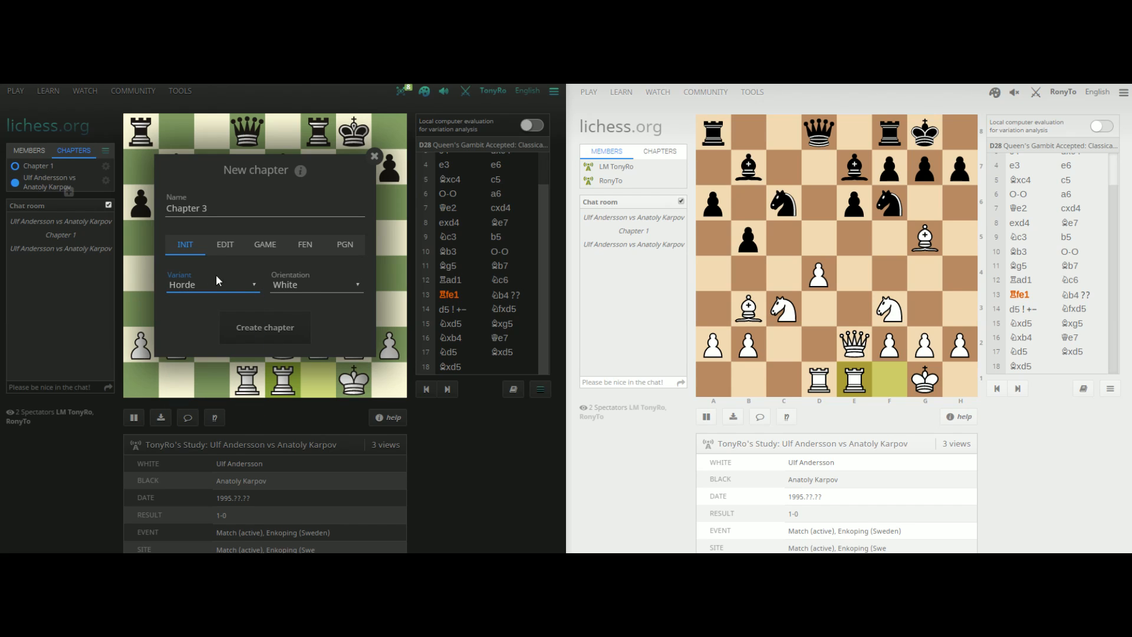
click(310, 285)
click(289, 314)
click(254, 335)
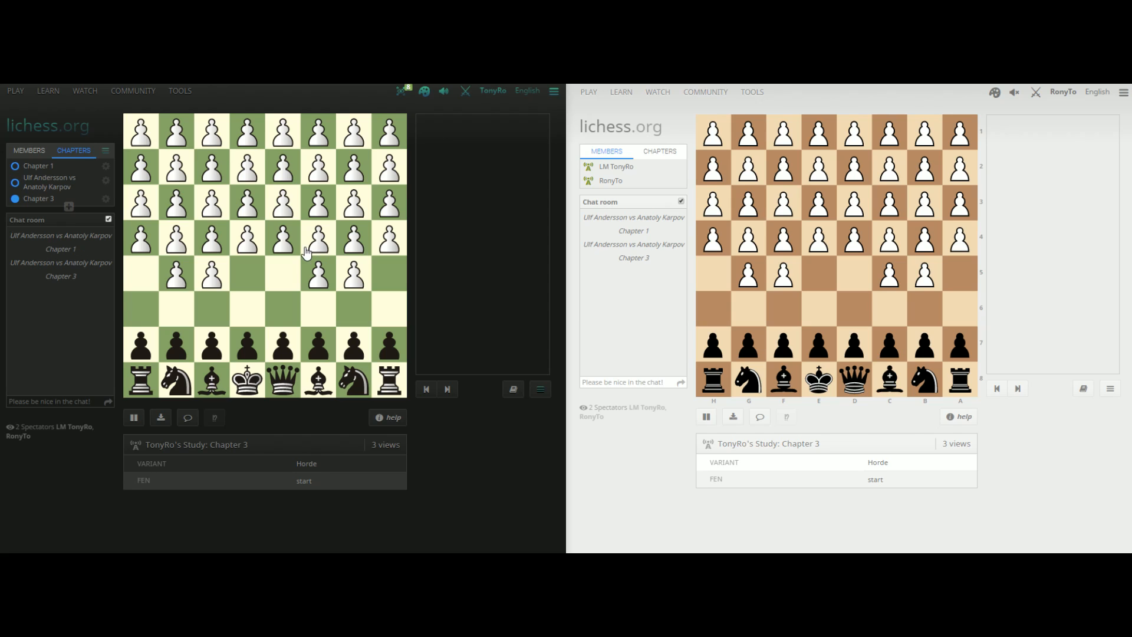
Play the moves 1.e5 d6 2.e6 on the Horde board of Chapter 3
drag(247, 243, 246, 278)
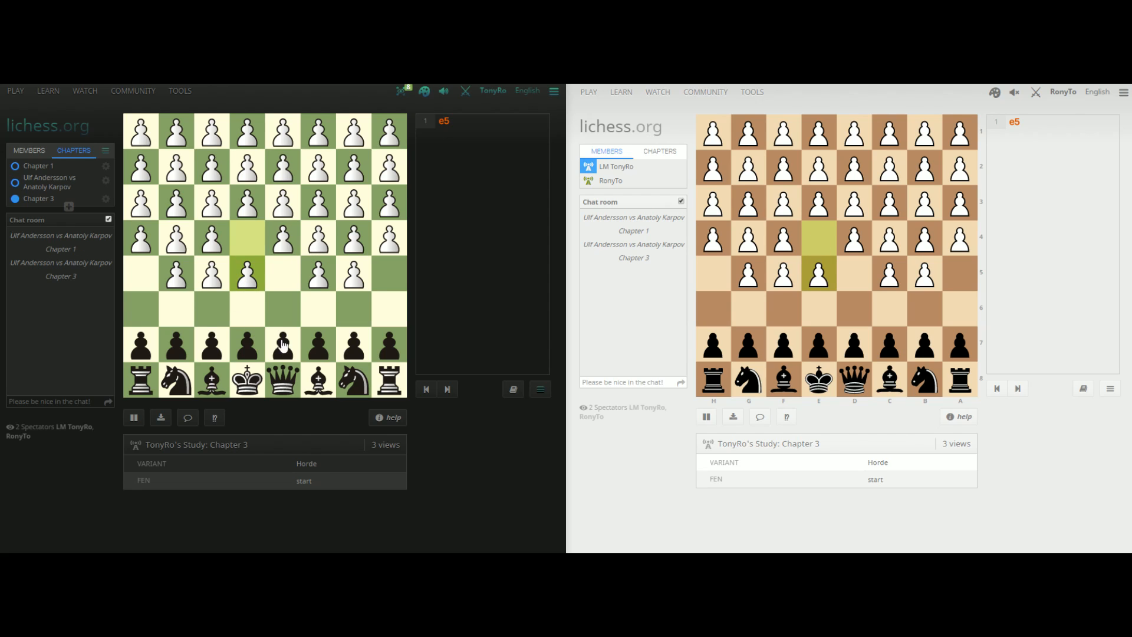
drag(282, 347, 282, 312)
drag(247, 279, 249, 310)
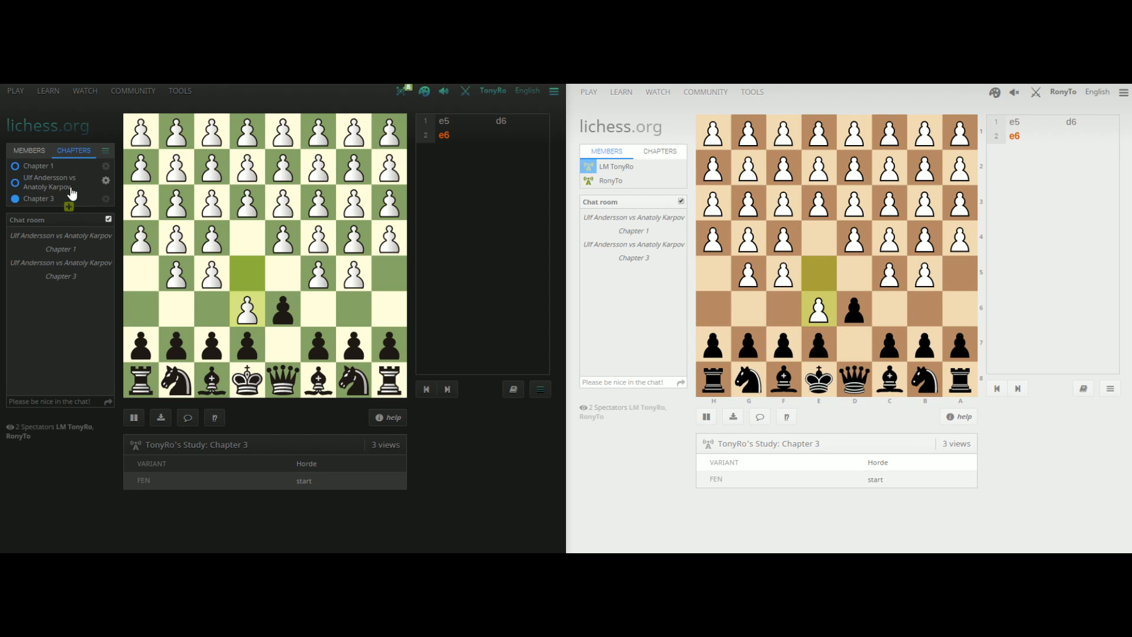
Return to the Andersson vs Karpov chapter and go to move 14.d5
click(53, 182)
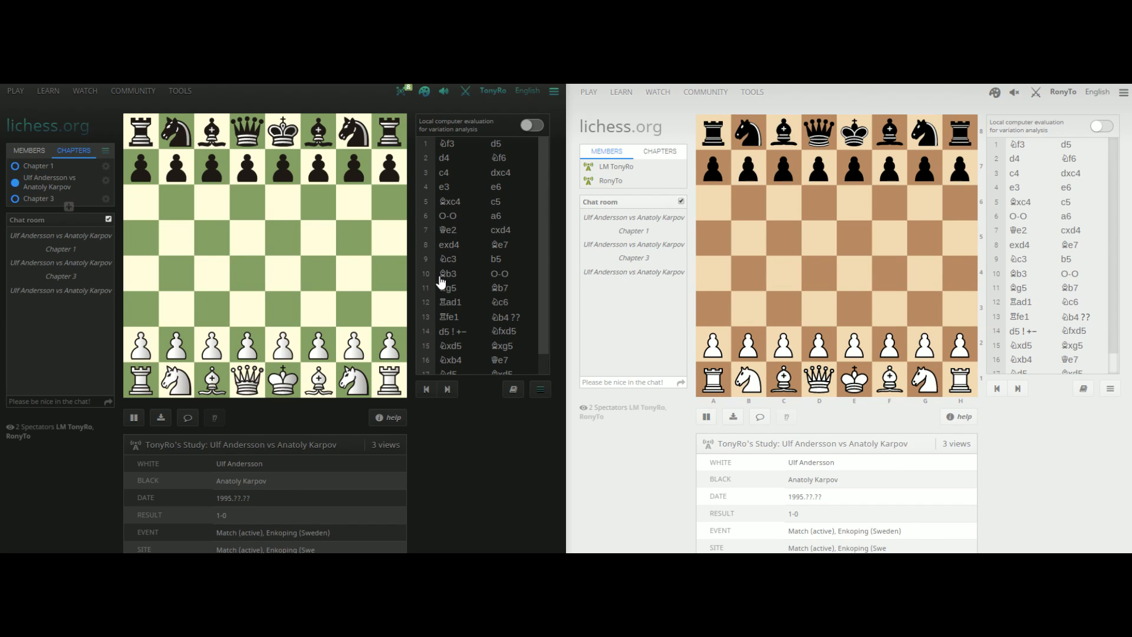
scroll(446, 280, down, 1)
click(448, 309)
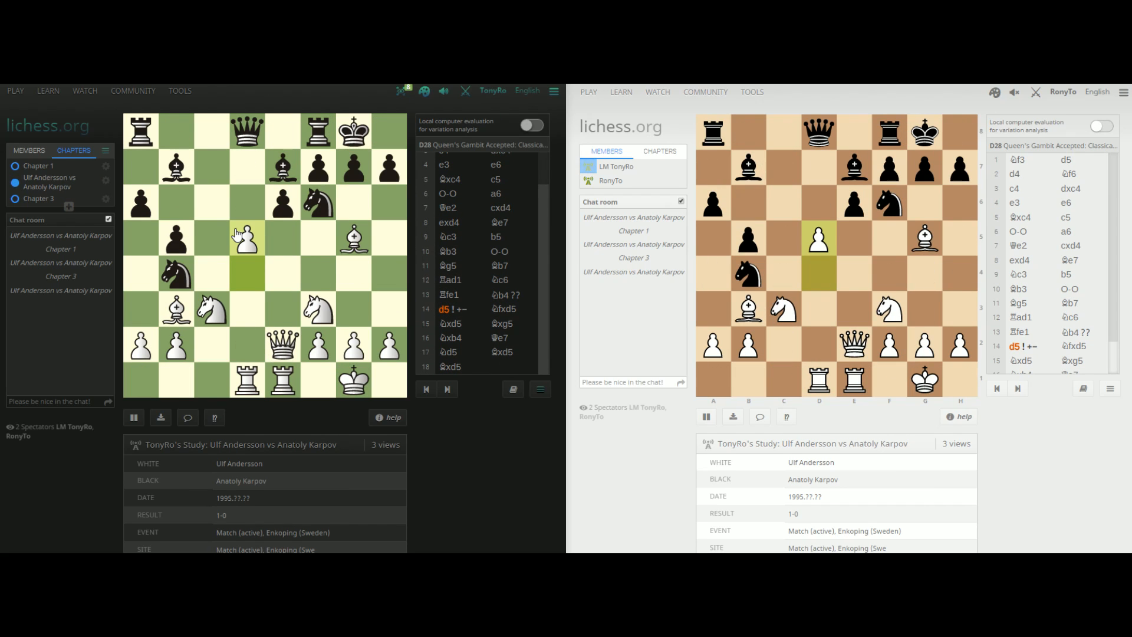
Look at the custom position editor for a new chapter, and create the chapter from the played game with ID Mb0ymjs0 instead
click(68, 206)
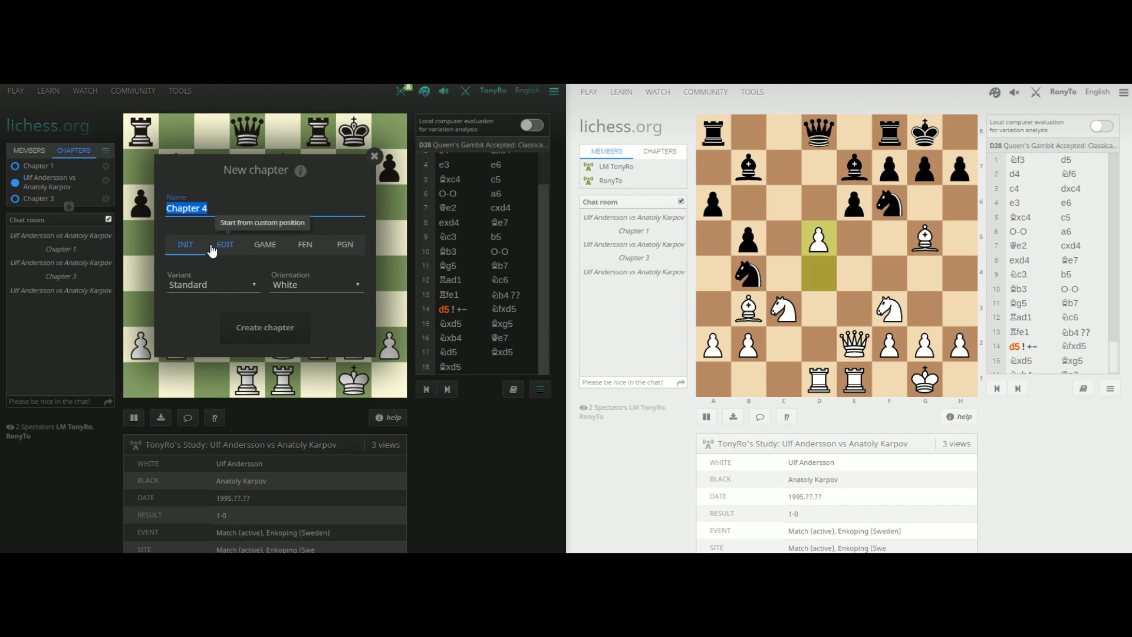
click(232, 248)
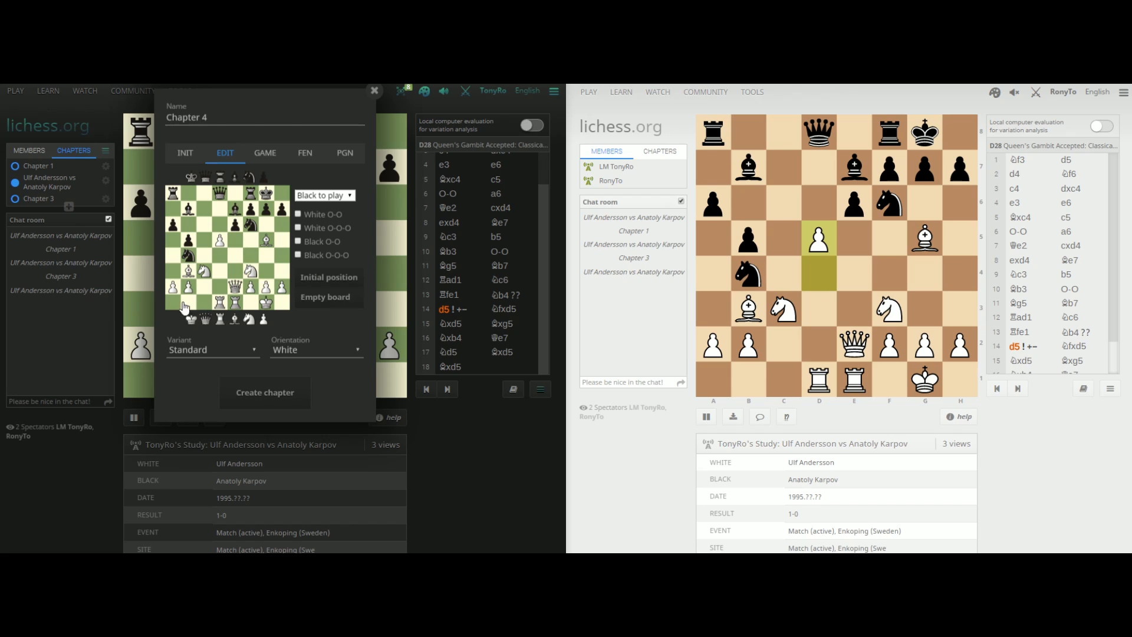
click(266, 157)
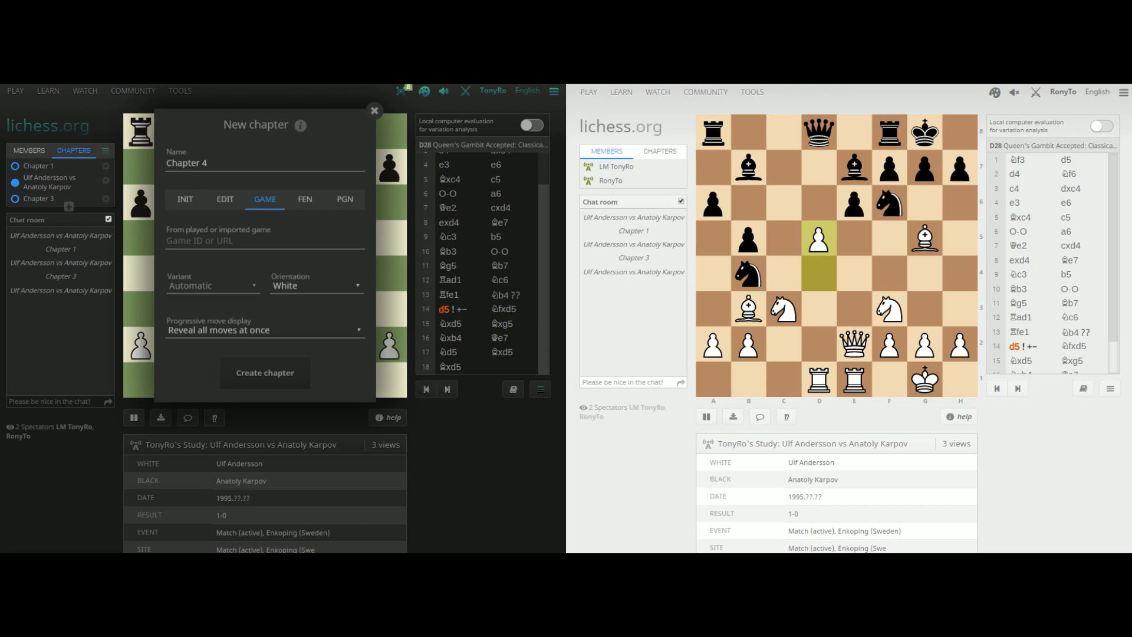
click(268, 240)
text(Mb0ymjs0)
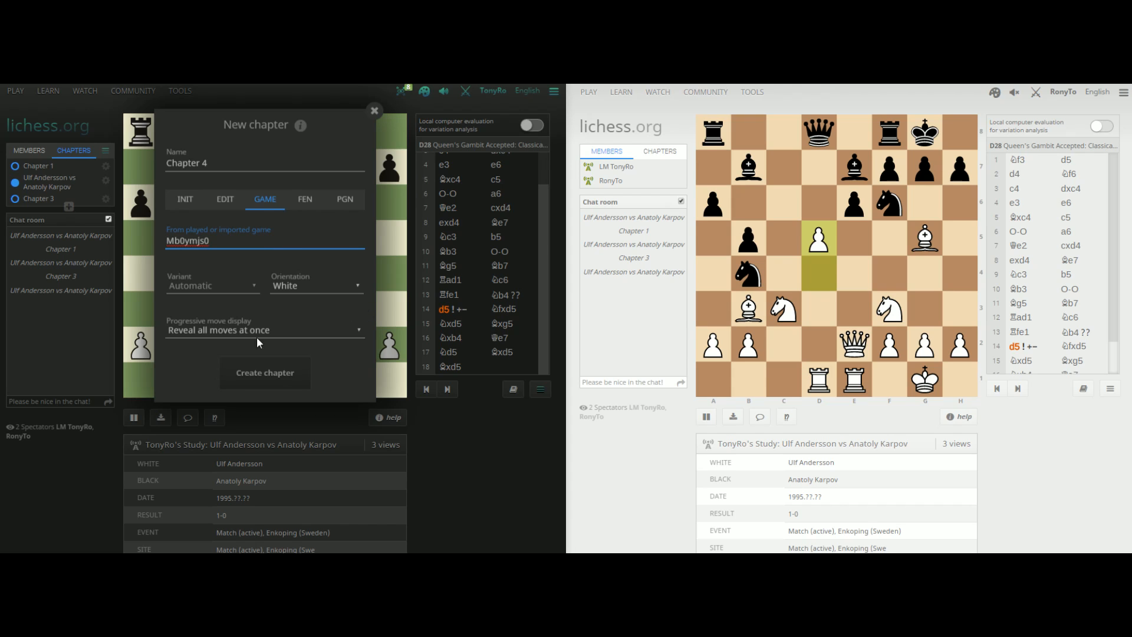
click(254, 375)
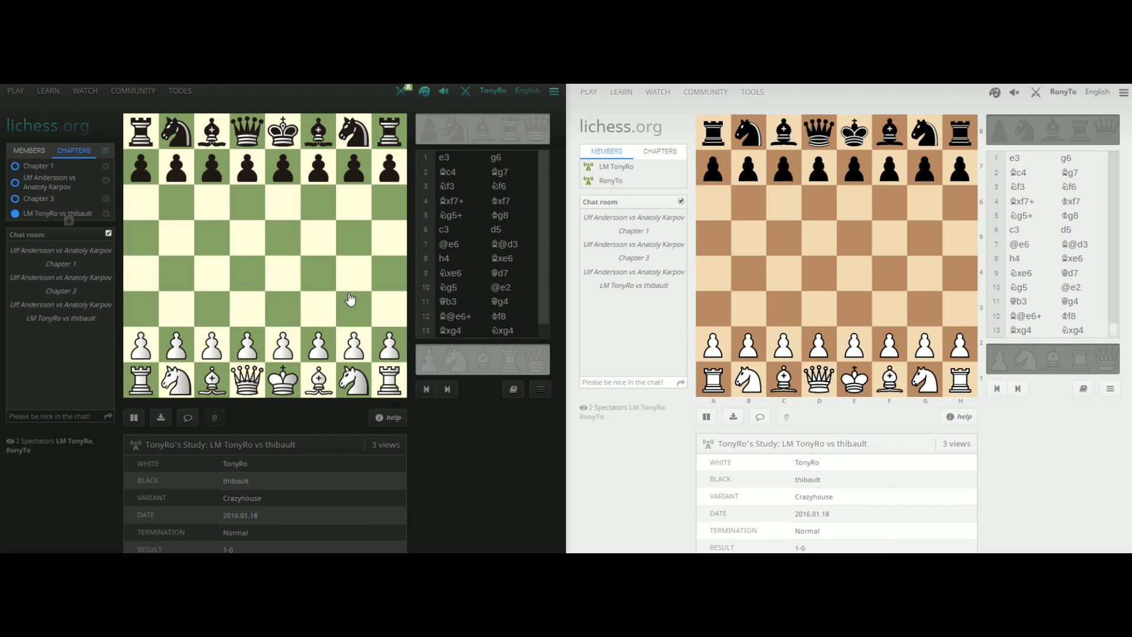
Step forward through the imported Crazyhouse game to the final move 14.Q@f7#
key(Right)
key(Right)
key(Right)
key(Right)
key(Right)
key(Right)
key(Right)
key(Right)
key(Right)
key(Right)
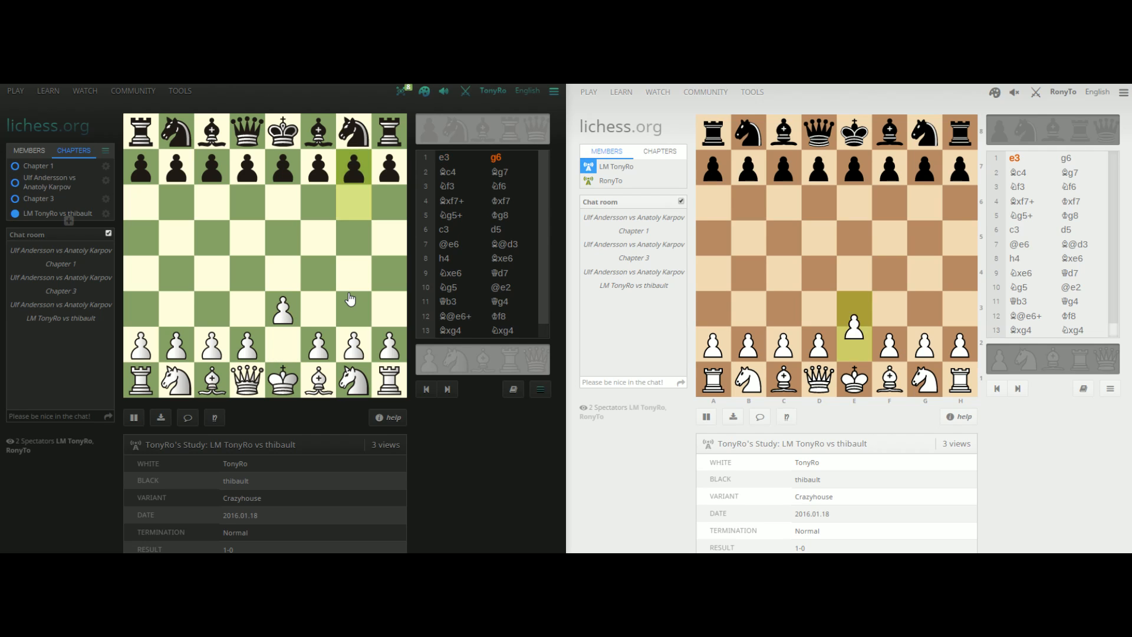
key(Right)
key(Right)
key(Right)
key(Right)
key(Right)
key(Right)
key(Right)
key(Right)
key(Right)
key(Right)
key(Right)
key(Right)
key(Right)
key(Right)
key(Right)
key(Right)
key(Right)
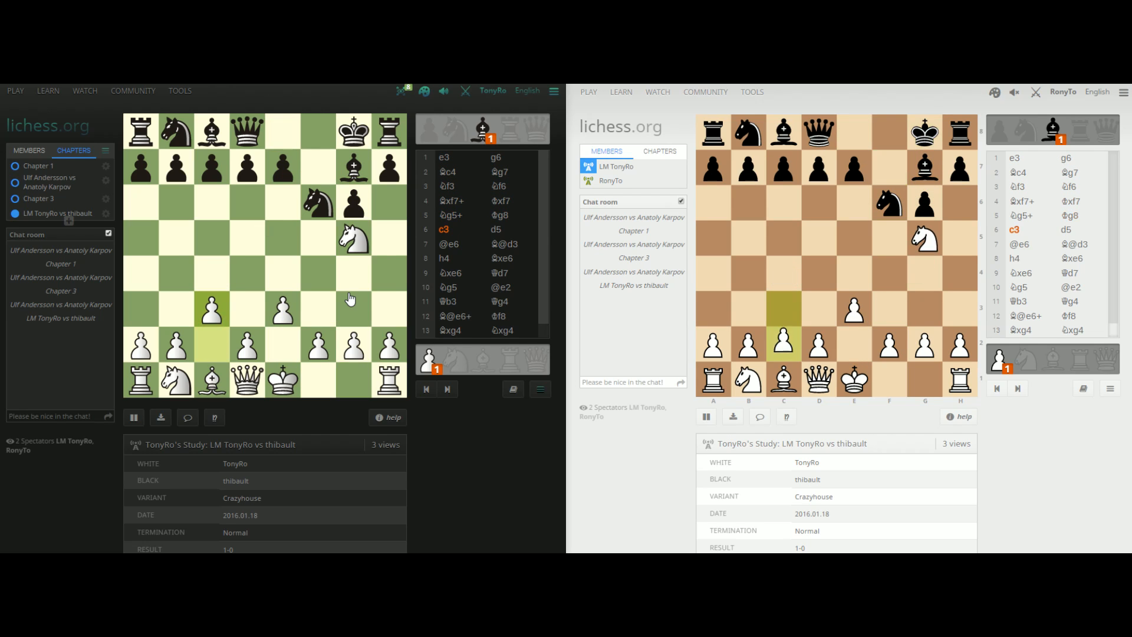
Step back through the Crazyhouse game to move 8.h4
key(Left)
key(Left)
key(Left)
key(Left)
key(Left)
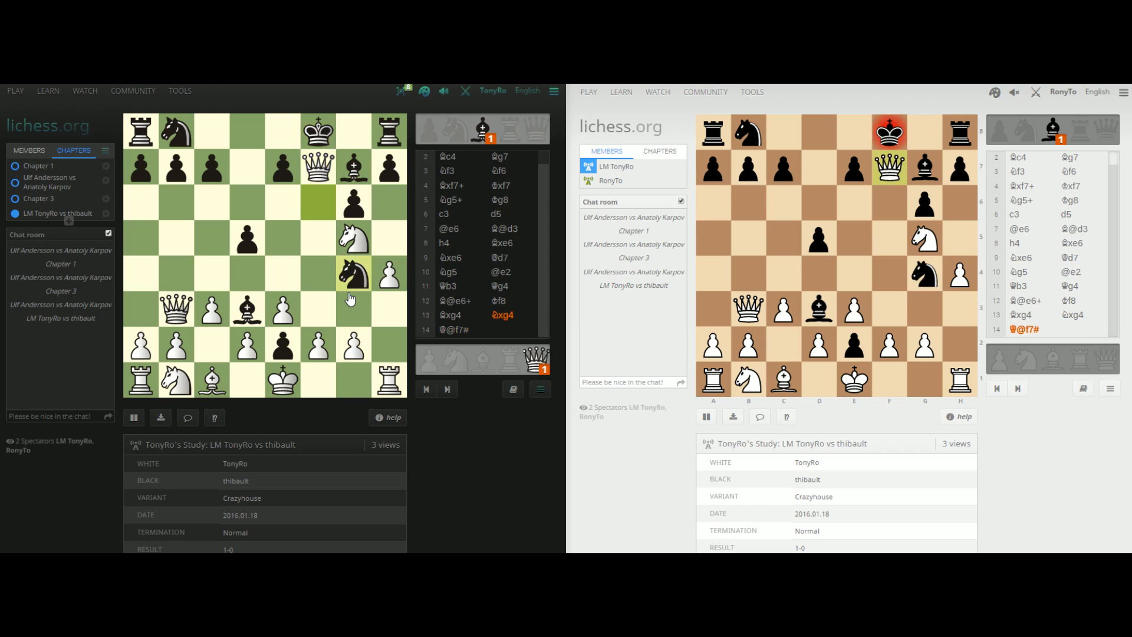
key(Left)
key(Left)
key(Left)
key(Left)
key(Left)
key(Left)
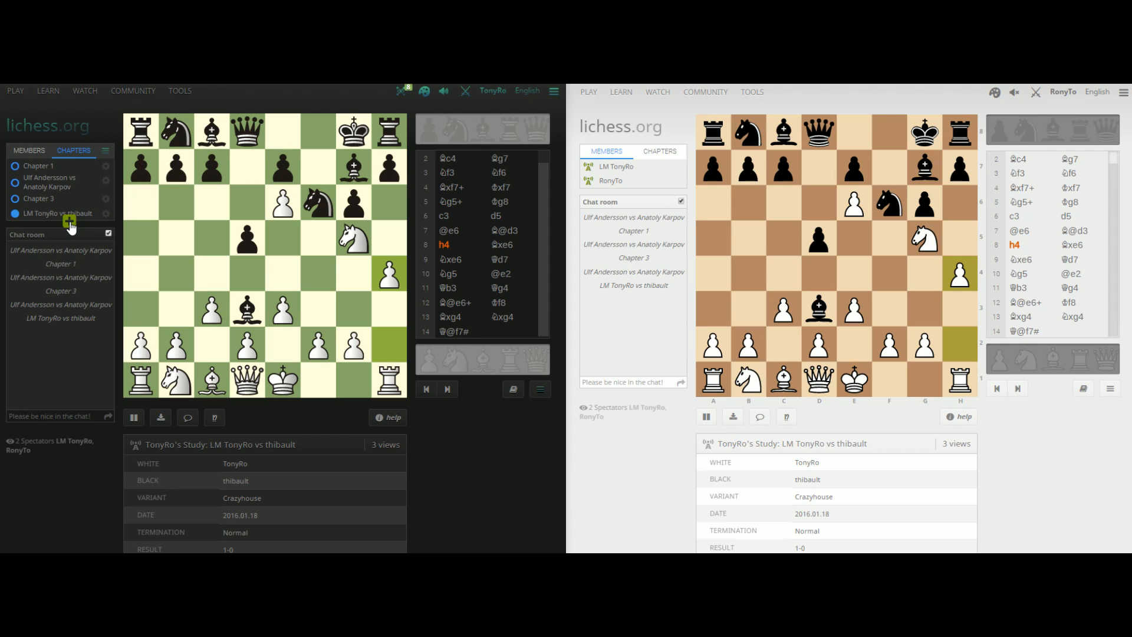
Create a new Standard chapter with White orientation from the FEN 1rbq1rk1/5ppp/2np4/p2Np1b1/R1B1P3/1PP5/2N2PPP/3QK2R b K - 0 16
click(70, 223)
click(305, 226)
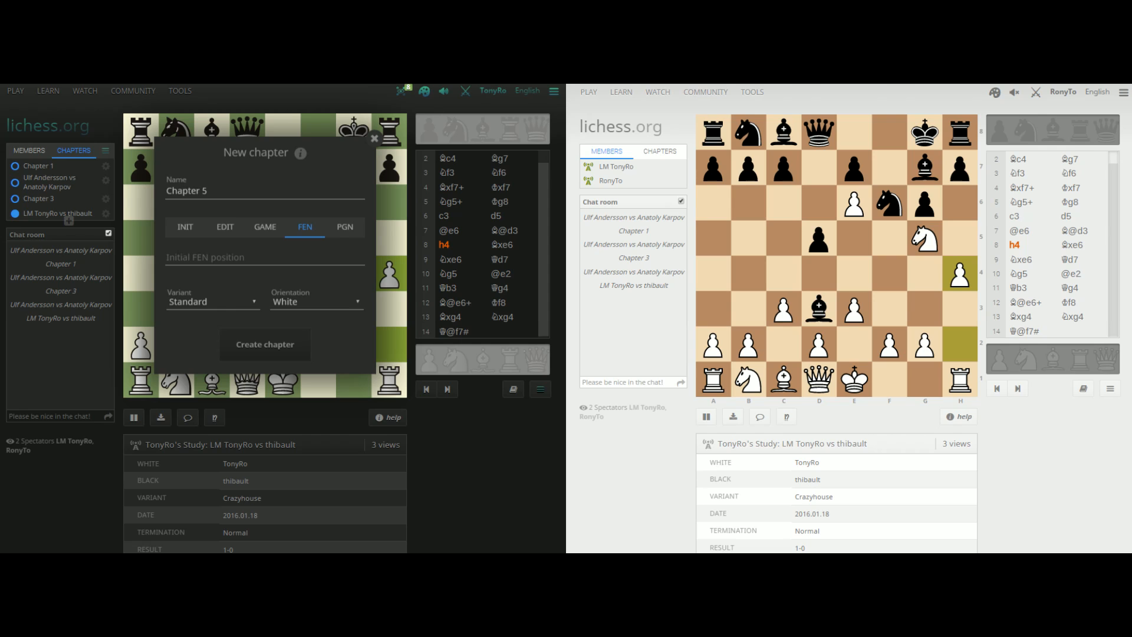
key(ctrl+v)
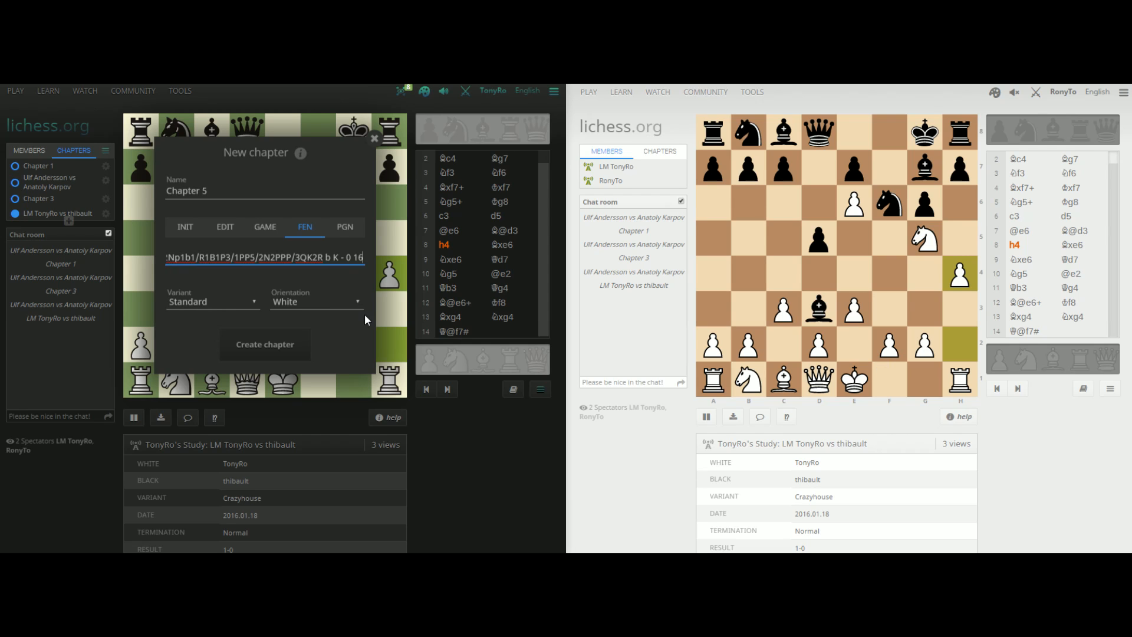
click(313, 302)
click(313, 304)
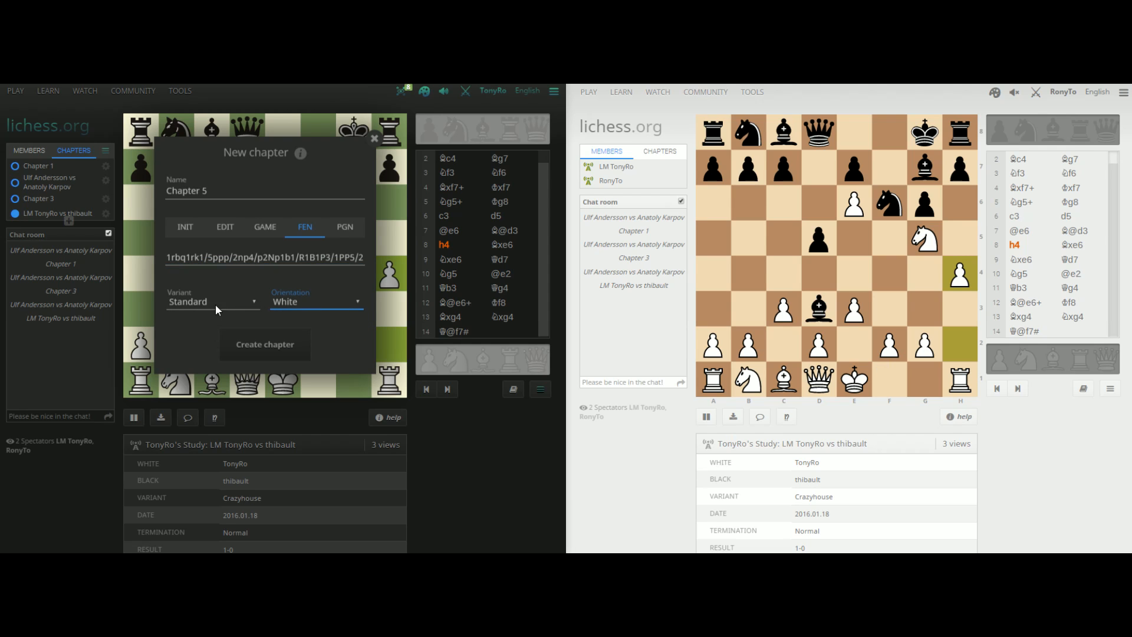
click(278, 346)
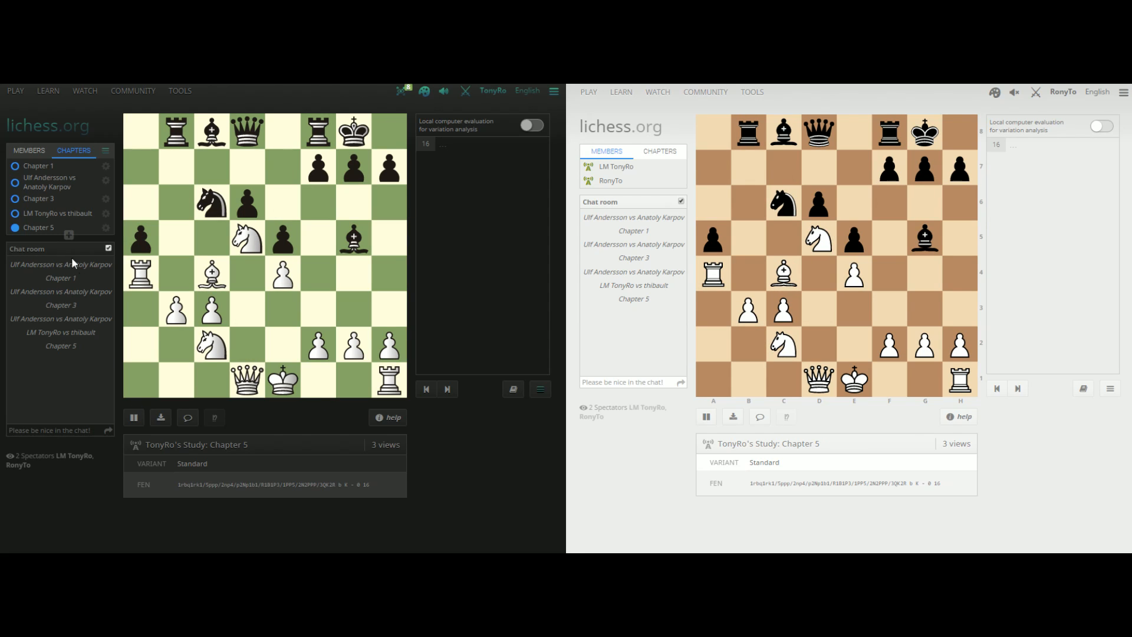
Create a new chapter from the pasted Andersson vs Karpov PGN, concealing the next moves (puzzle mode)
click(68, 235)
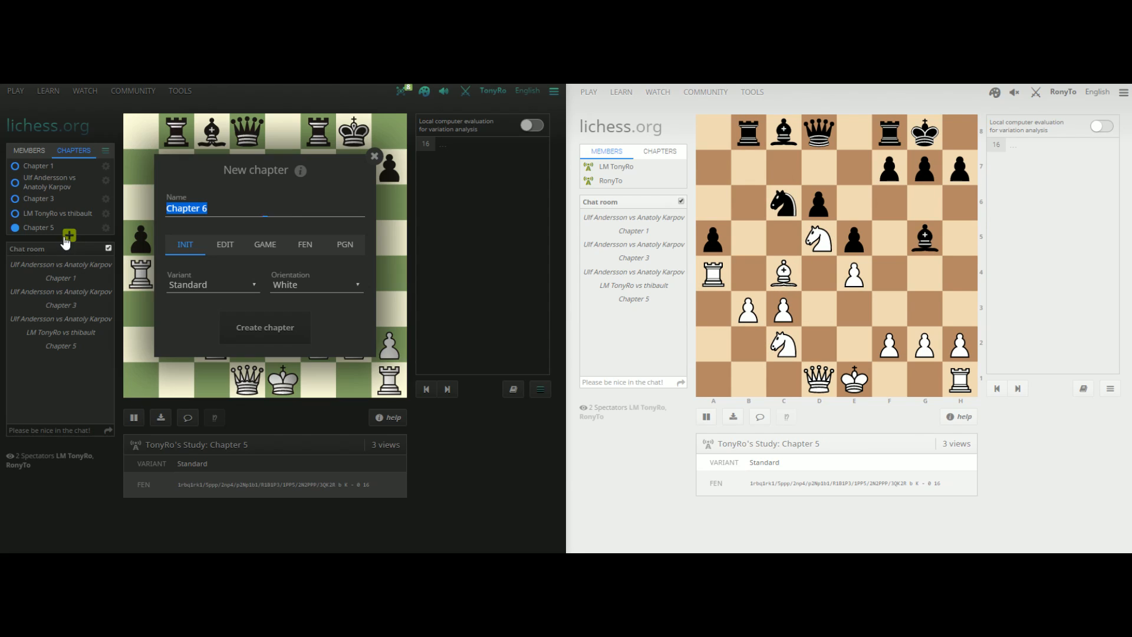
click(345, 244)
click(250, 262)
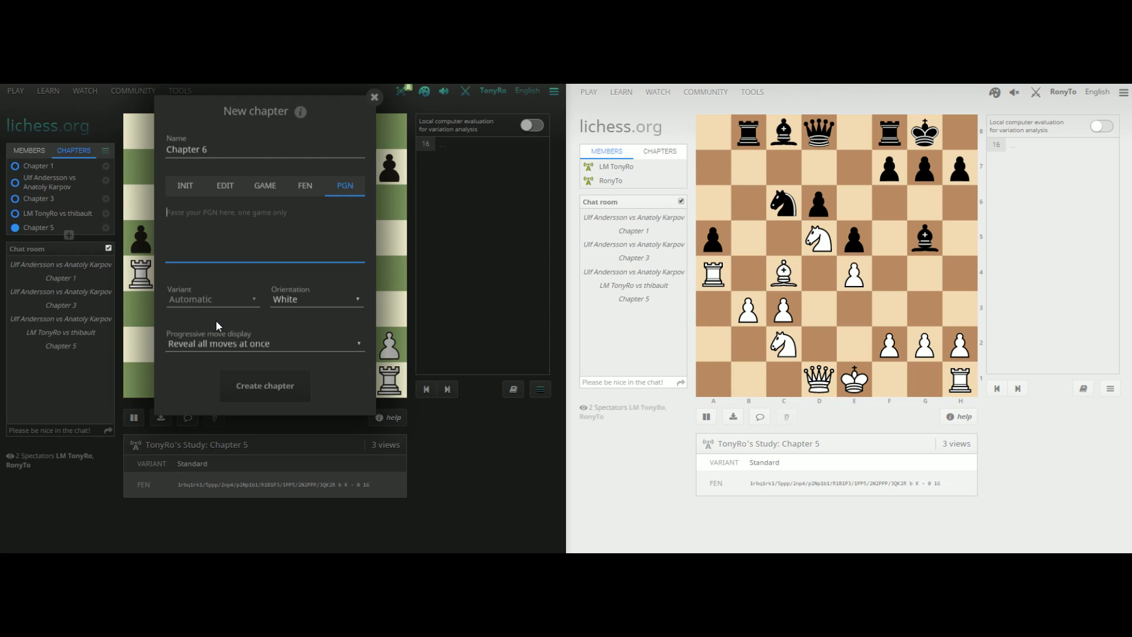
key(ctrl+v)
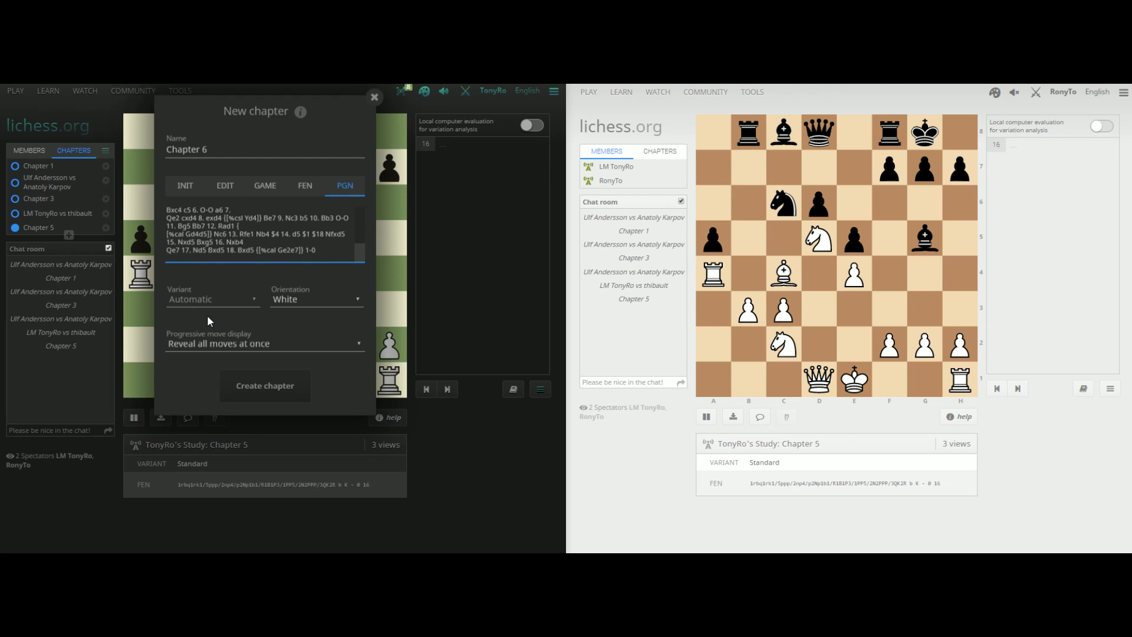
click(274, 344)
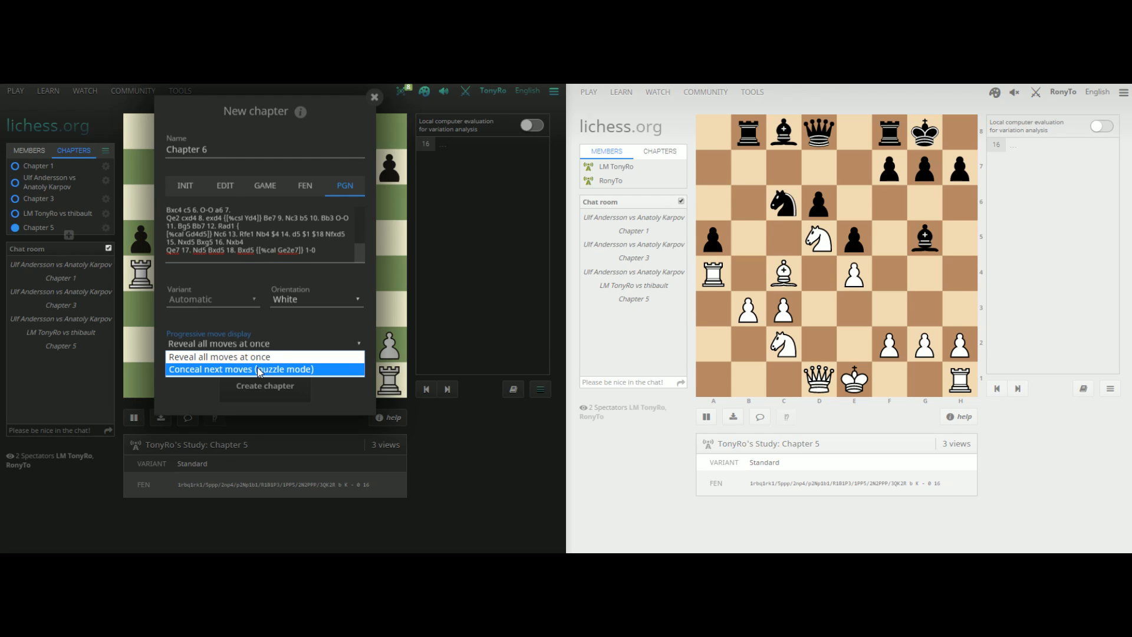
click(293, 372)
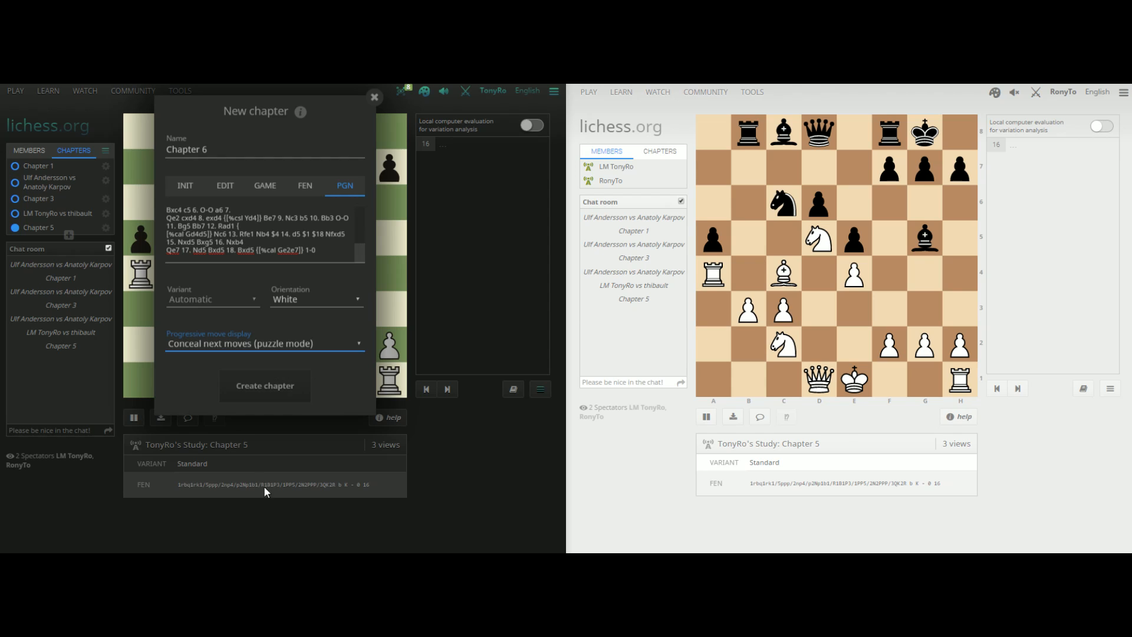
click(269, 386)
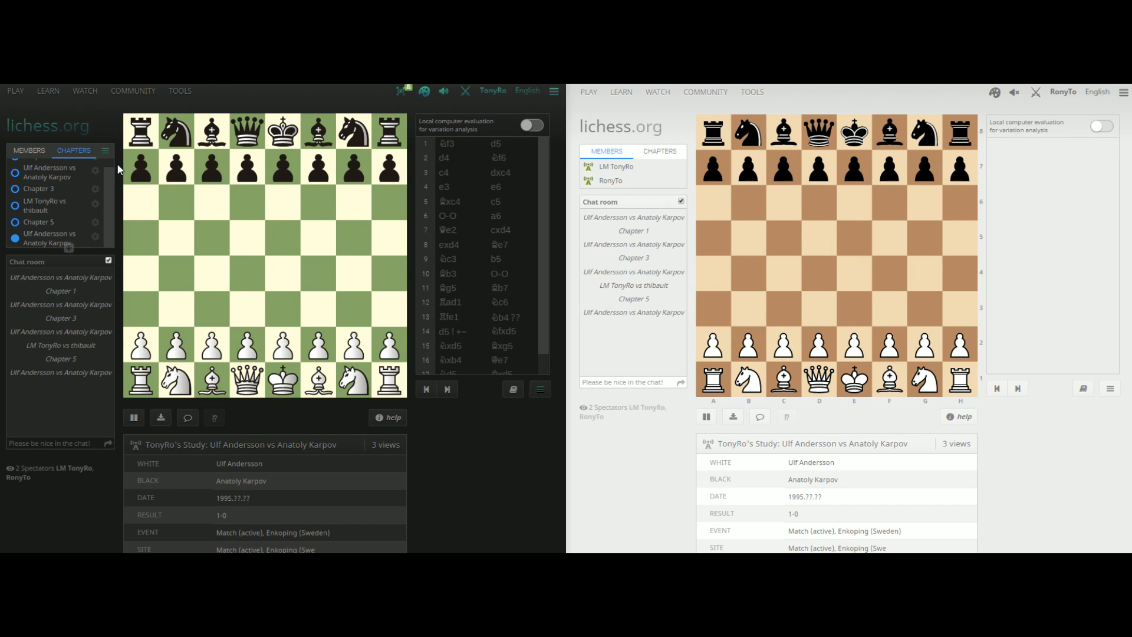
Step forward through the puzzle-mode Andersson vs Karpov game from 1.Nf3 to 13...Nb4
click(451, 146)
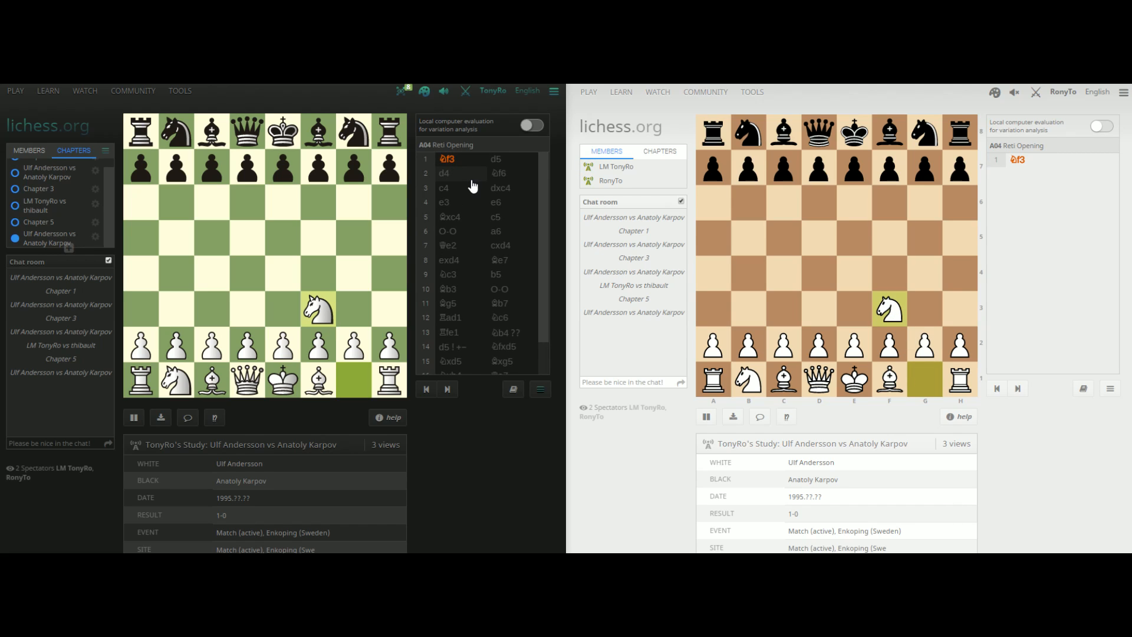
key(Right)
key(Right)
key(Right)
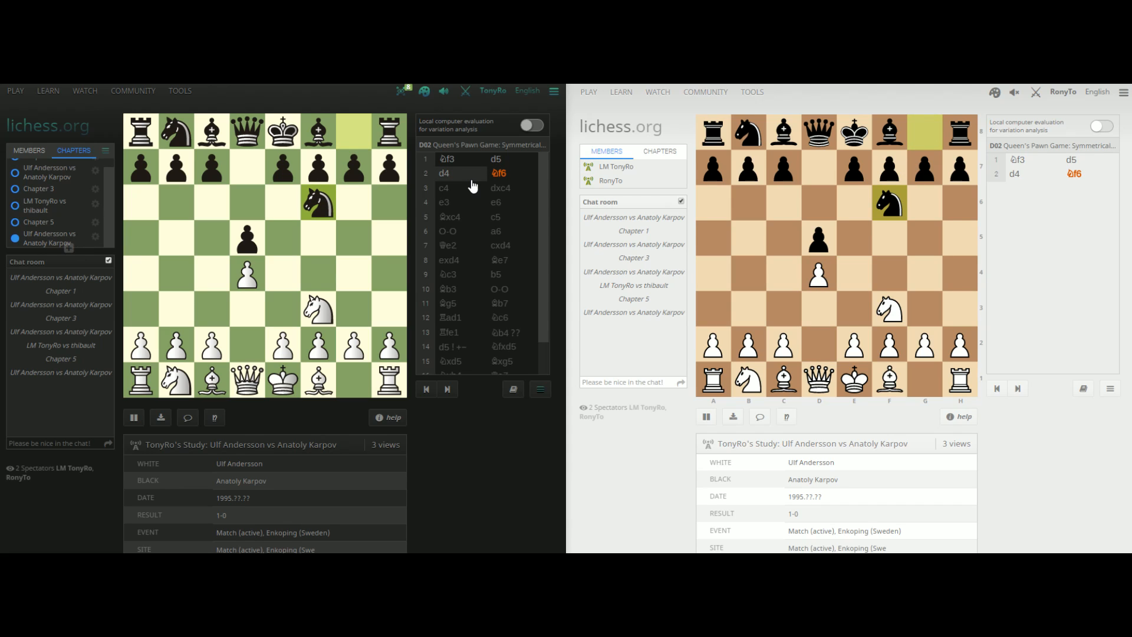
key(Right)
key(Right)
key(Right)
key(Right)
key(Right)
key(Right)
key(Right)
key(Right)
key(Right)
key(Right)
key(Right)
key(Right)
key(Right)
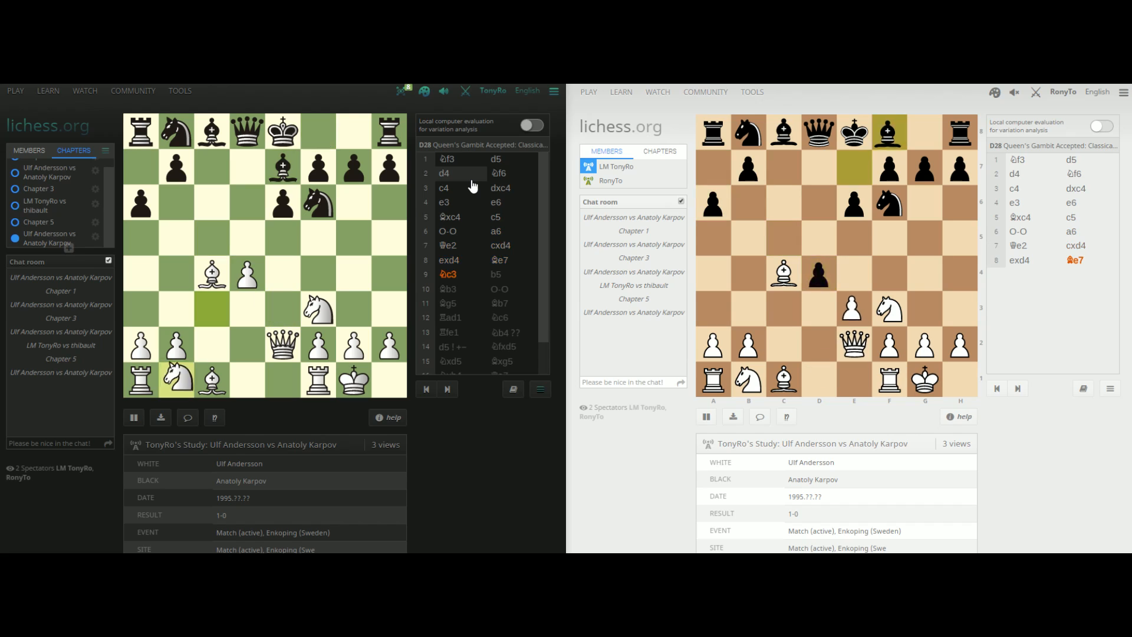
key(Right)
key(Right)
key(Right)
key(Right)
key(Right)
key(Right)
key(Right)
key(Right)
key(Right)
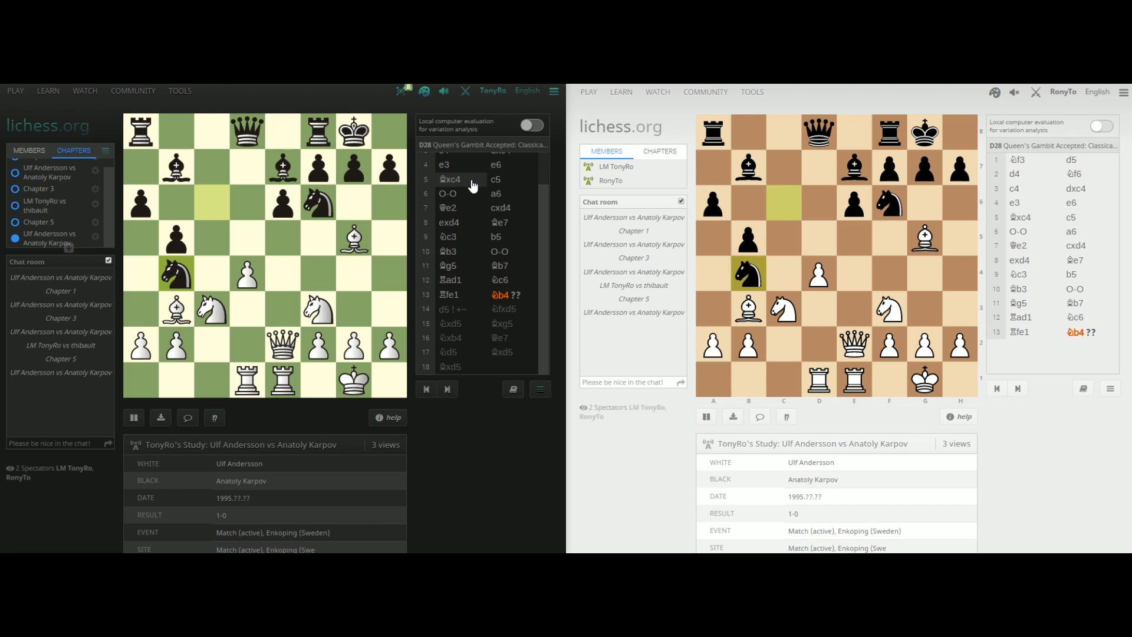
Examine the study's computer analysis, opening explorer and visibility options, and leave its settings without saving
click(107, 151)
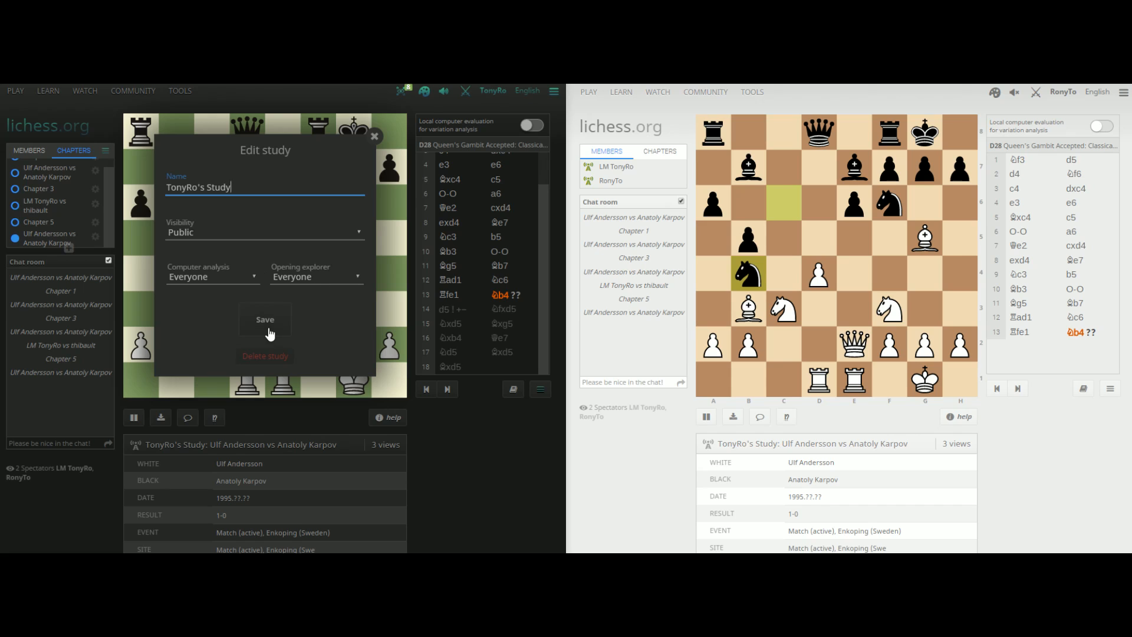
click(242, 276)
click(242, 276)
click(318, 274)
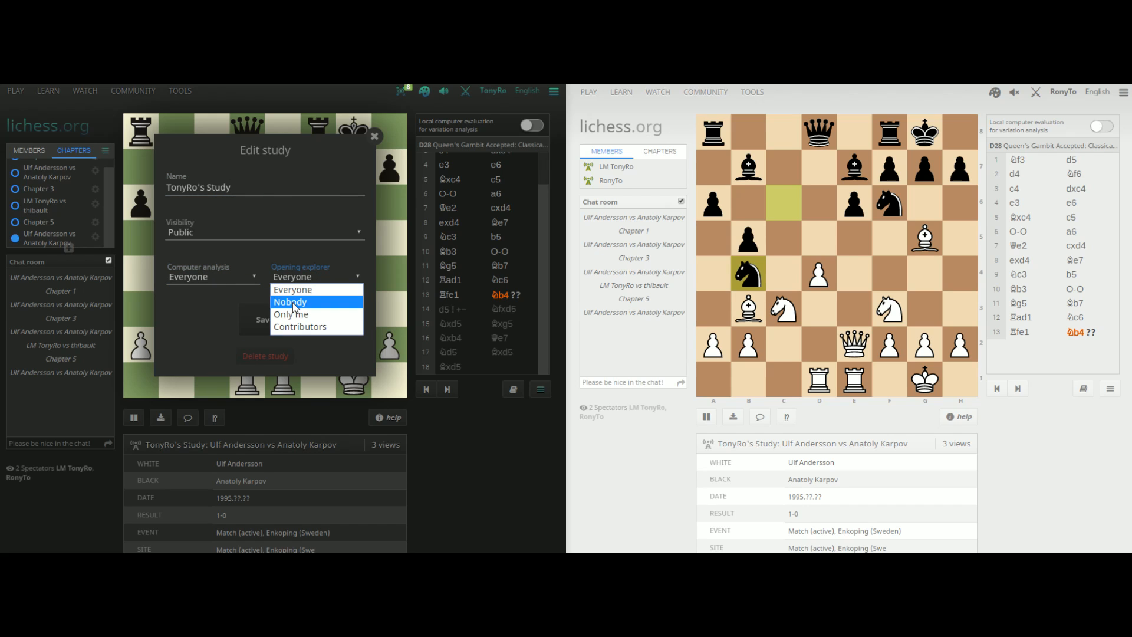
click(309, 280)
click(309, 281)
click(272, 275)
click(230, 276)
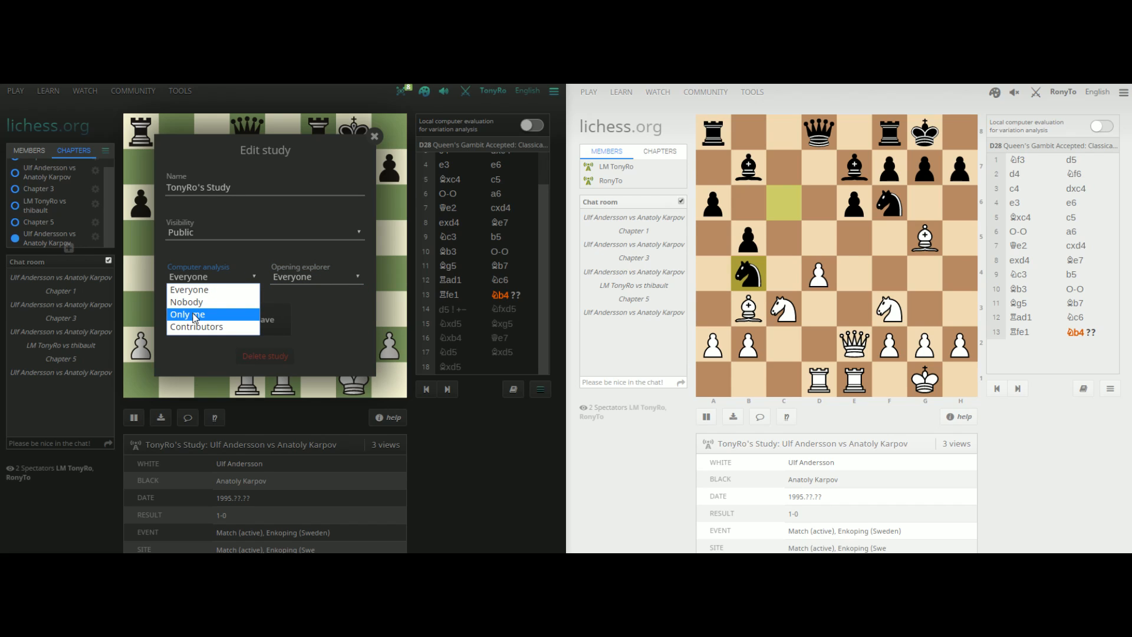
click(246, 276)
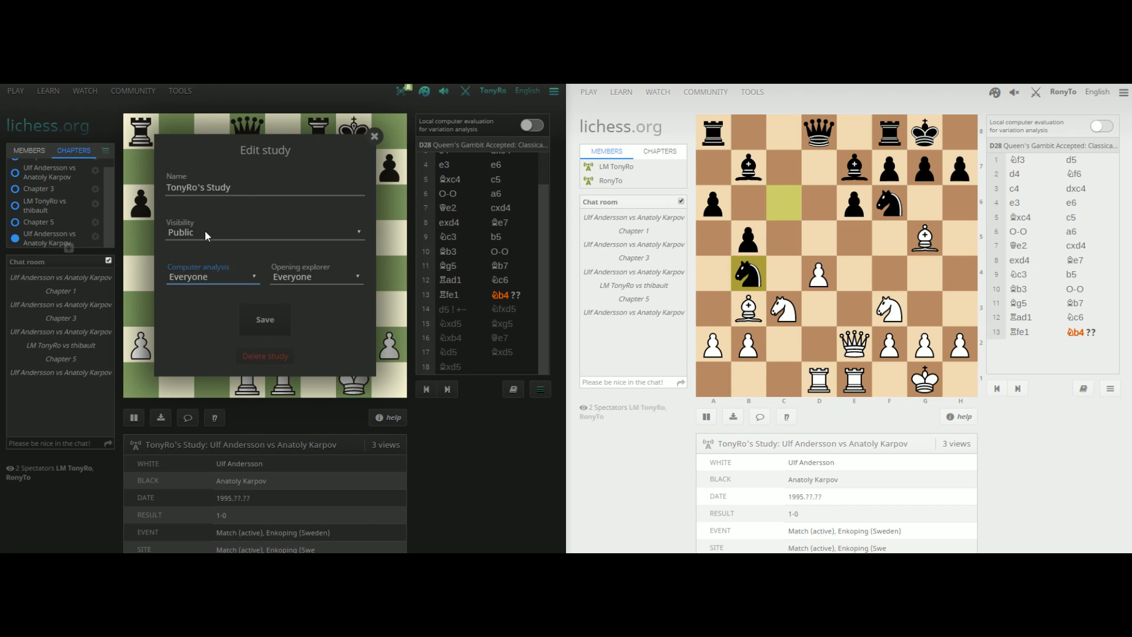
drag(236, 188, 154, 212)
click(225, 232)
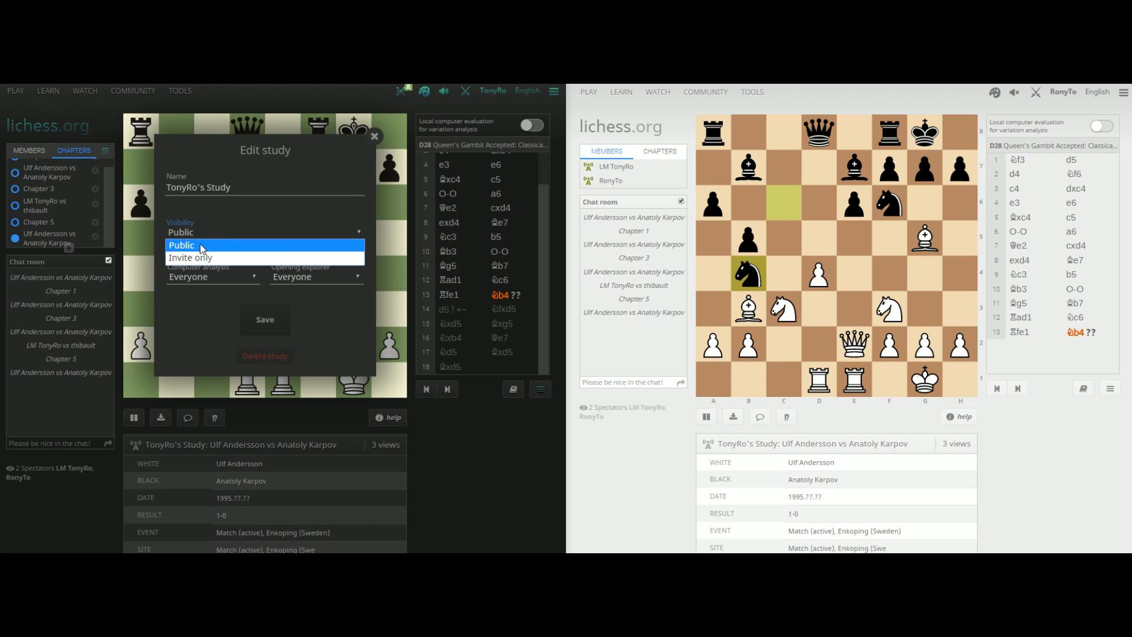
click(328, 248)
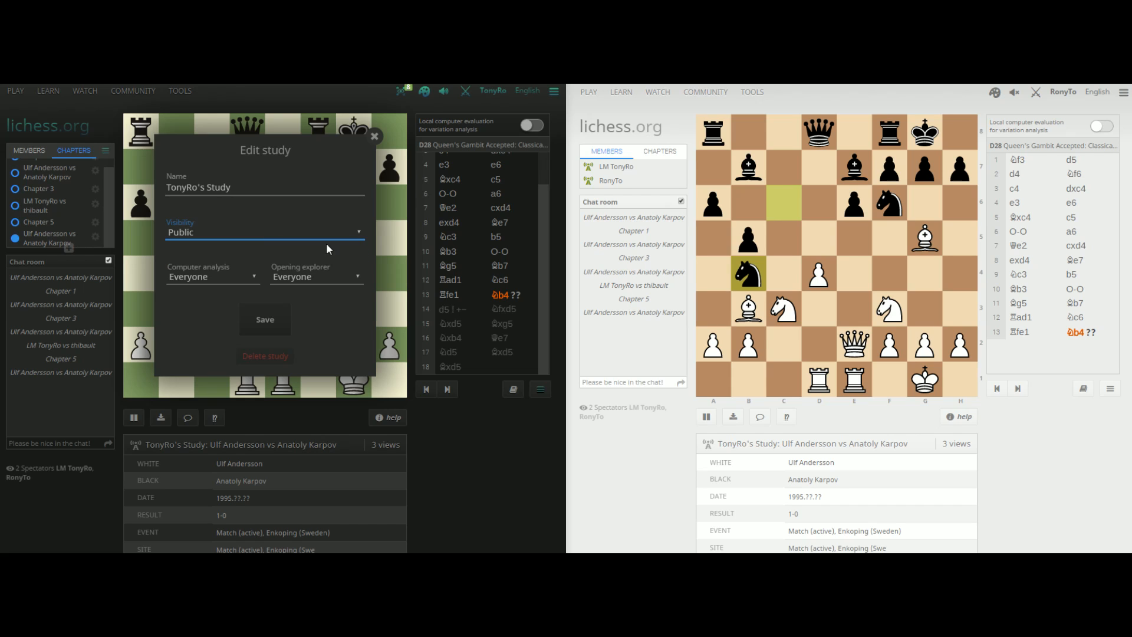
click(374, 136)
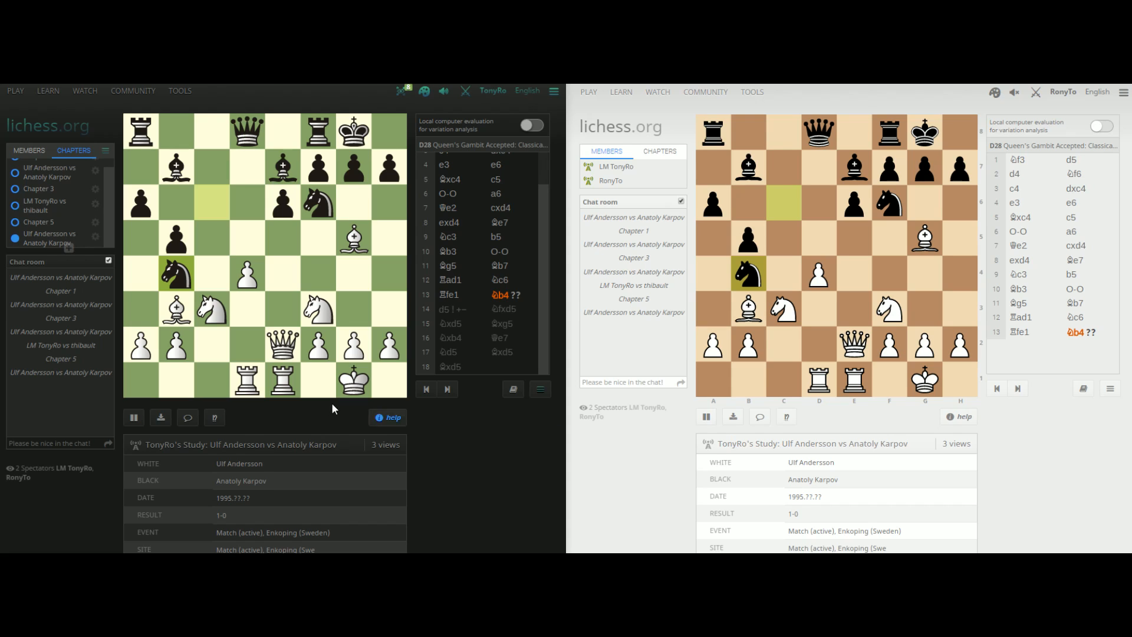
click(161, 418)
Stop sharing the study owner's board and go to move 6.O-O on it while offline
scroll(521, 289, up, 1)
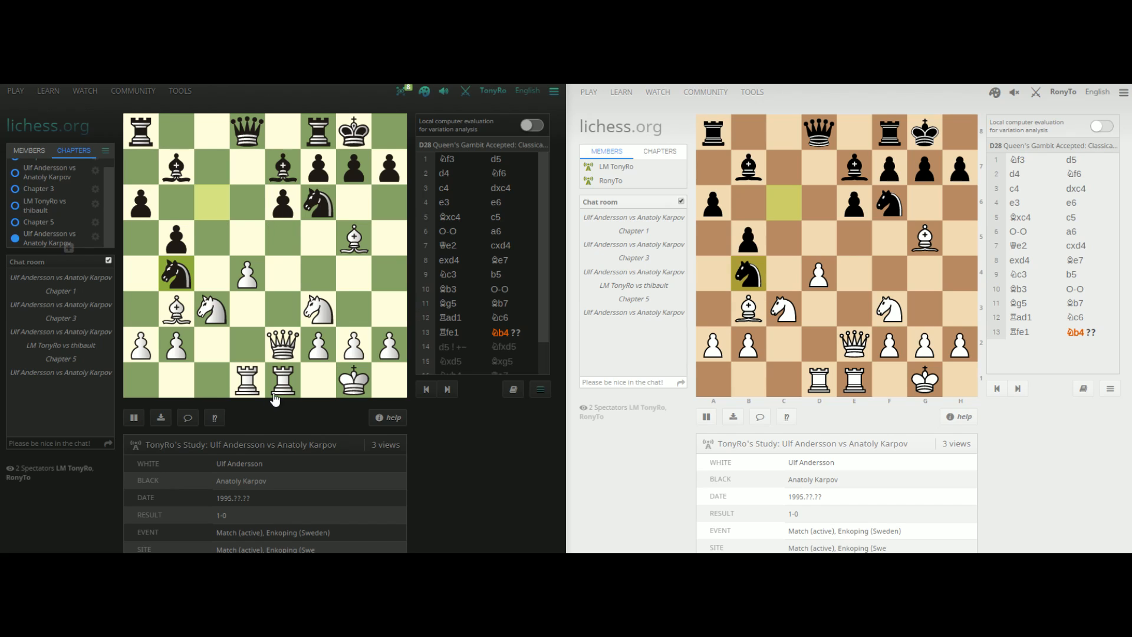
click(135, 420)
click(448, 231)
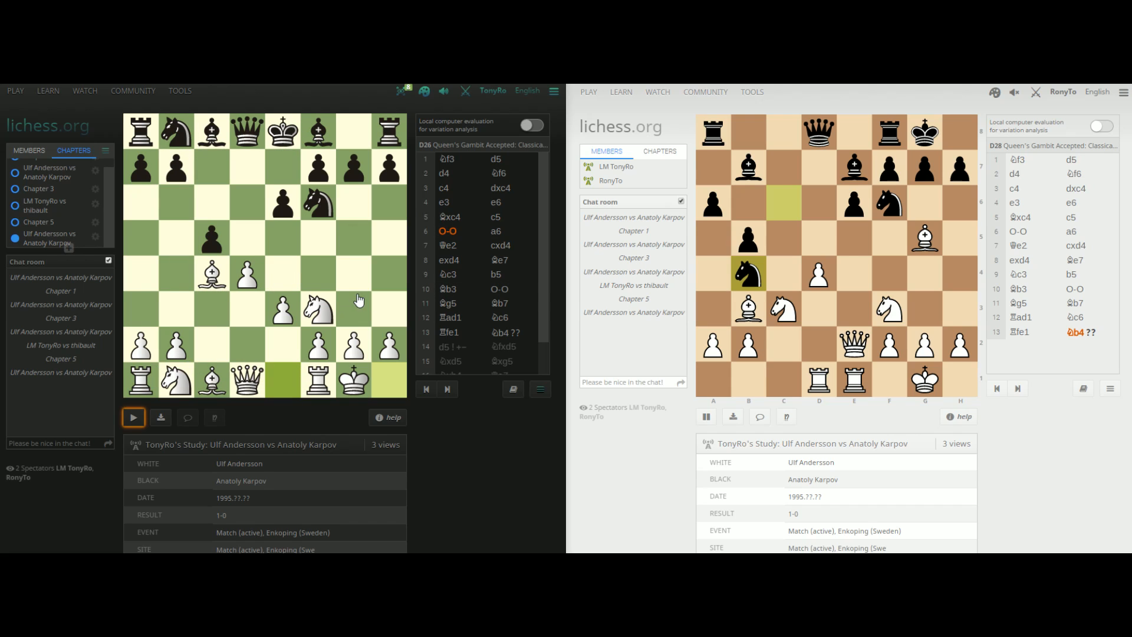
scroll(313, 273, down, 2)
scroll(313, 273, up, 5)
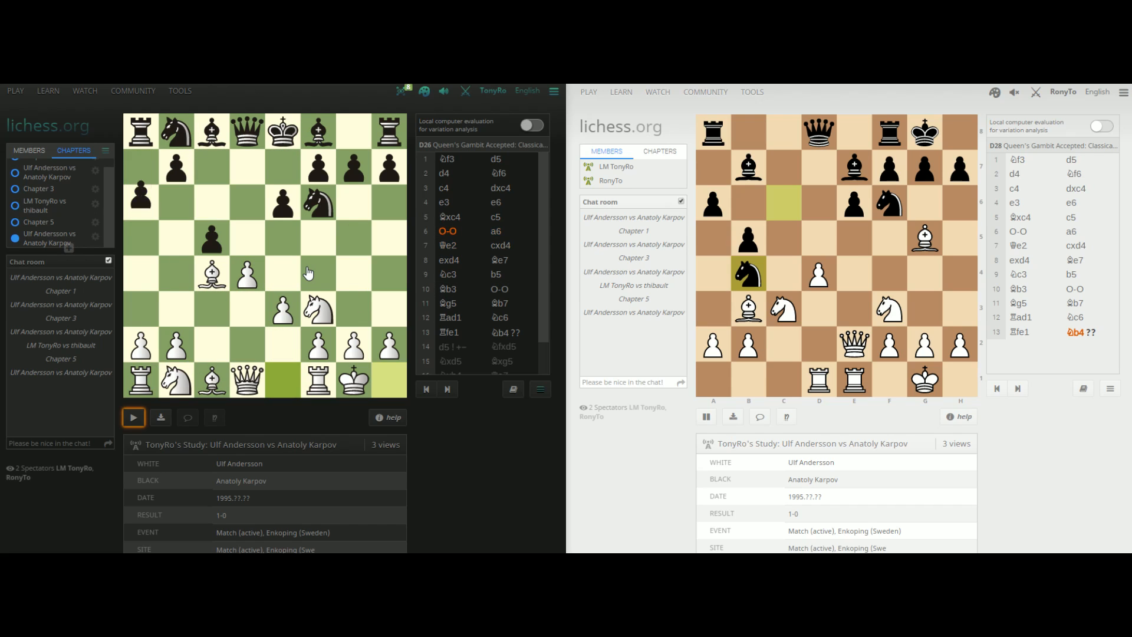
scroll(266, 280, down, 3)
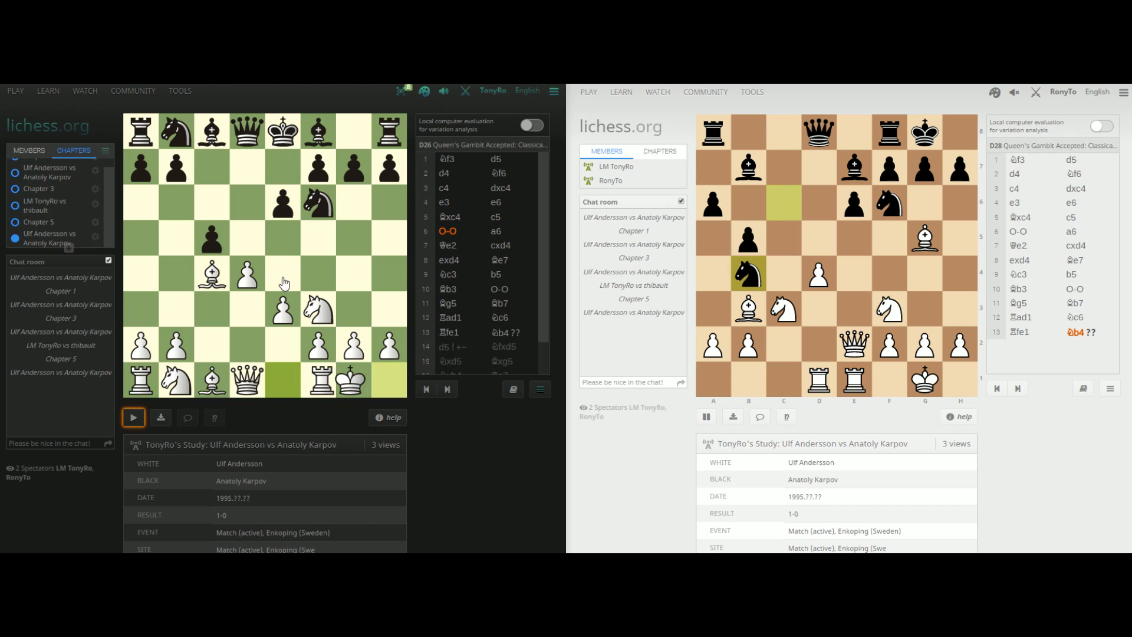
Play 14.d5 and 14...exd5 on the second member's board, and reconnect the owner's board to the shared position
drag(822, 274, 819, 238)
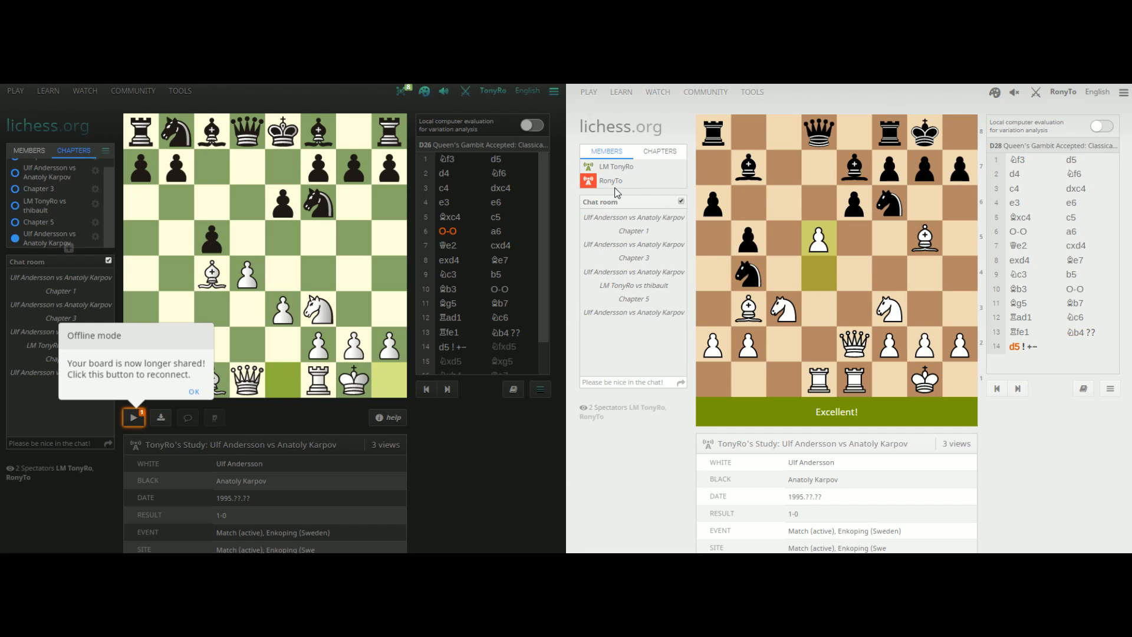
click(194, 392)
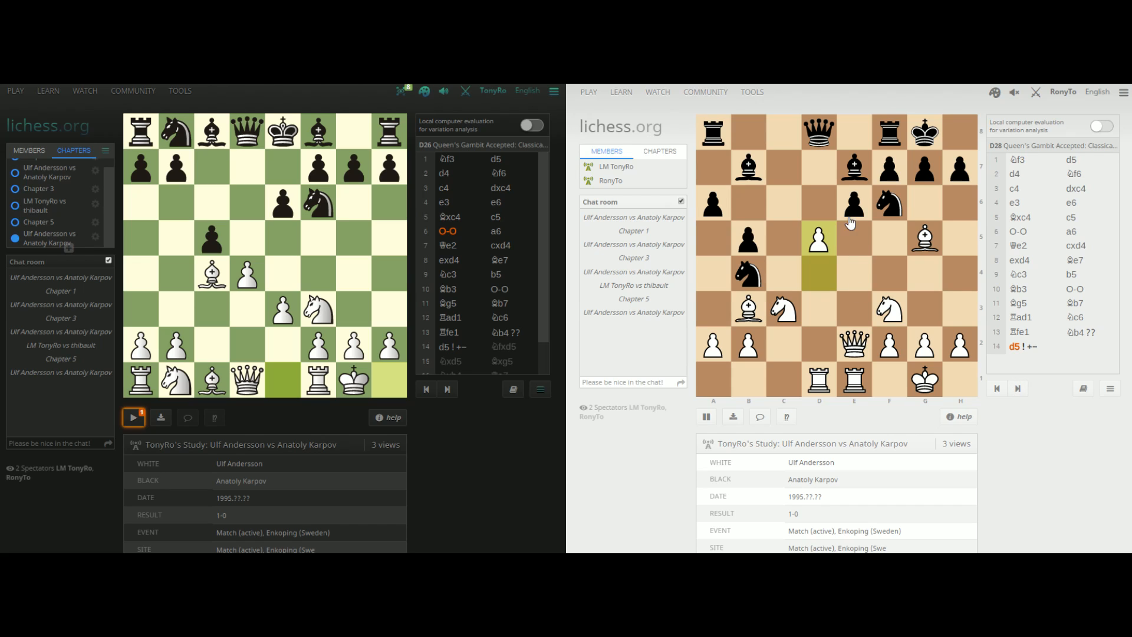
drag(856, 214, 819, 238)
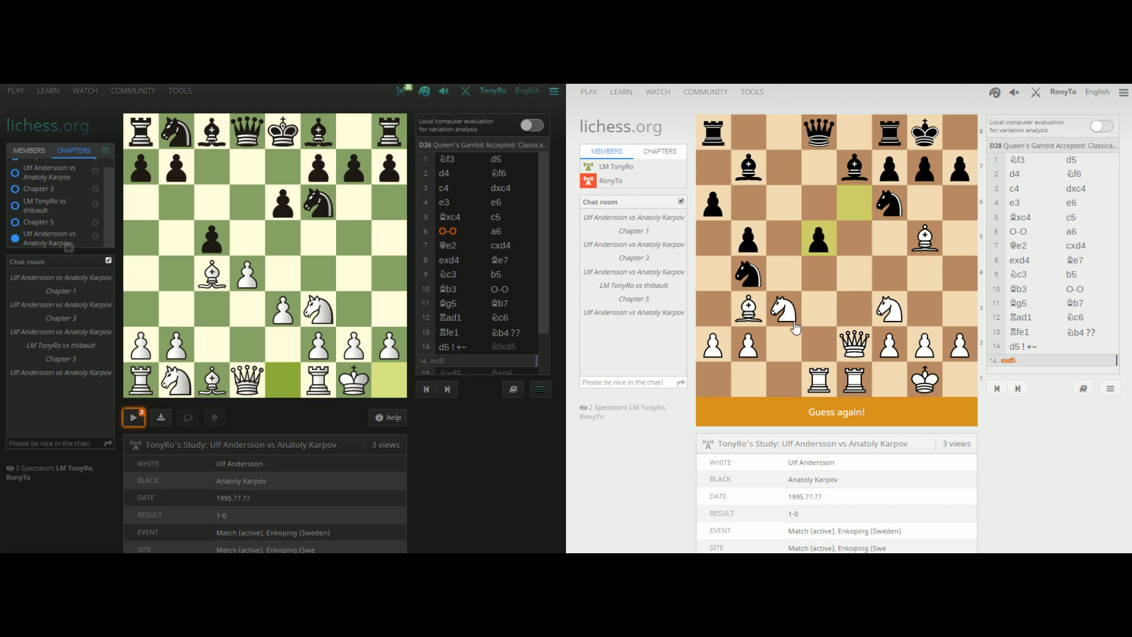
click(134, 419)
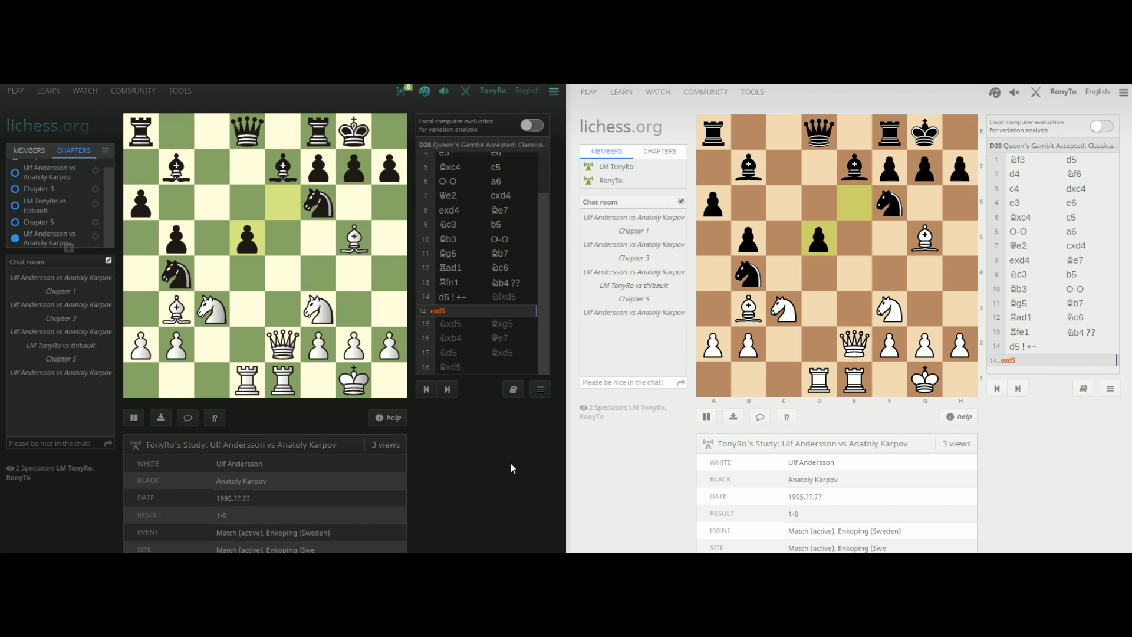
Open the list of the account's own studies through its profile
mouse_move(493, 92)
click(495, 92)
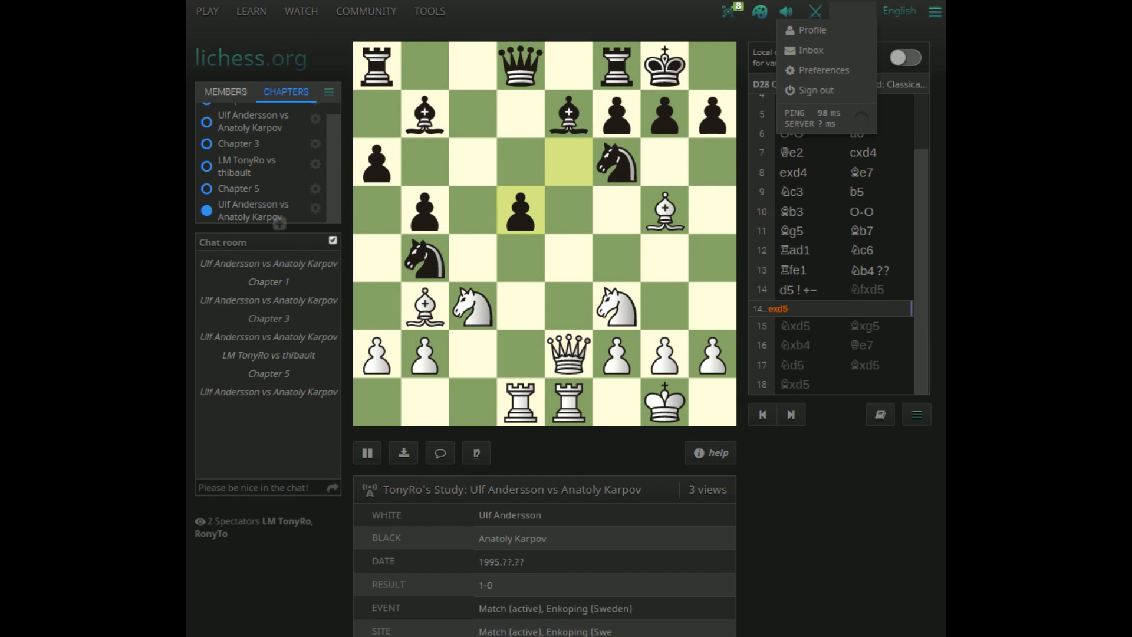
click(808, 30)
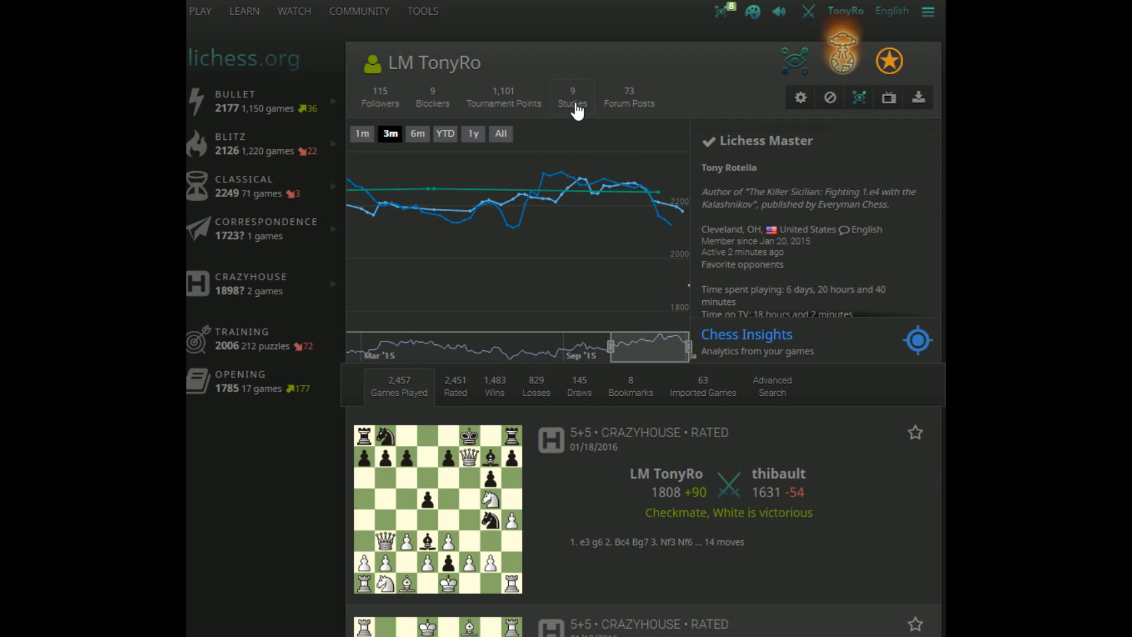
click(573, 105)
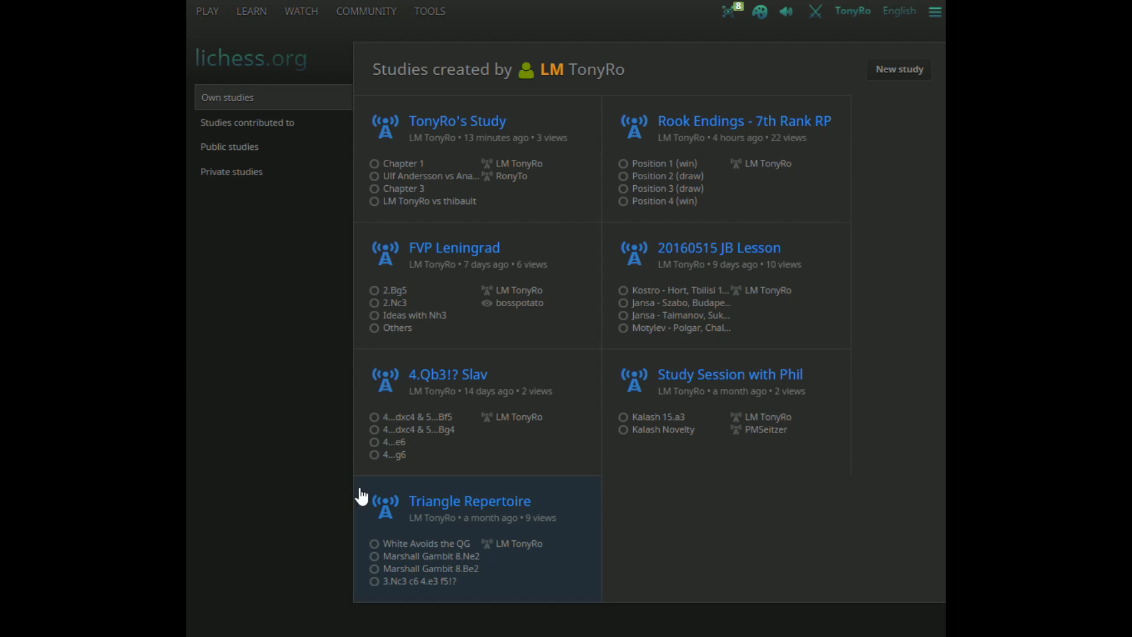
Look at the 20160515 JB Lesson study, and open the Rook Endings - 7th Rank RP study instead
click(732, 320)
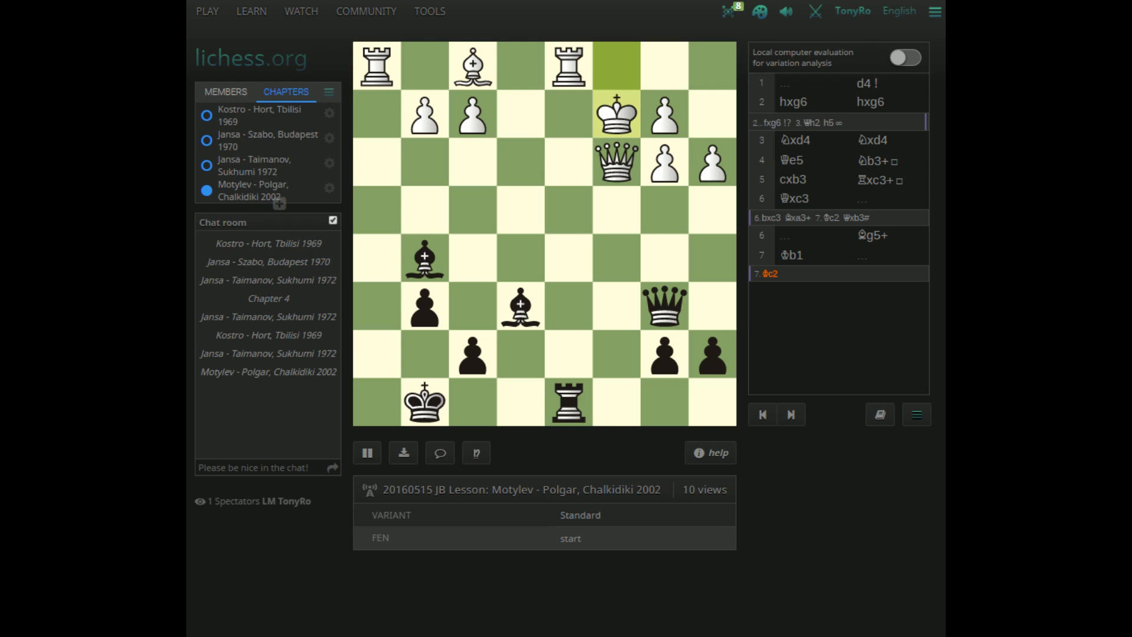
key(alt+Left)
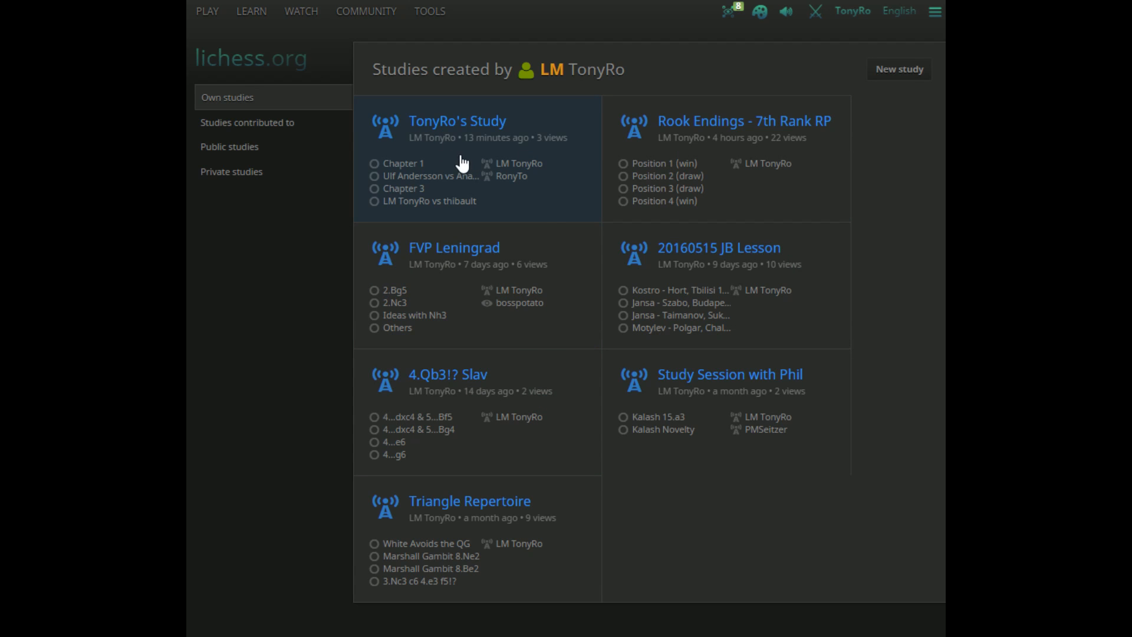
click(780, 210)
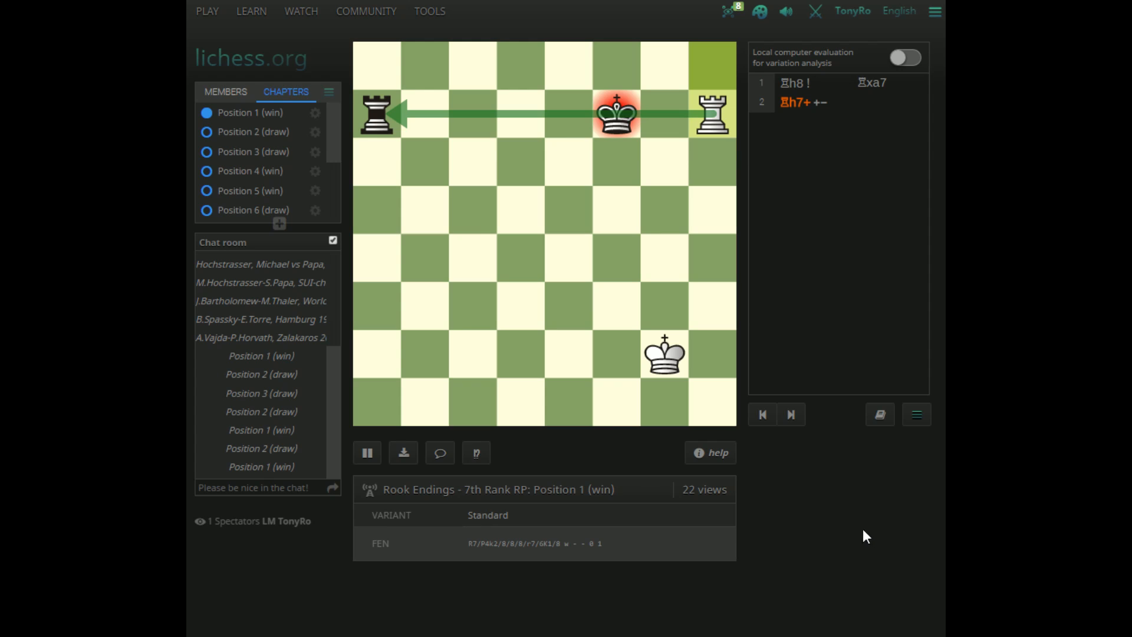
Browse the Position 2, 3, 5 and 6 chapters of the rook endings study and return to the list of own studies
click(257, 134)
click(235, 154)
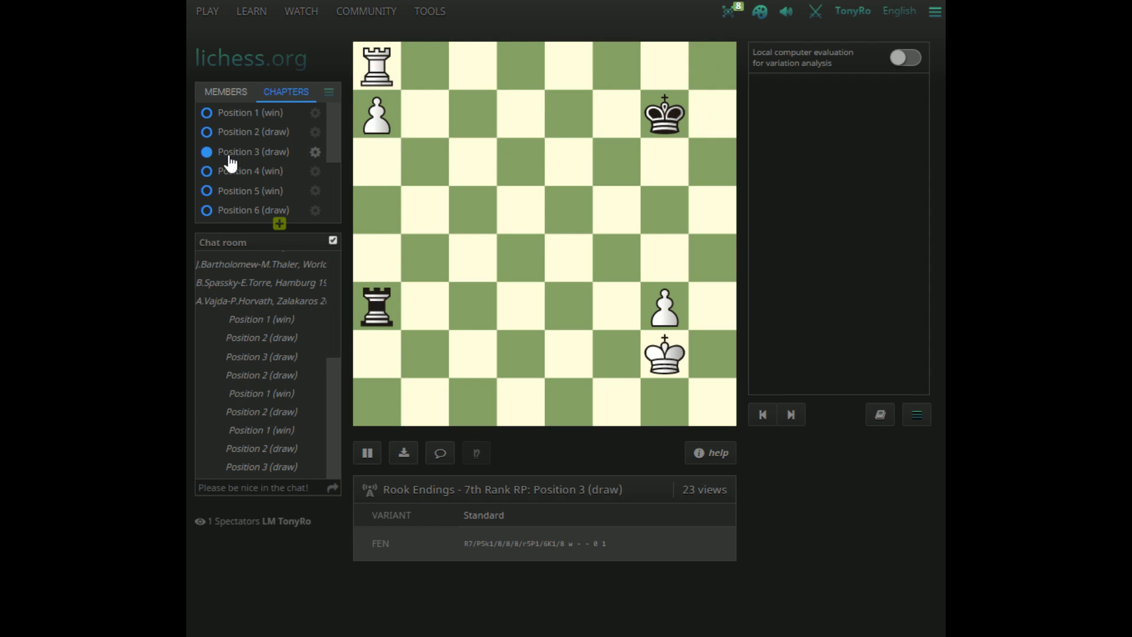
click(239, 190)
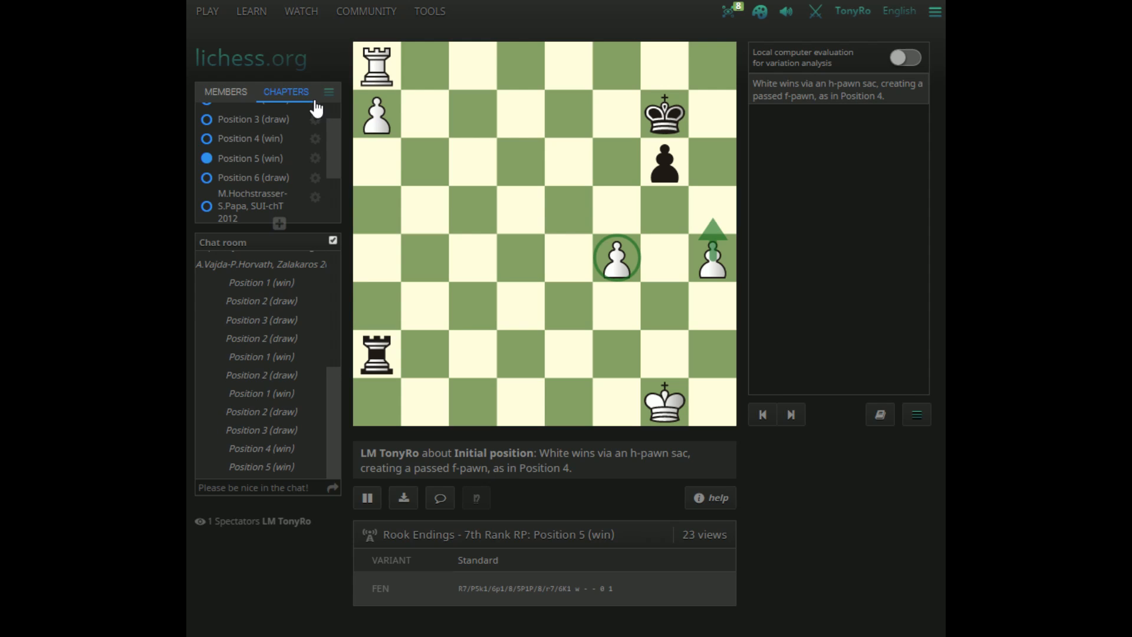
click(253, 181)
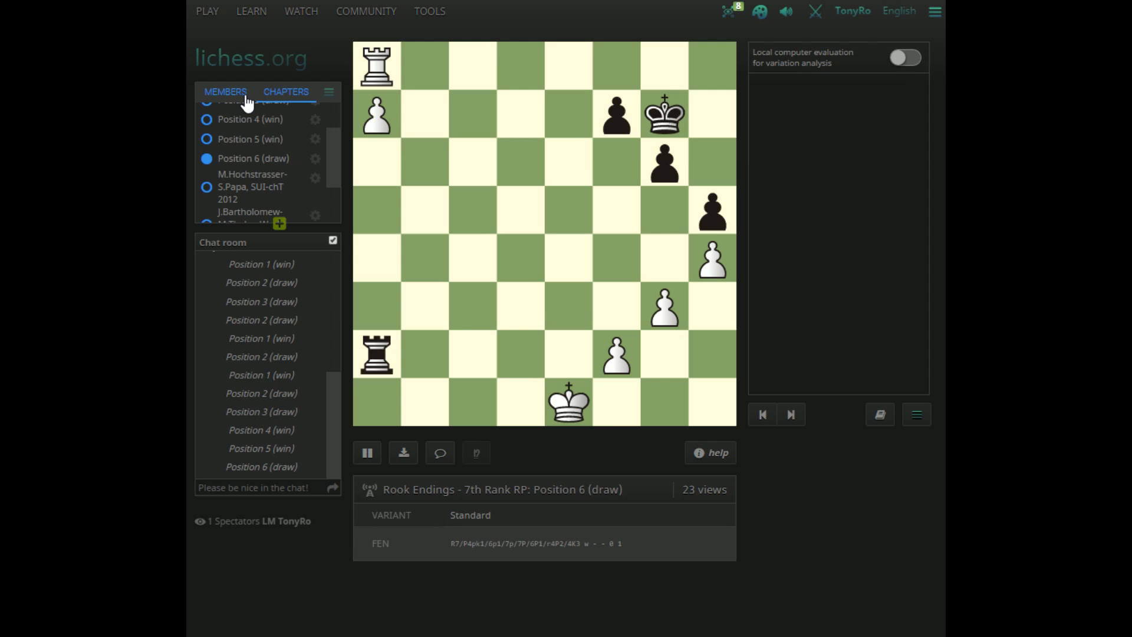
key(alt+Left)
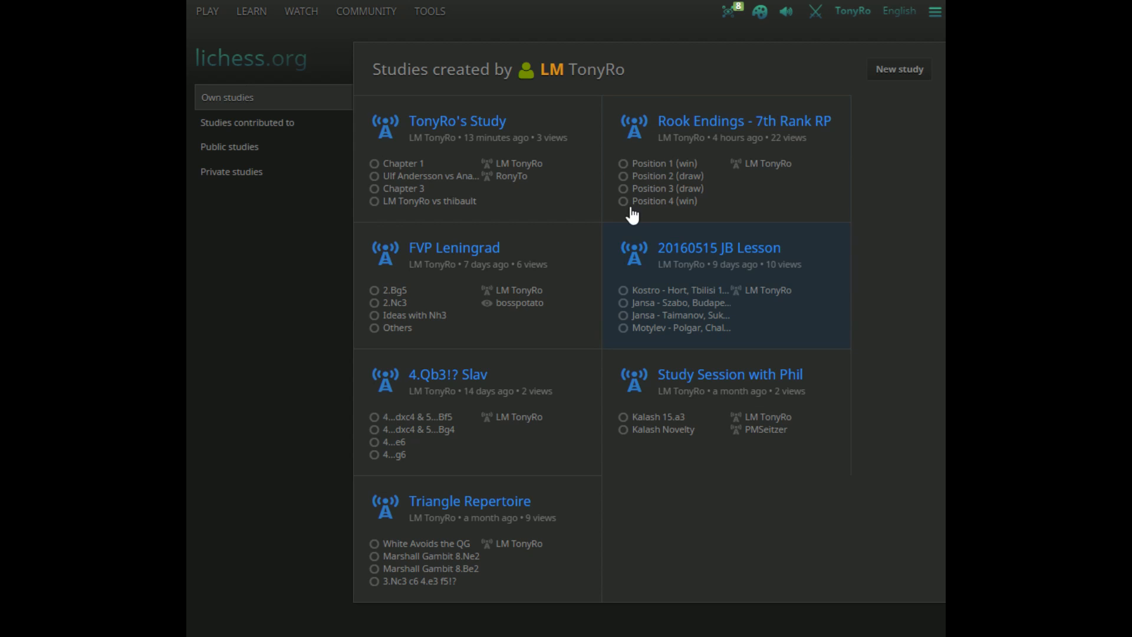
Open the 4.Qb3!? Slav study and show the position after 4.Qb3!? in its 4...dxc4 & 5...Bf5 chapter
click(487, 449)
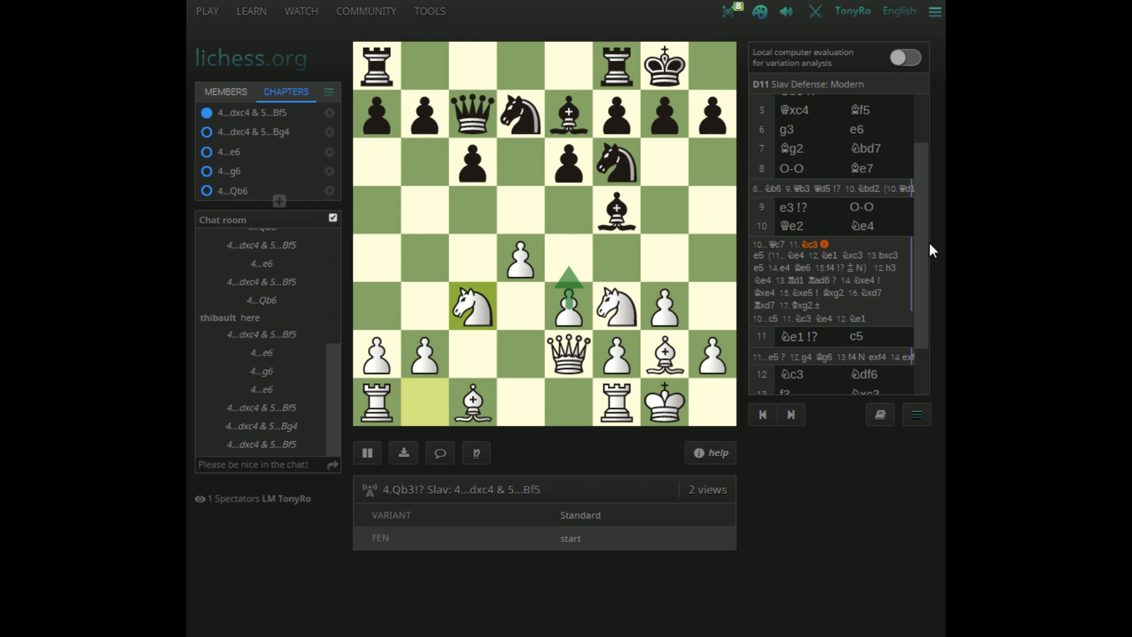
scroll(922, 149, up, 3)
click(797, 161)
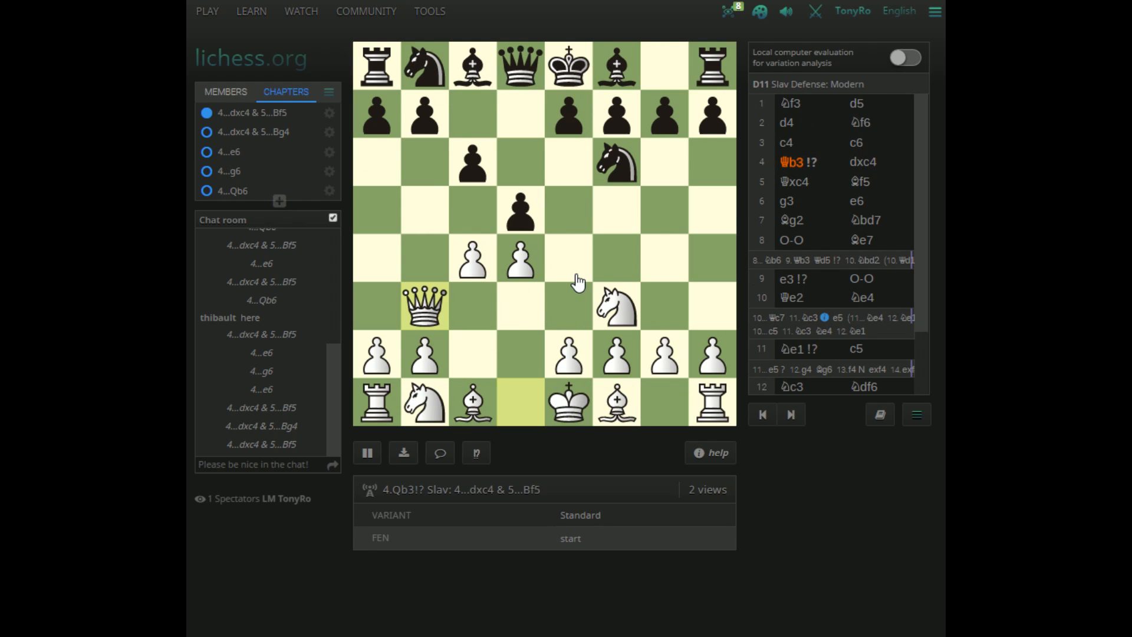
Step back to 2.d4 in the 4...dxc4 & 5...Bf5 chapter and replay the moves through 5...Bf5
click(768, 415)
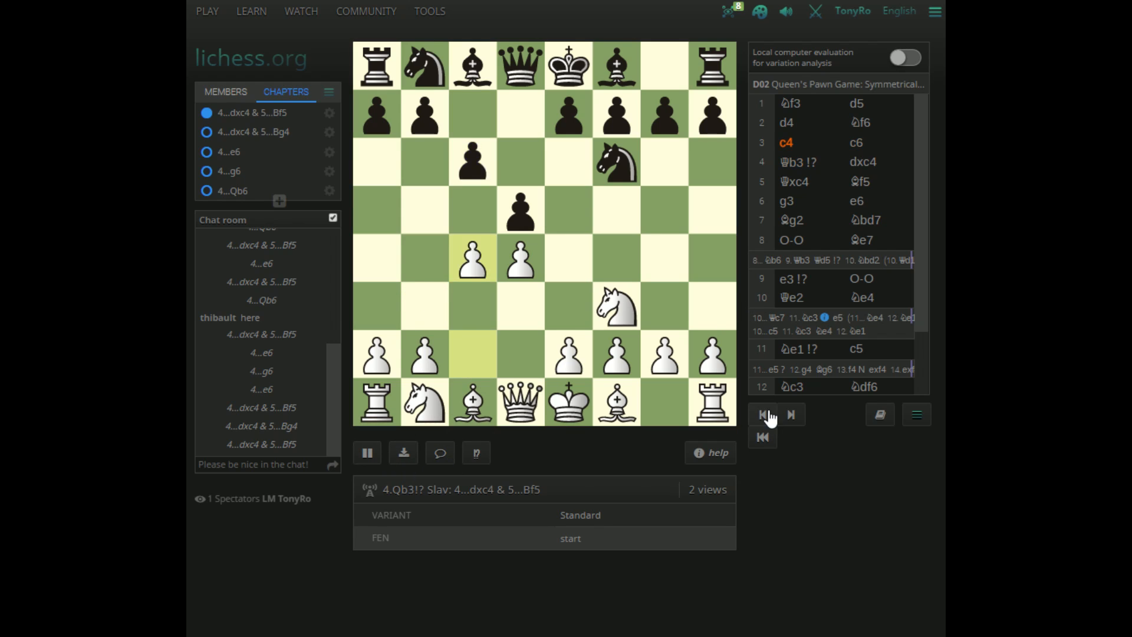
click(768, 415)
click(768, 415)
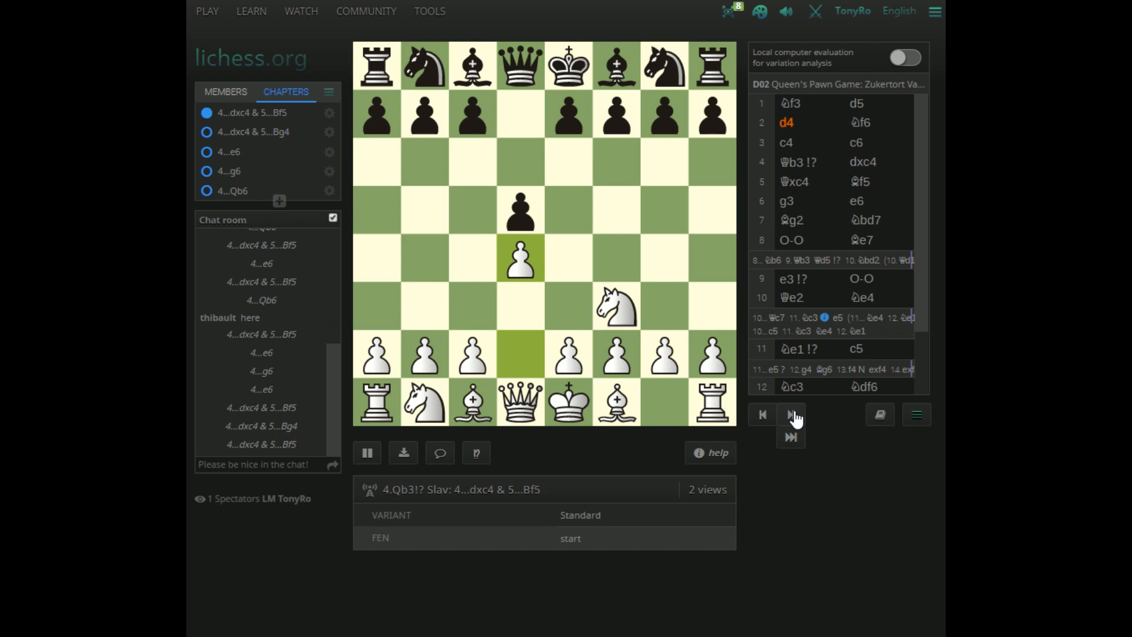
click(792, 415)
click(792, 416)
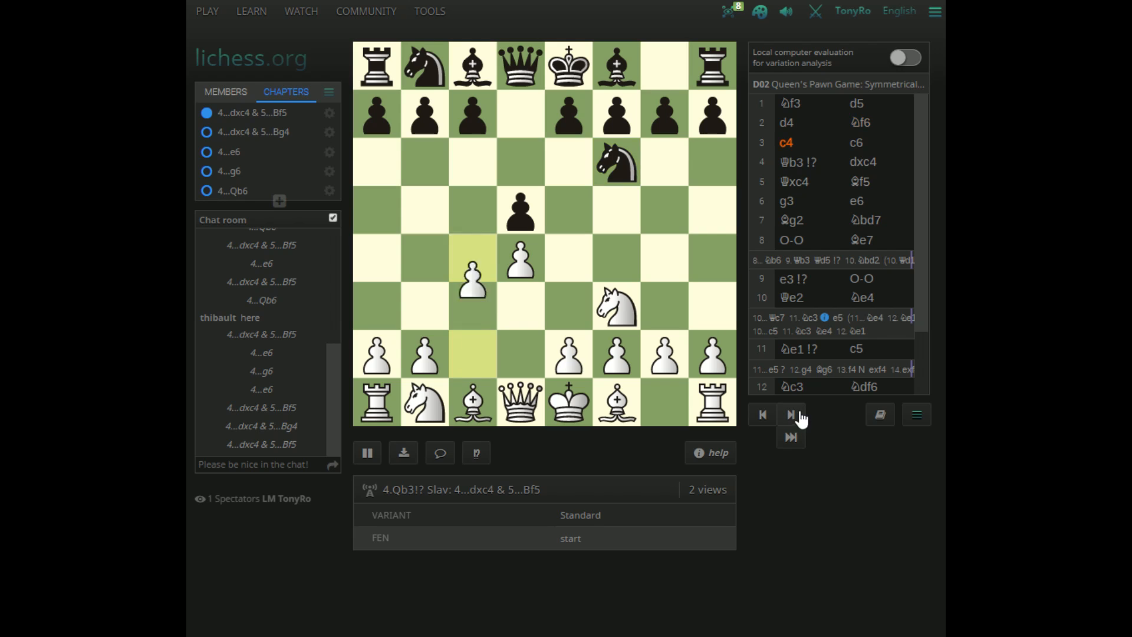
click(796, 416)
click(791, 414)
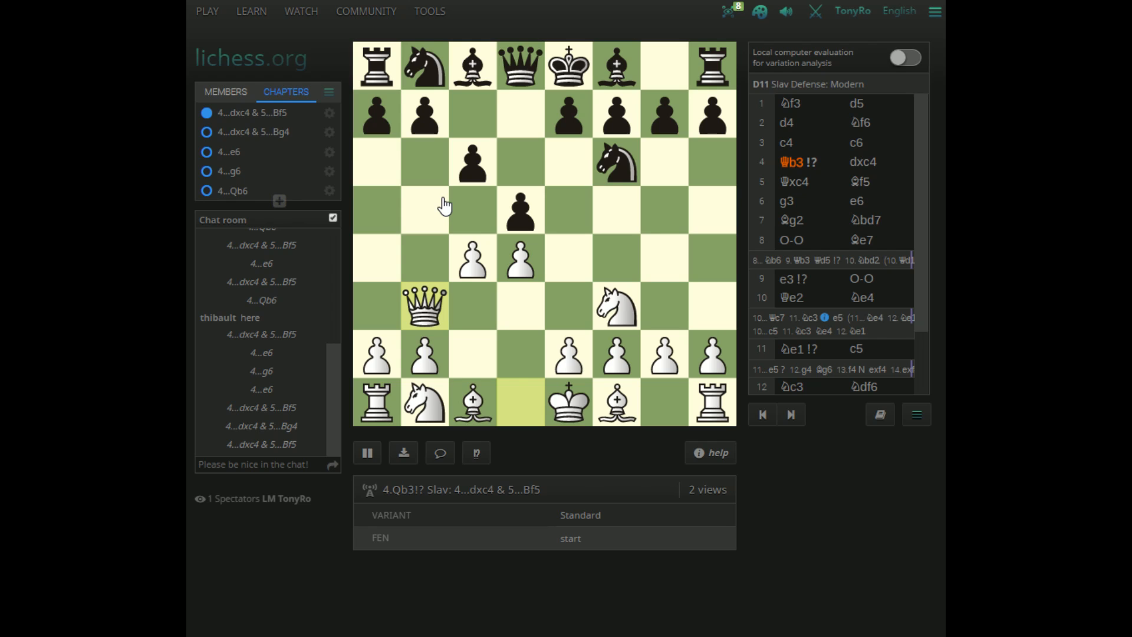
key(Right)
key(Right)
key(Right)
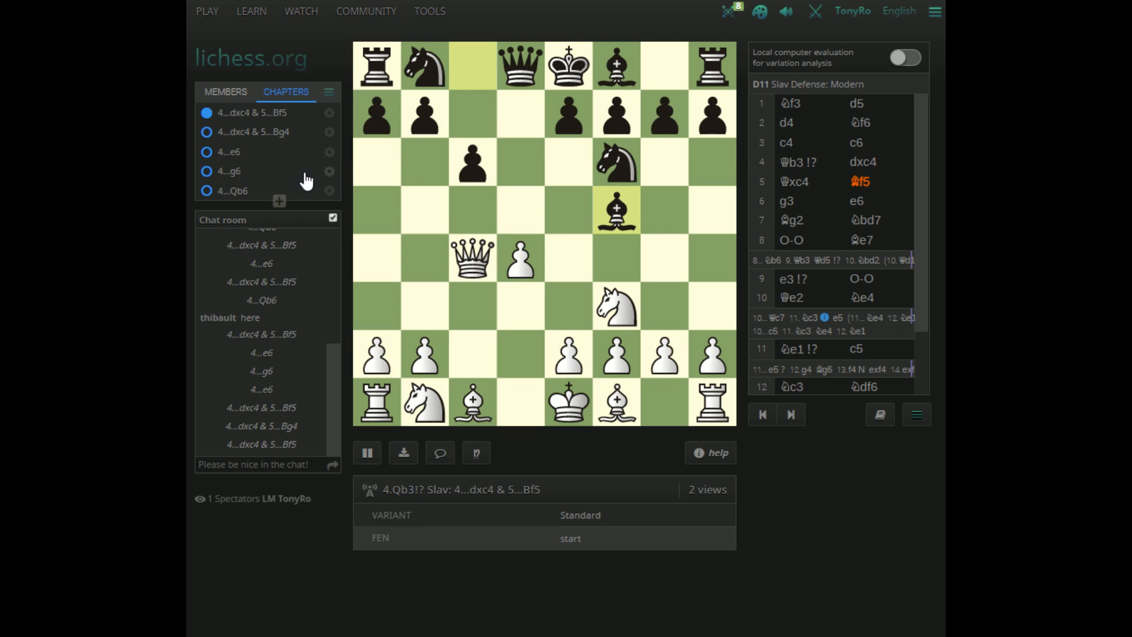
Open the 4...dxc4 & 5...Bg4 chapter and play through its moves to 6.Nc3!?
click(239, 133)
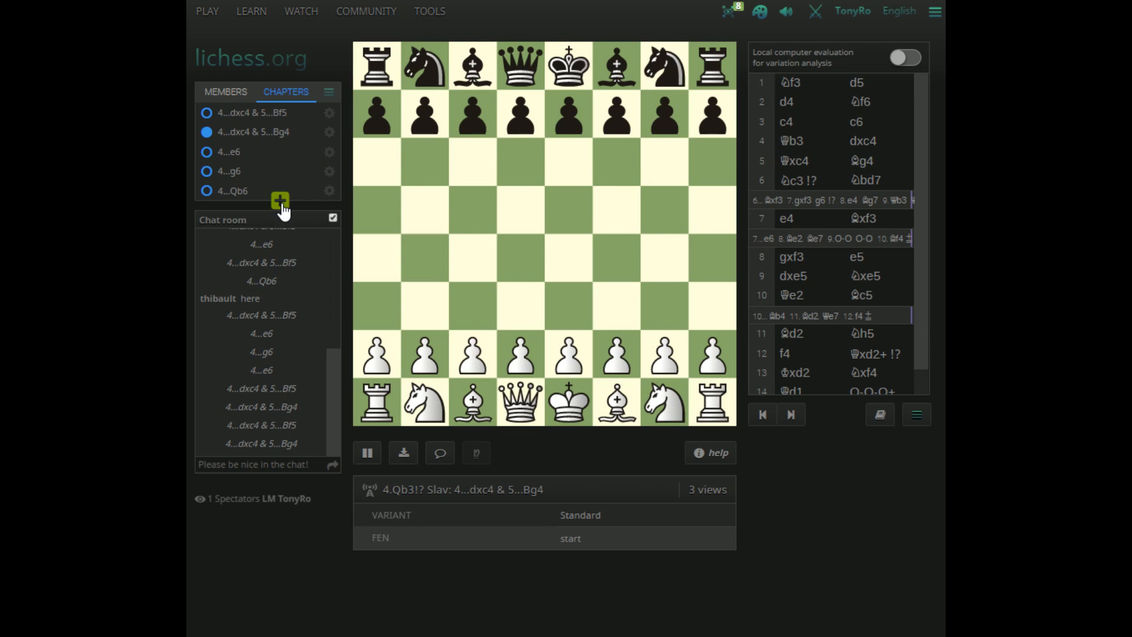
key(Right)
key(Right)
key(Right)
key(Right)
key(Right)
key(Right)
key(Right)
key(Right)
key(Right)
key(Right)
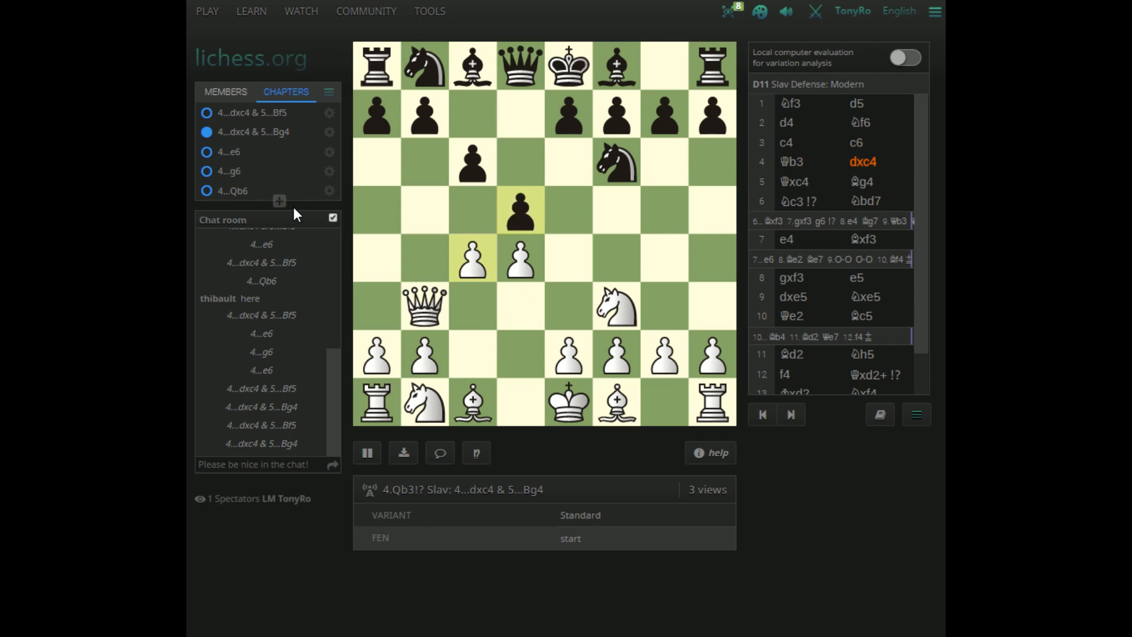
key(Right)
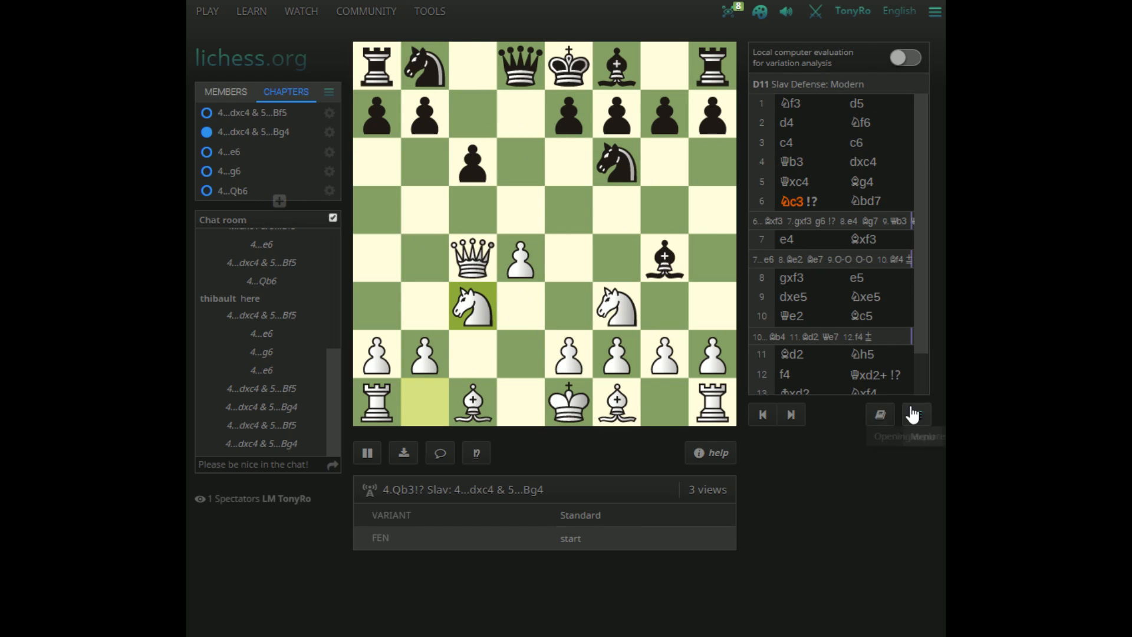
Consult the opening explorer and the local computer evaluation for the position after 6.Nc3!?, and turn both off again
click(880, 414)
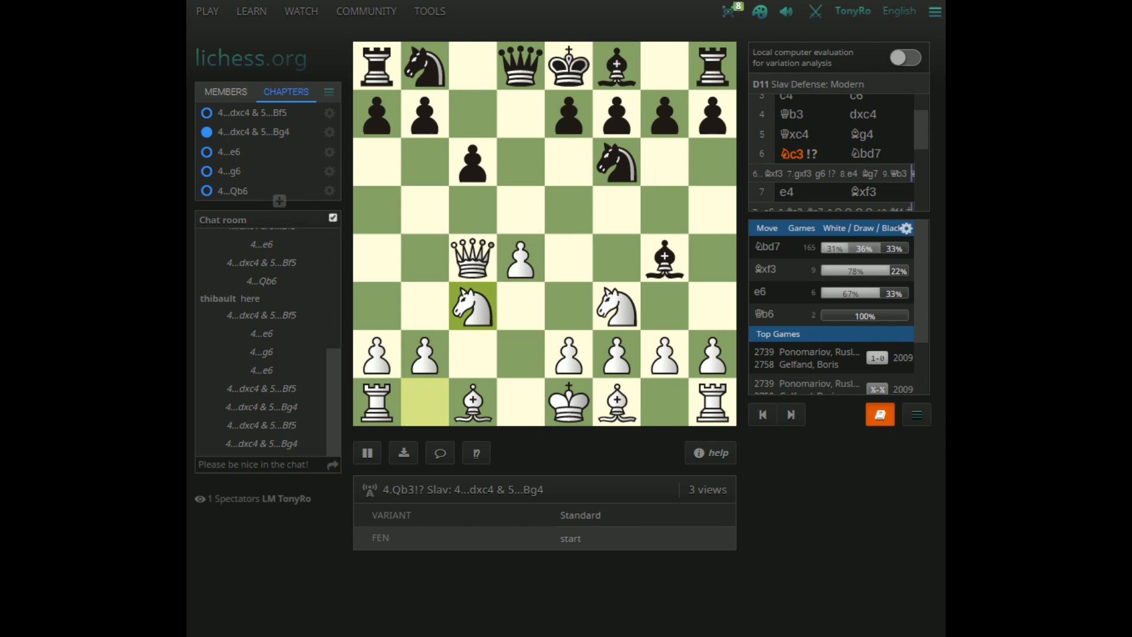
click(906, 59)
click(918, 58)
click(880, 415)
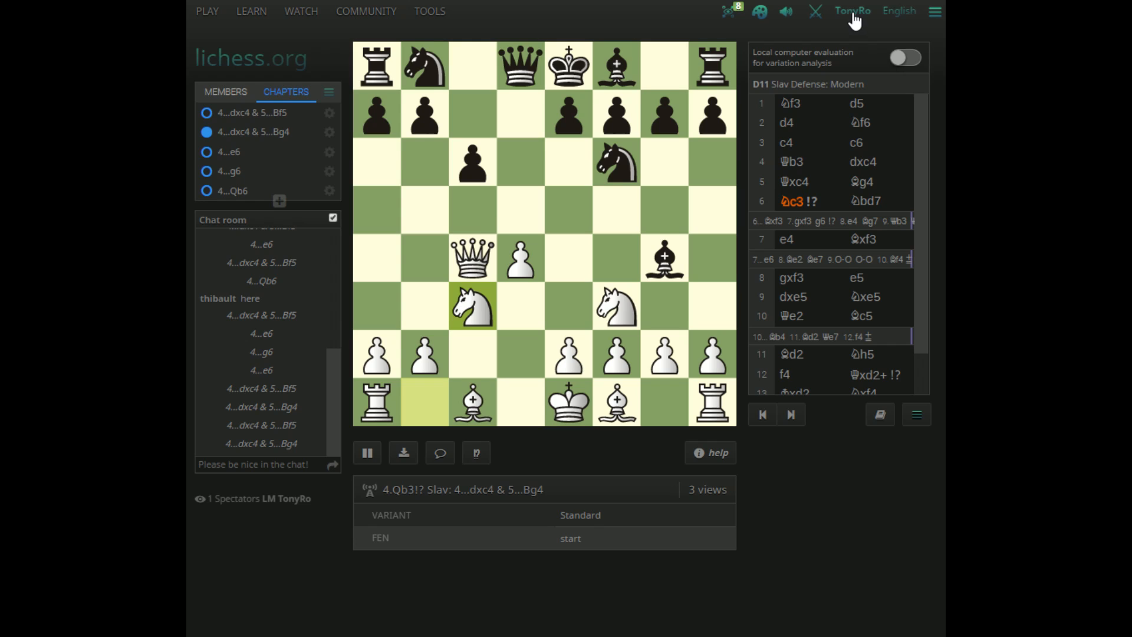
From the list of own studies, view the Kalash 15.a3 and Kalash Novelty chapters of the joint study session, and return to the list
key(alt+Left)
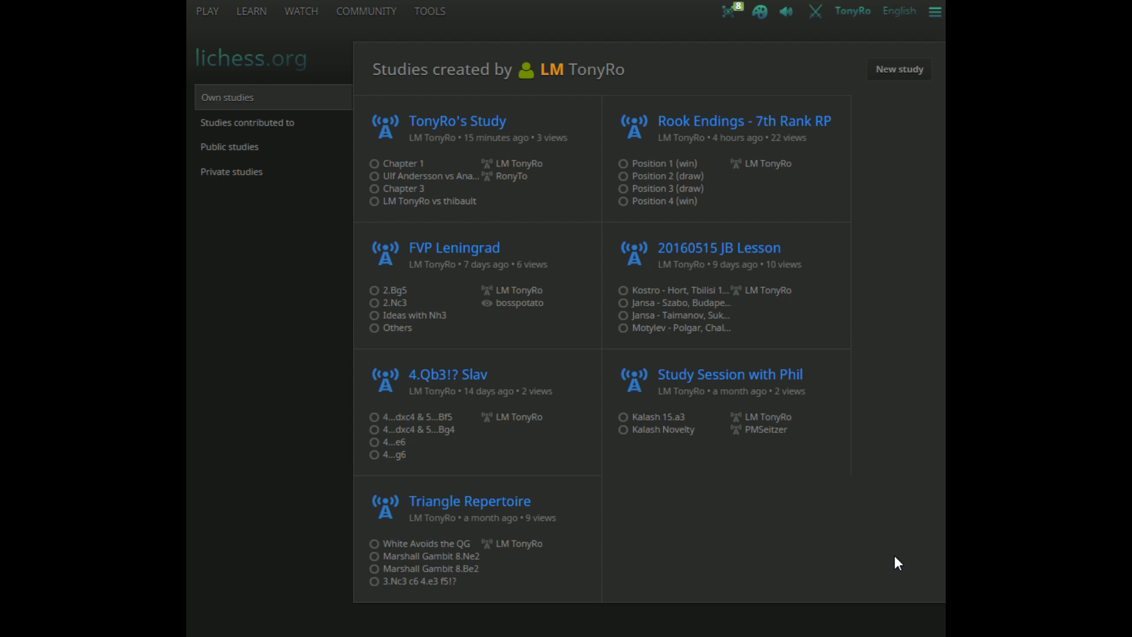
click(811, 437)
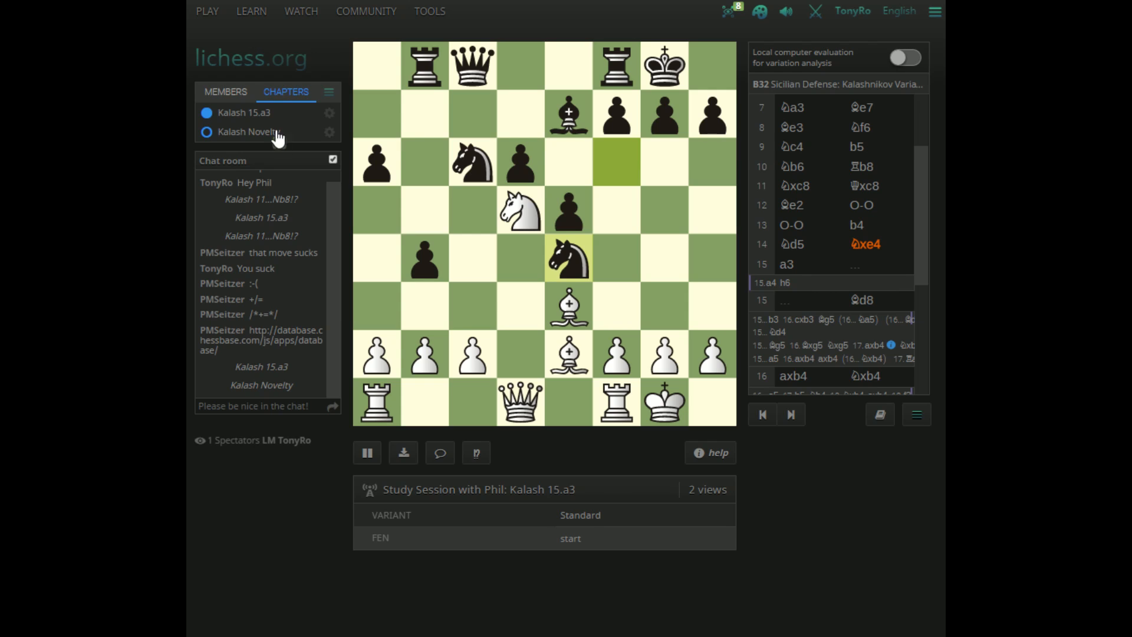
click(243, 135)
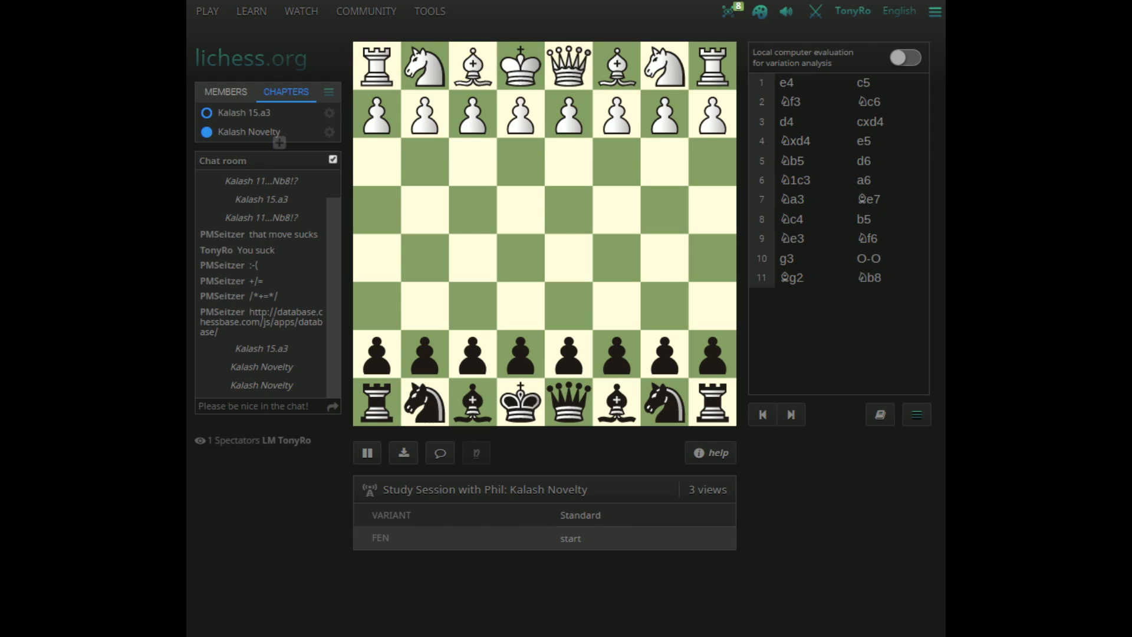
key(alt+Left)
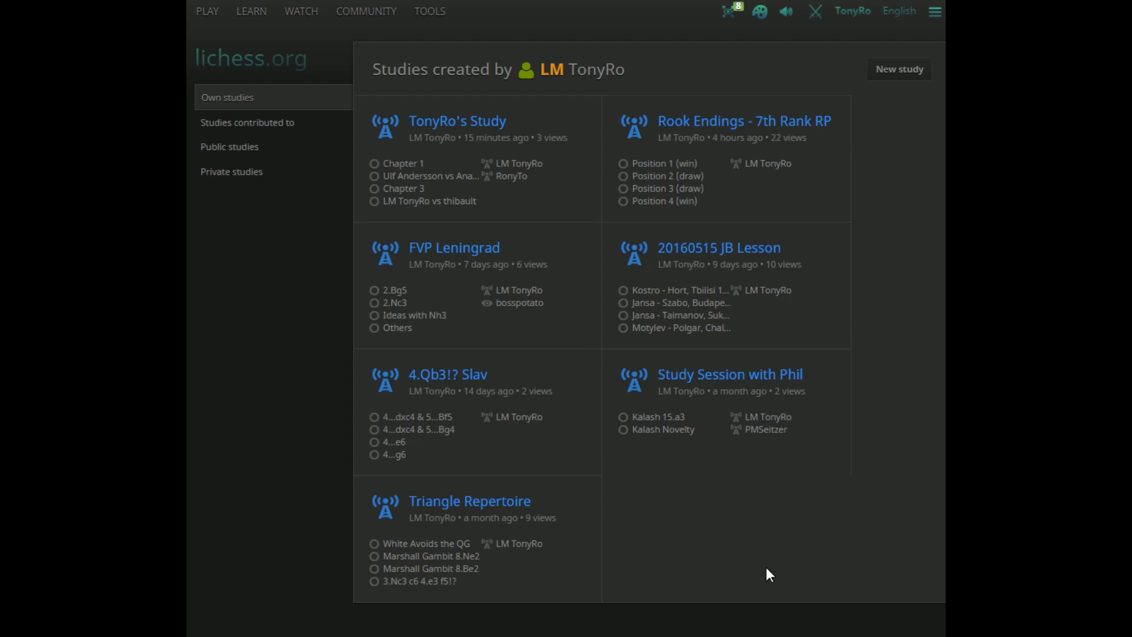